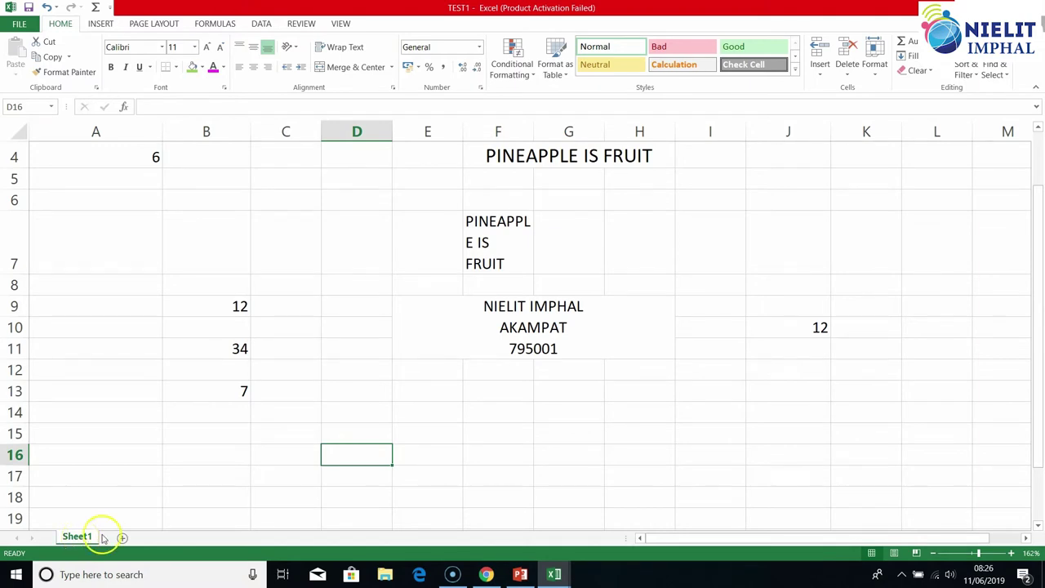
Rename the worksheet Sheet1 to TEST
double_click(79, 537)
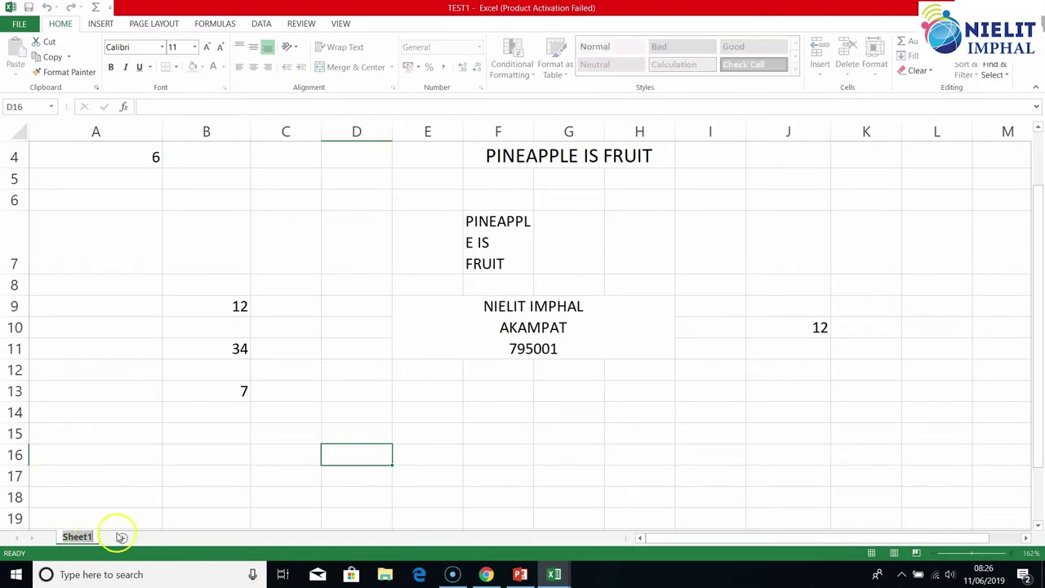
click(133, 502)
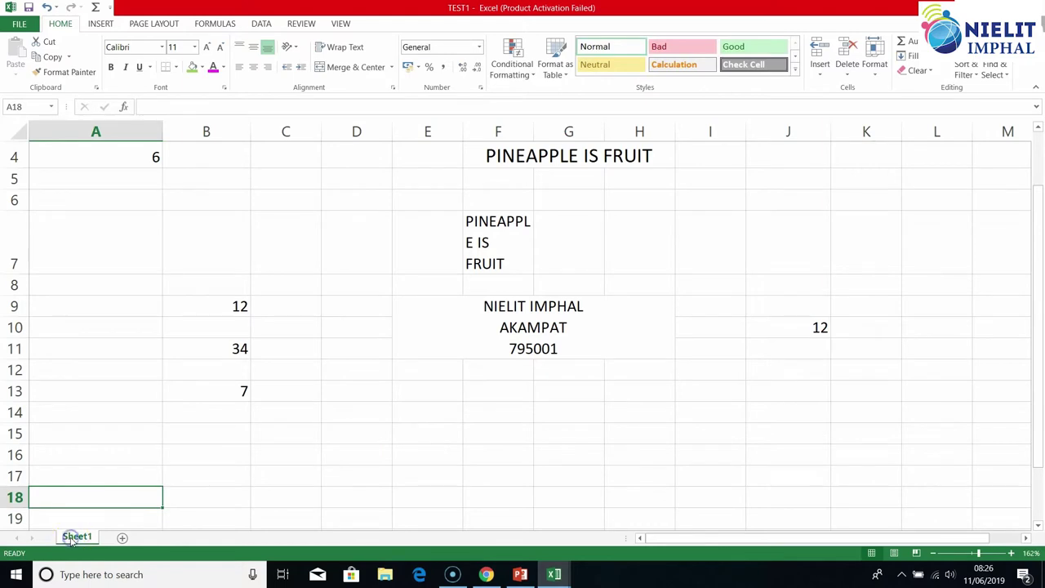
right_click(72, 539)
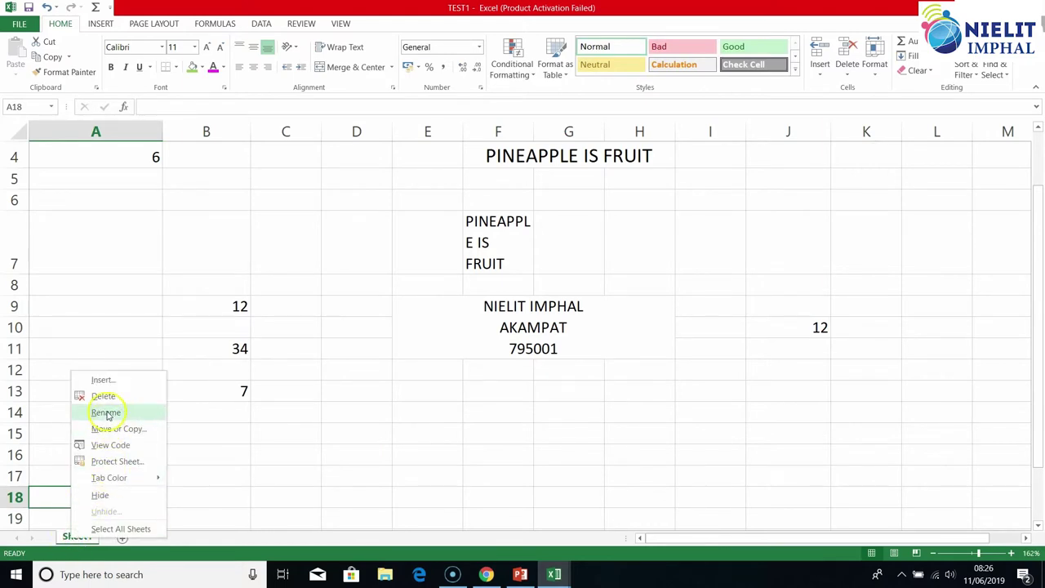
click(106, 413)
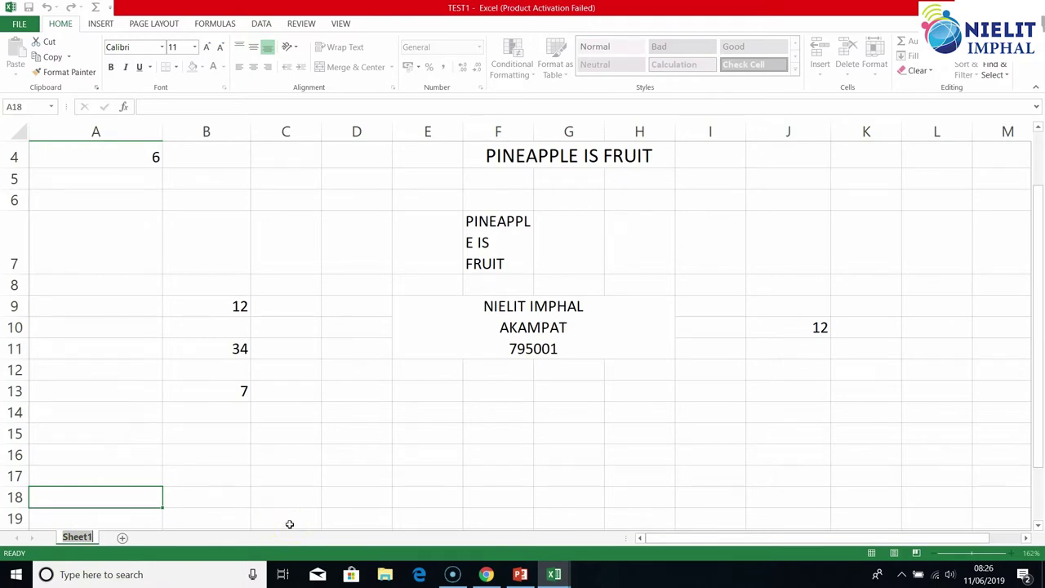
text(TEST)
click(80, 533)
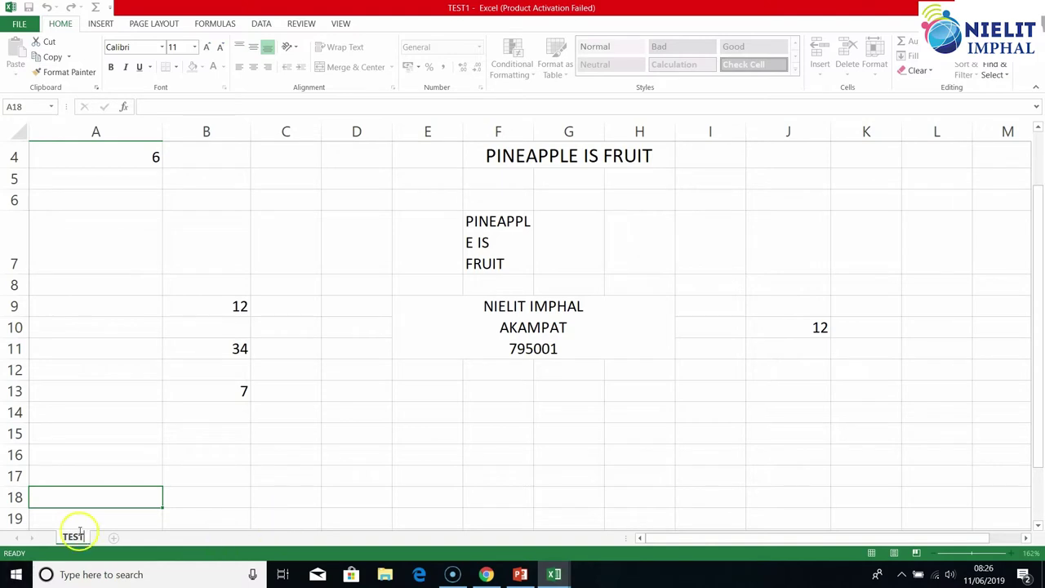
click(248, 504)
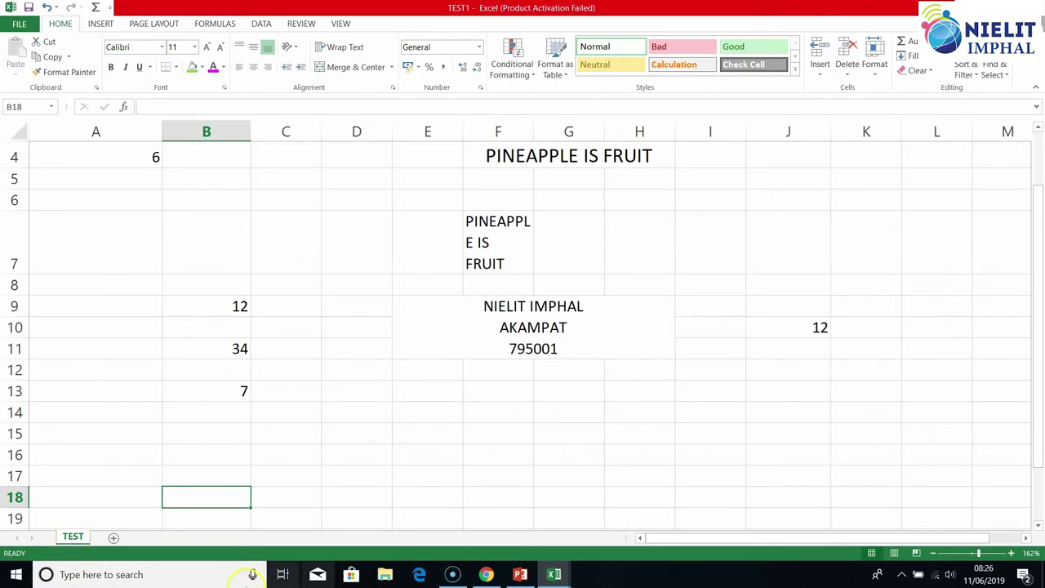
Add a new worksheet after TEST and insert another blank worksheet in front of it
click(115, 539)
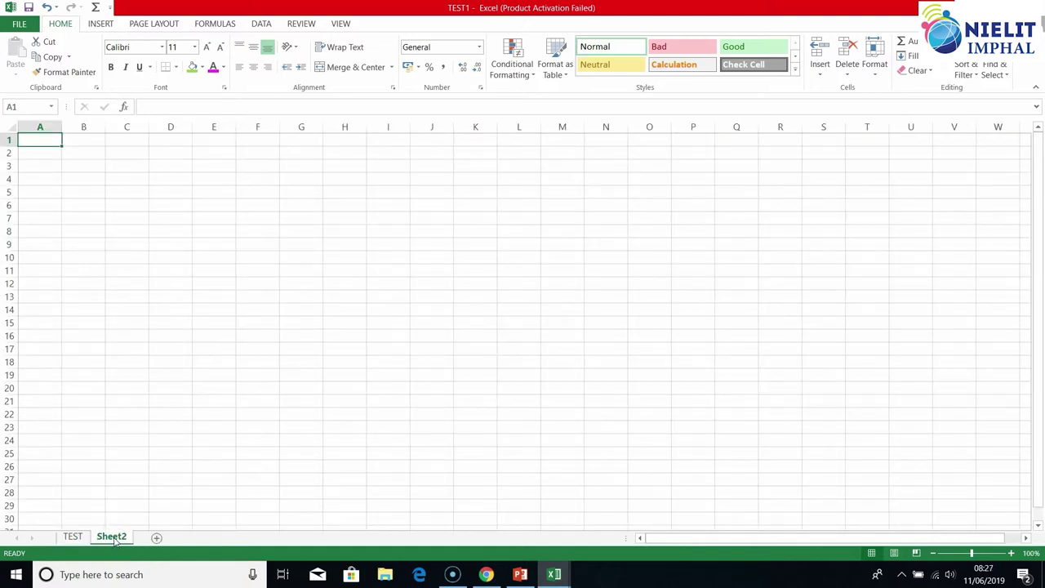
click(119, 539)
right_click(120, 538)
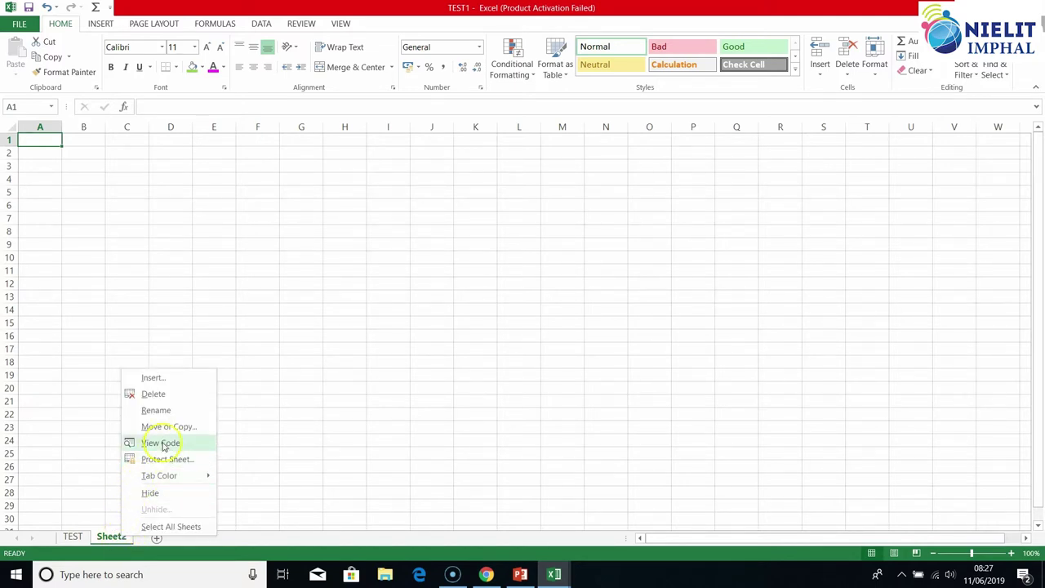
click(193, 377)
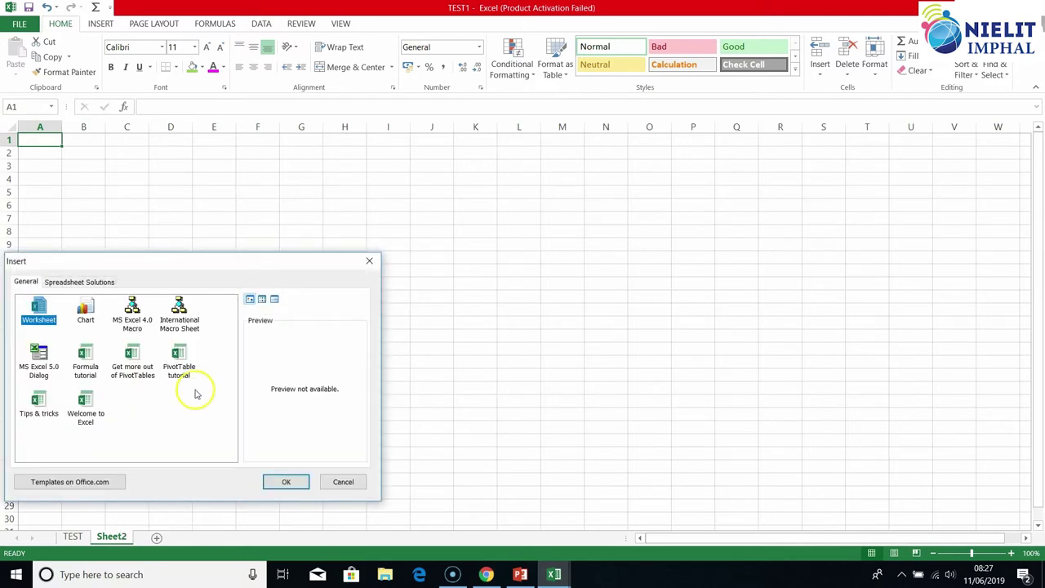
click(48, 335)
click(274, 479)
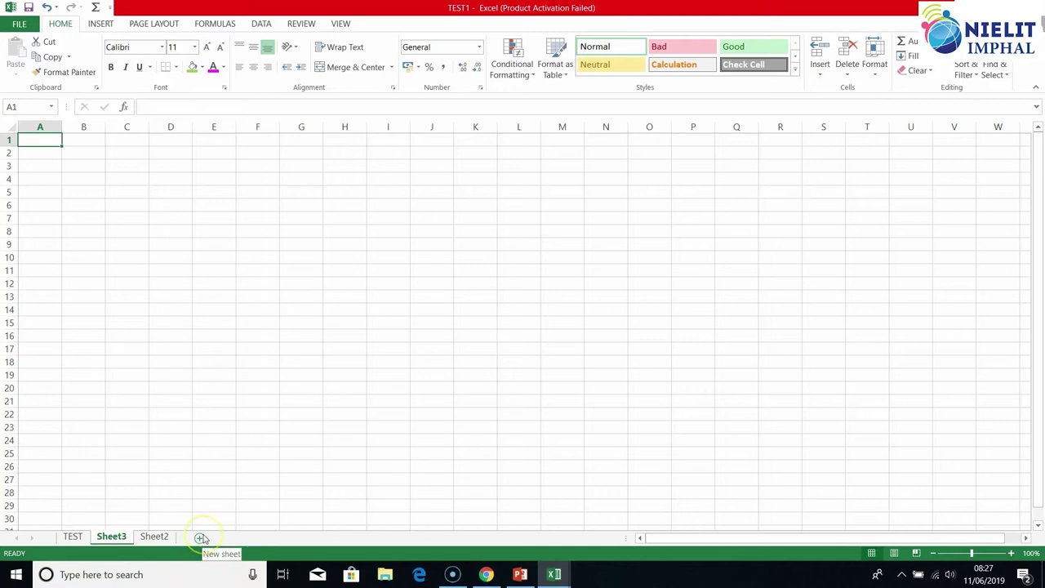
Switch back and forth between Sheet2 and Sheet3
click(151, 536)
click(106, 536)
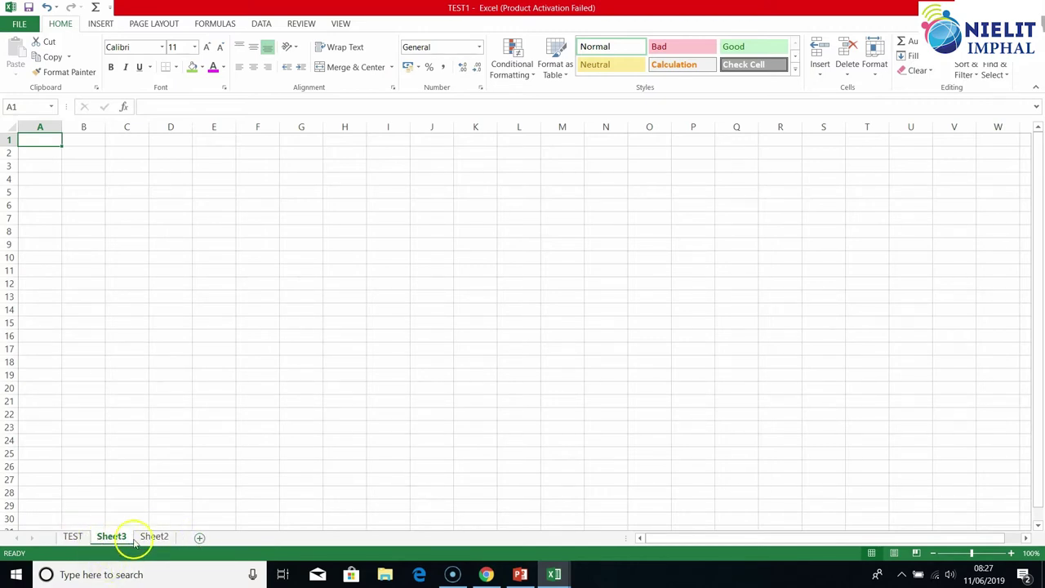
ctrl+click(159, 538)
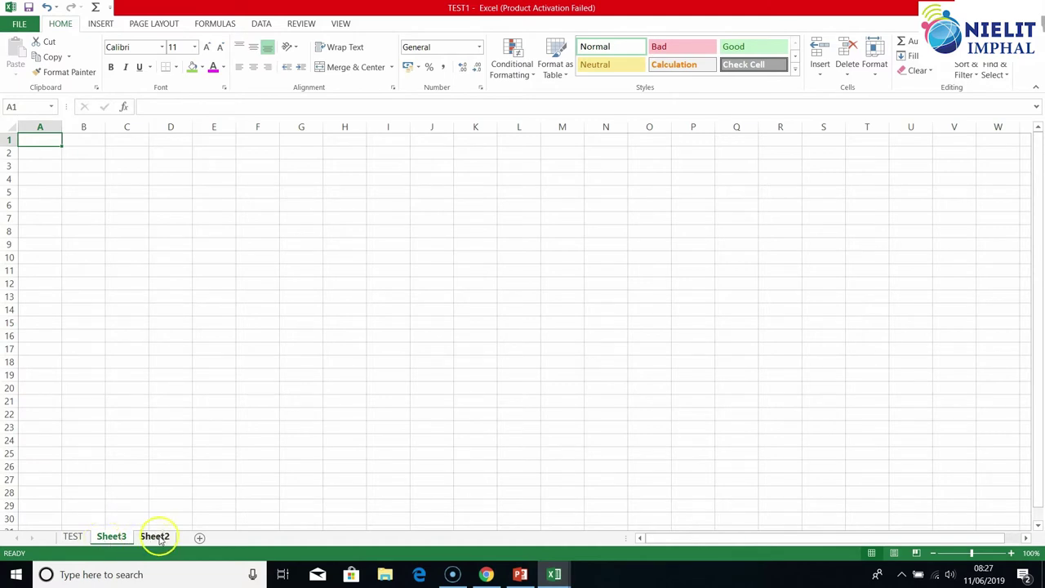
click(109, 536)
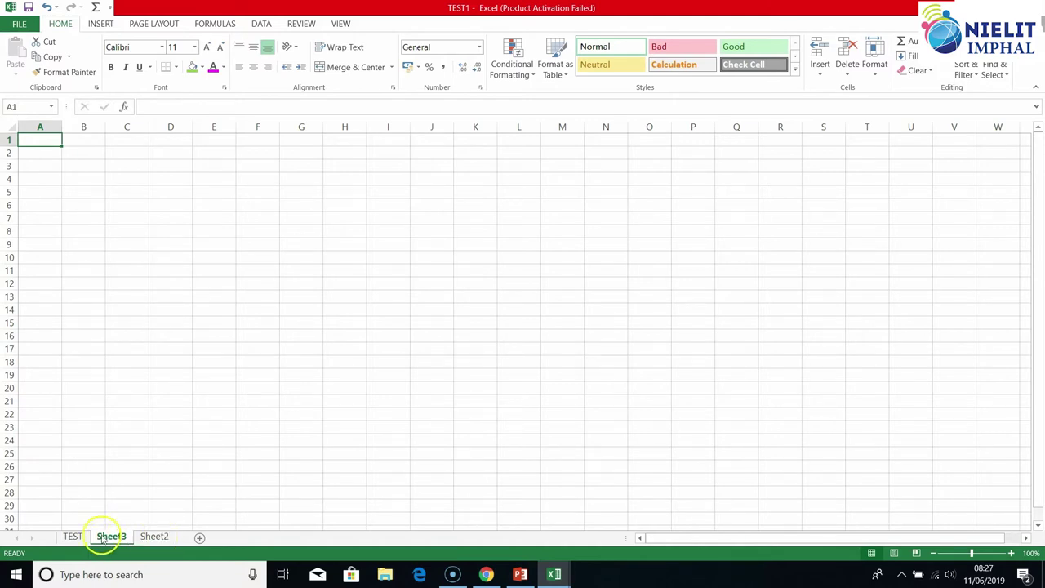
ctrl+click(168, 539)
click(111, 535)
ctrl+click(155, 537)
Move Sheet3 behind Sheet2 in the sheet order
click(112, 537)
drag(137, 535, 170, 532)
drag(175, 540, 177, 541)
click(112, 536)
drag(179, 535, 176, 536)
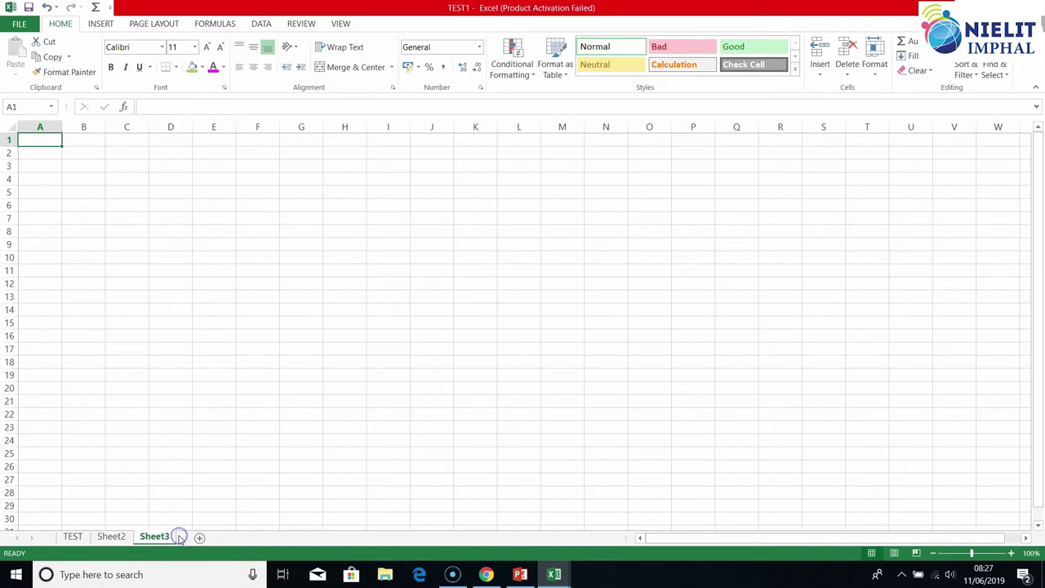
View Sheet2 and Sheet3 again and return to the TEST sheet
click(164, 543)
click(112, 537)
click(167, 539)
ctrl+click(112, 536)
click(72, 536)
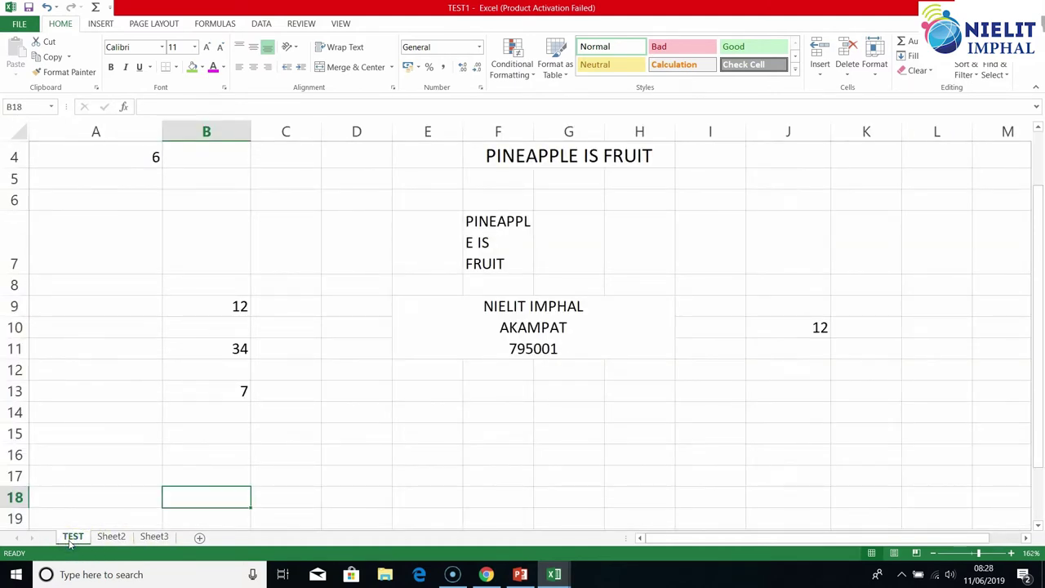
ctrl+click(112, 536)
Try the Angle Counterclockwise and Angle Clockwise text orientations on cell B11
click(216, 349)
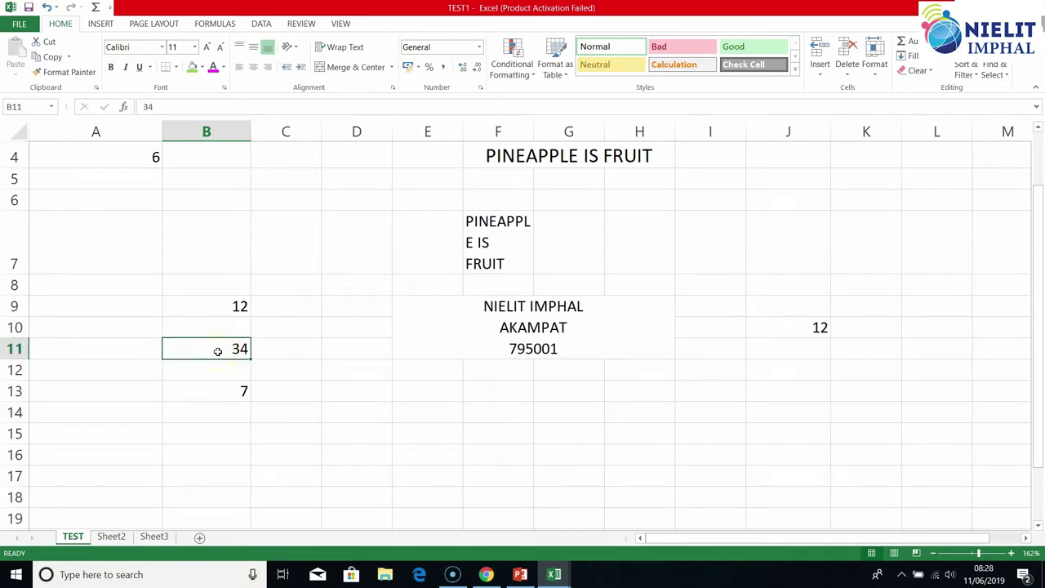
click(290, 49)
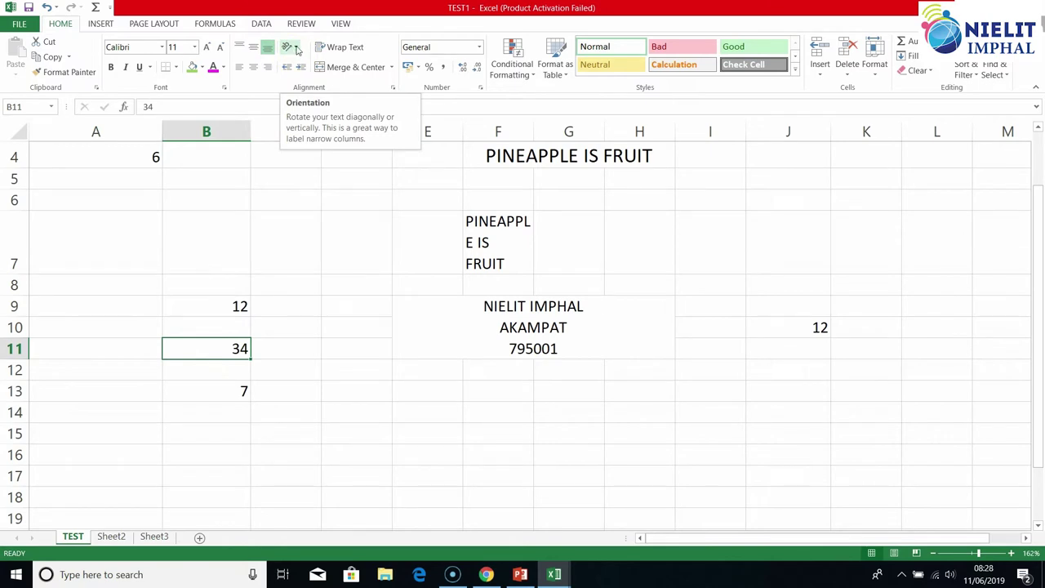
click(297, 49)
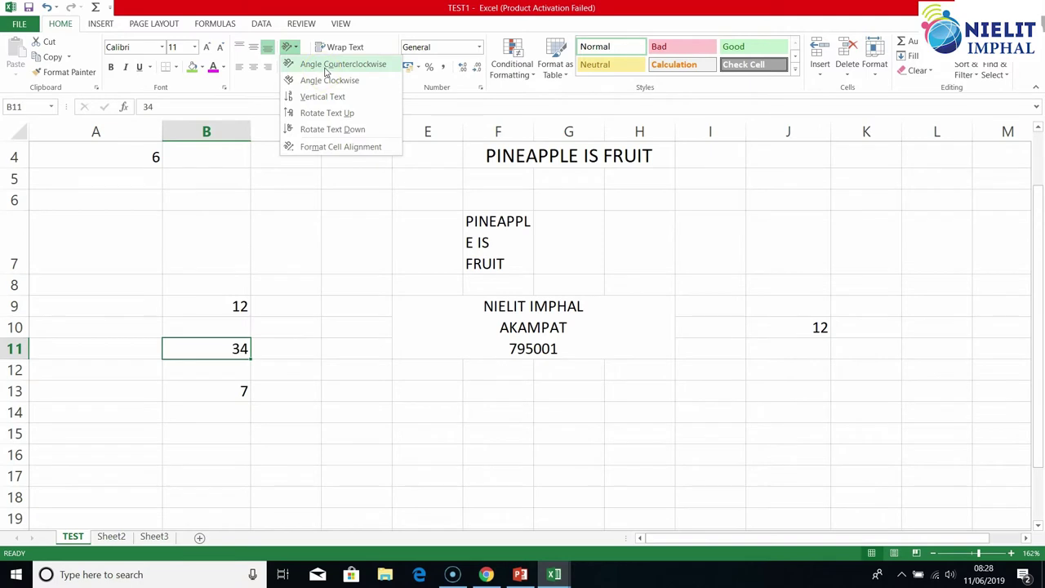
click(327, 65)
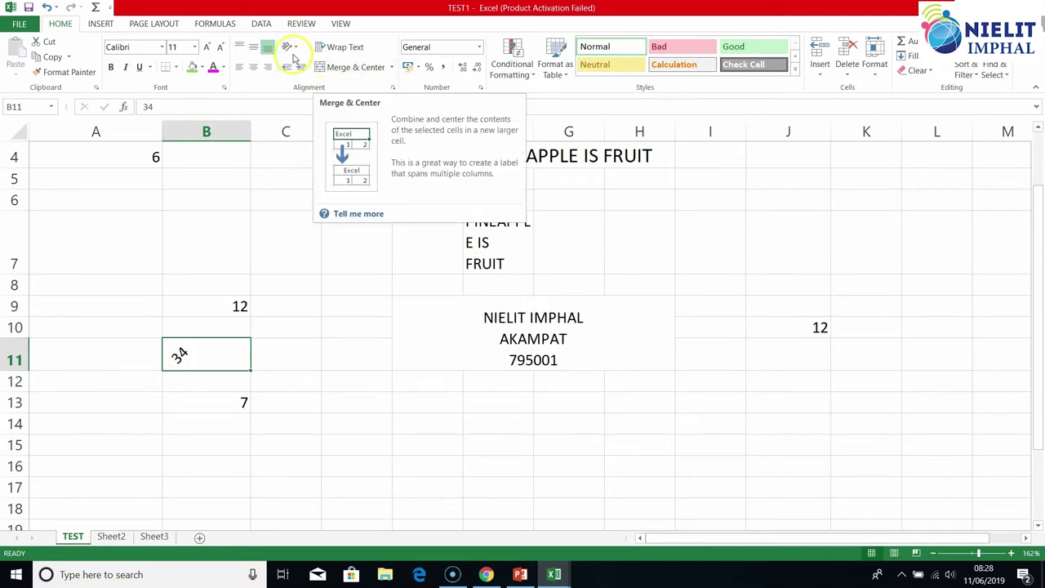
click(292, 47)
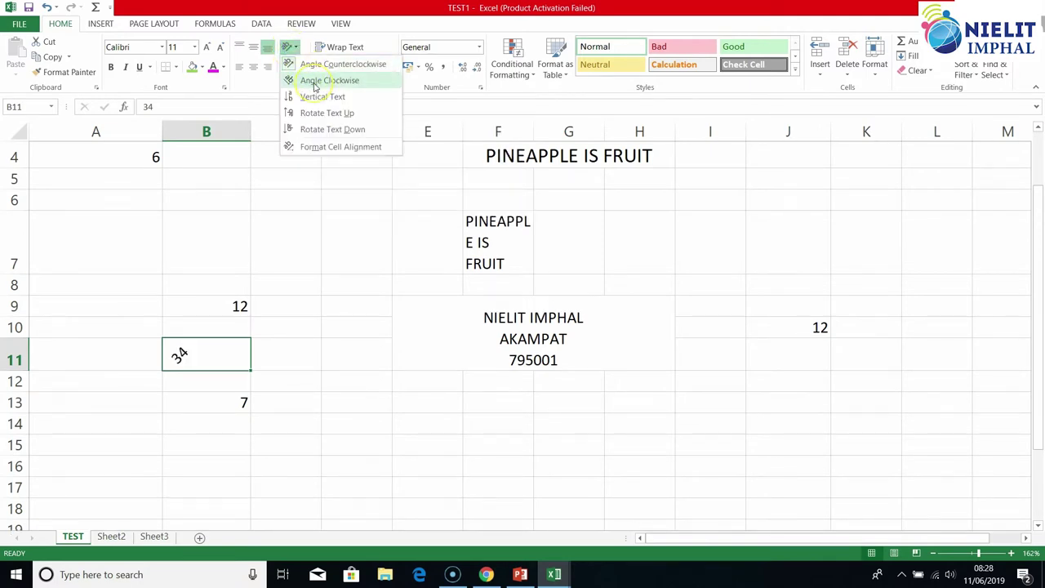
click(316, 82)
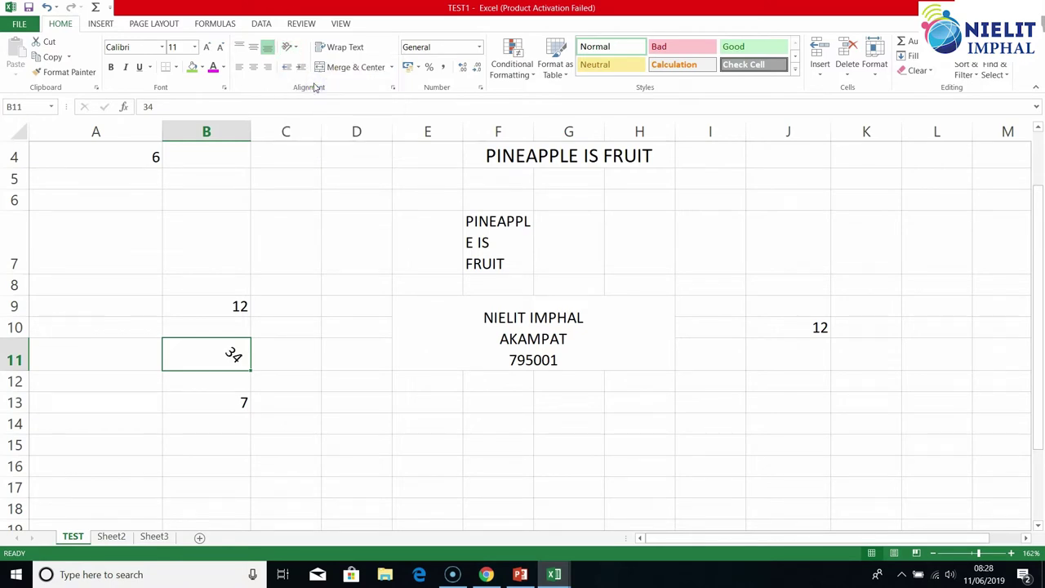
Try the Vertical Text and Rotate Text Up orientations on cell B11
click(291, 47)
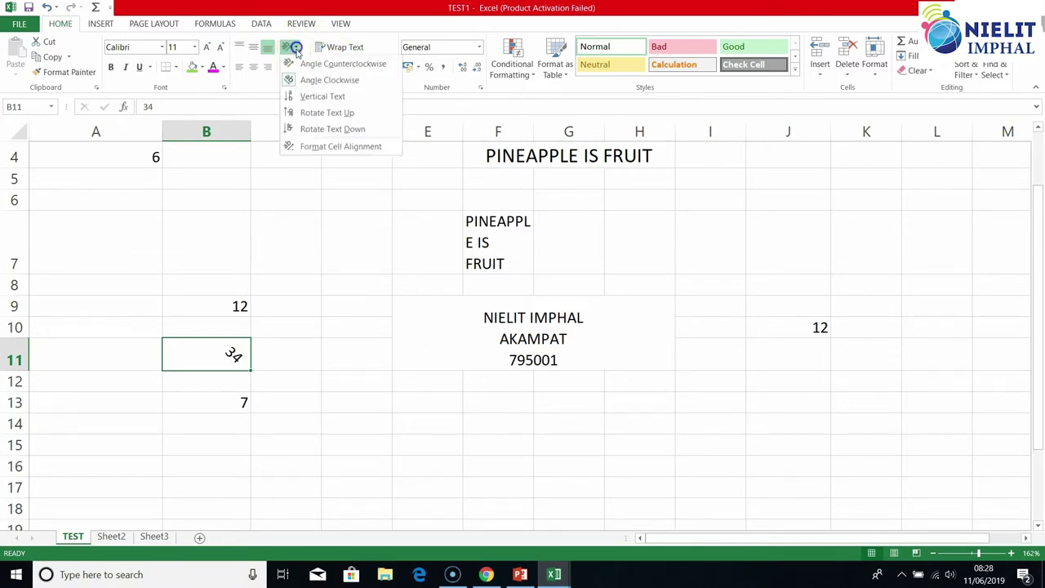
click(322, 97)
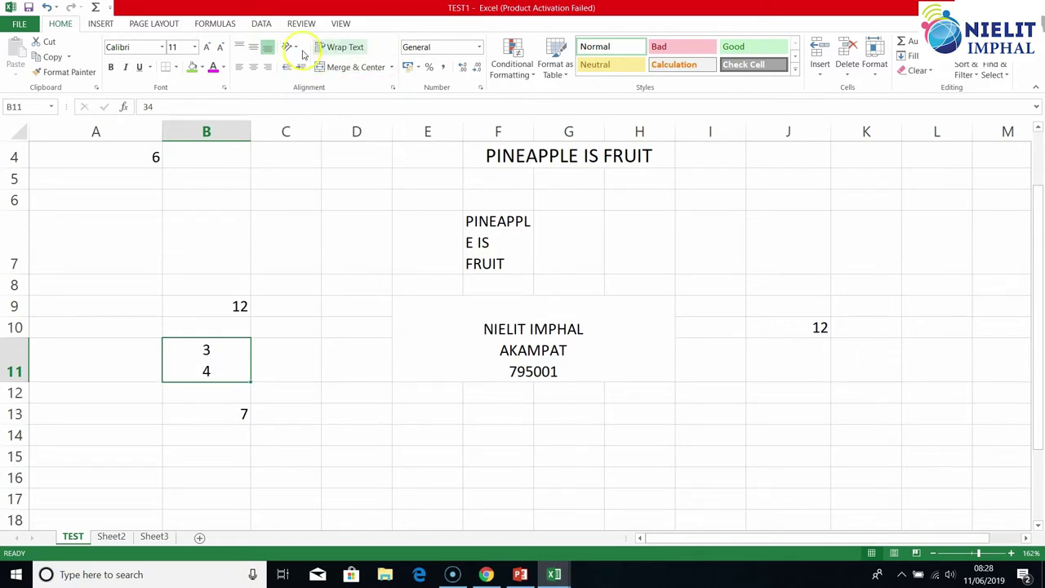
click(291, 47)
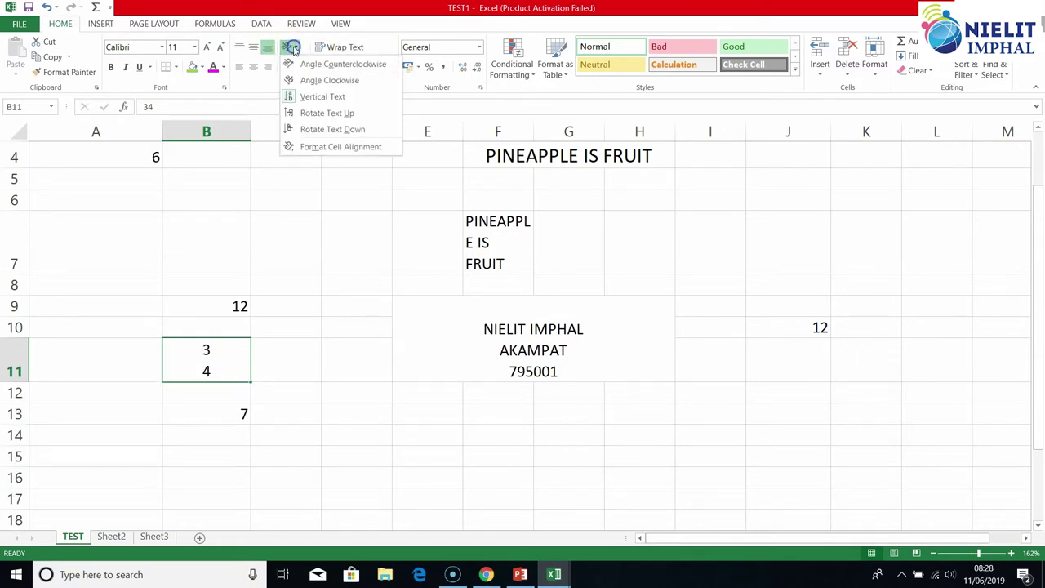
click(317, 114)
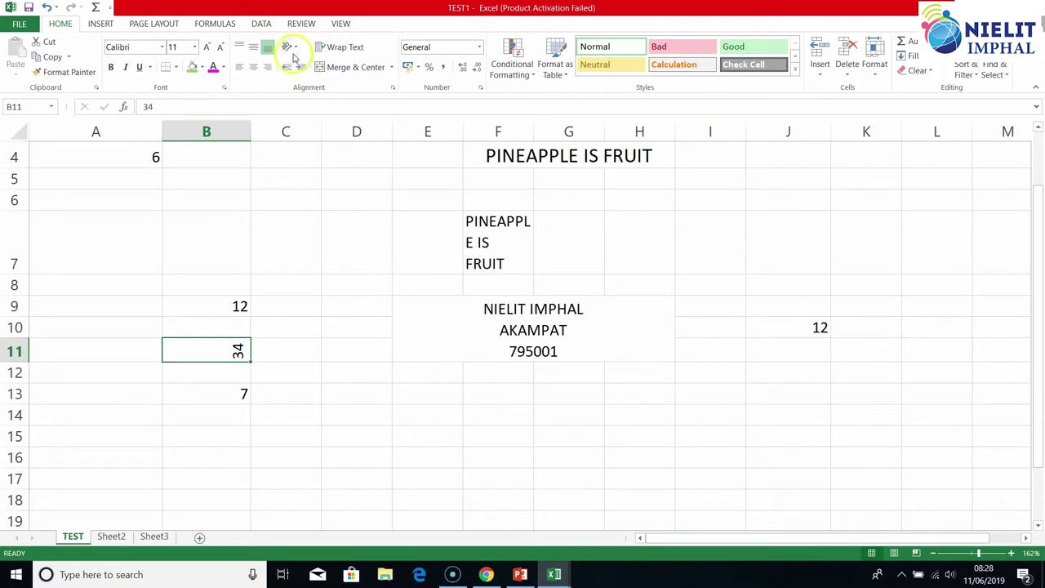
Set the text orientation of cell B11 to 60 degrees in the cell alignment settings
click(291, 48)
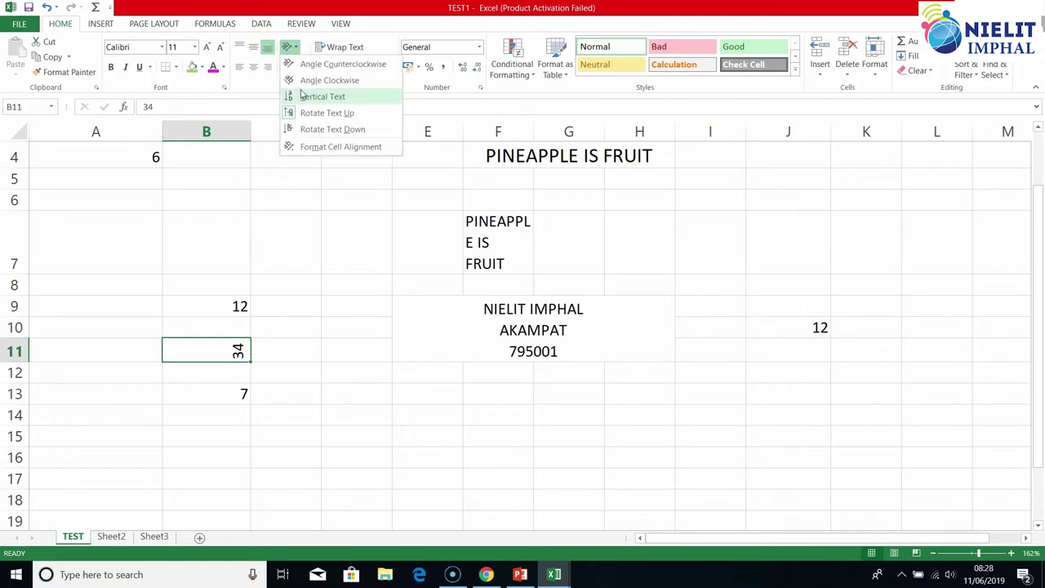
click(351, 149)
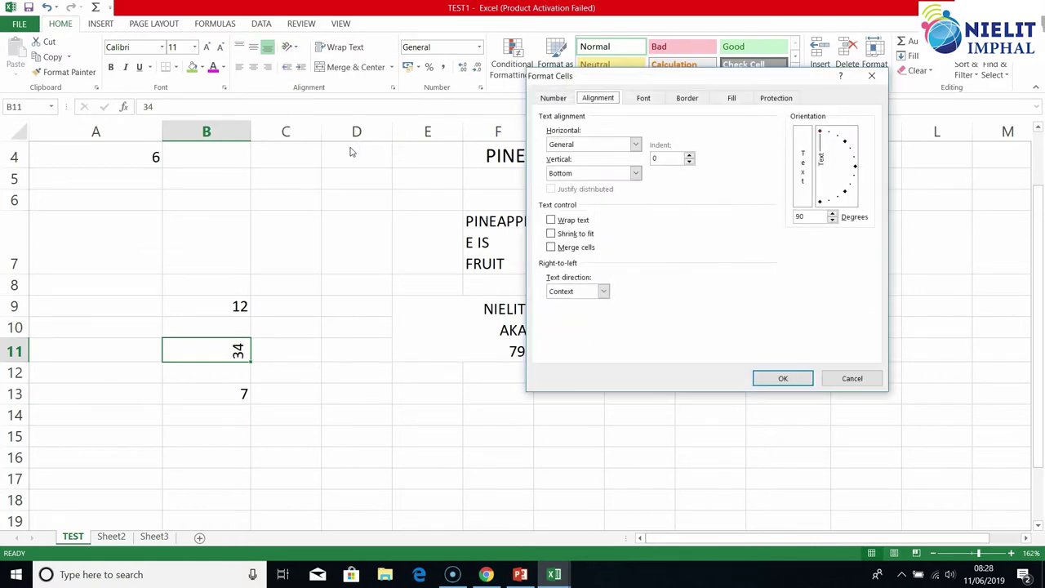
drag(625, 82, 485, 89)
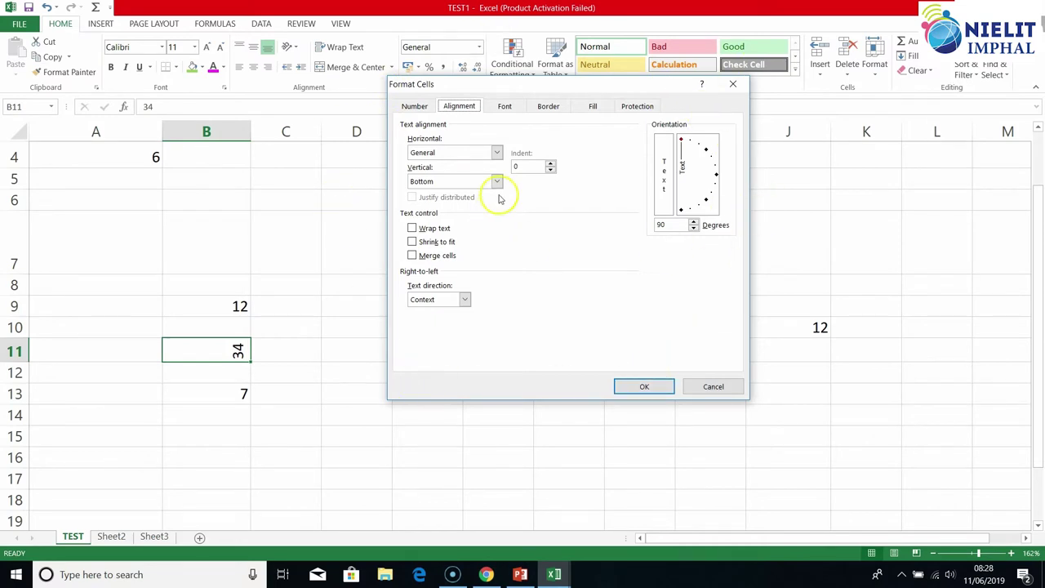
click(694, 228)
click(694, 229)
click(694, 229)
click(694, 229)
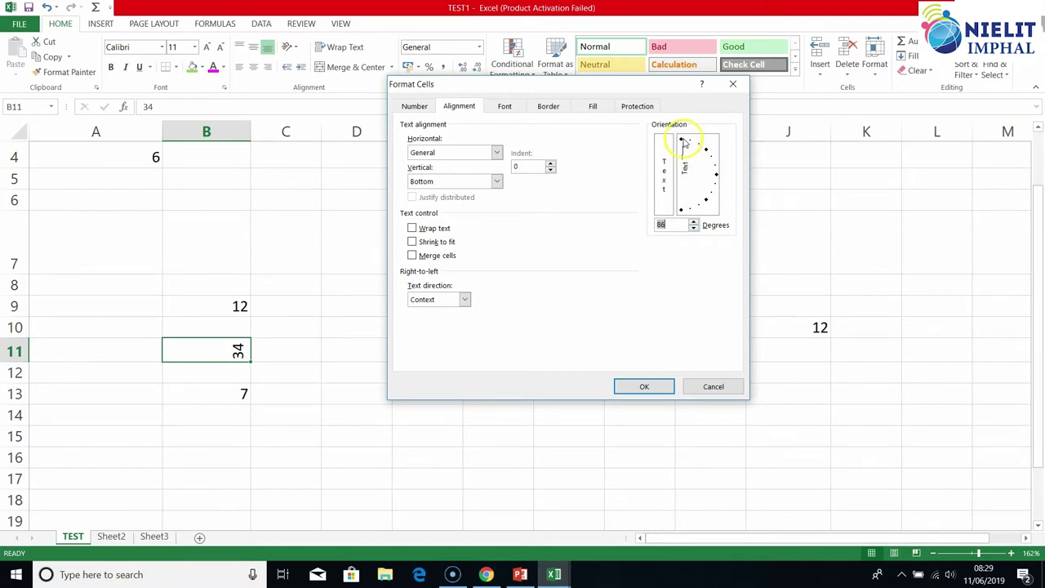
mouse_move(682, 143)
mouse_down()
mouse_move(709, 159)
mouse_move(708, 201)
mouse_move(714, 158)
mouse_move(701, 145)
mouse_up()
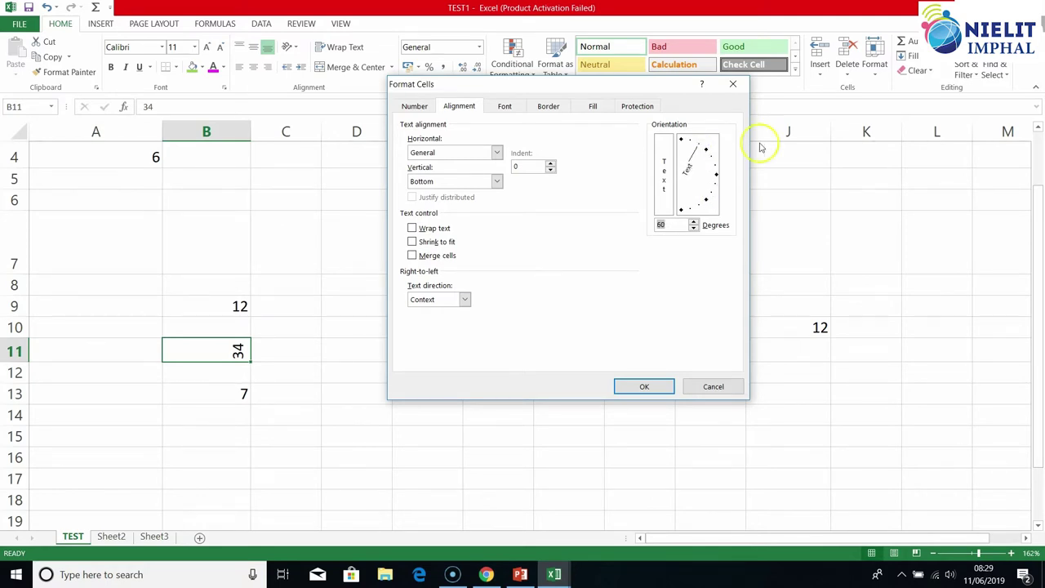
click(643, 387)
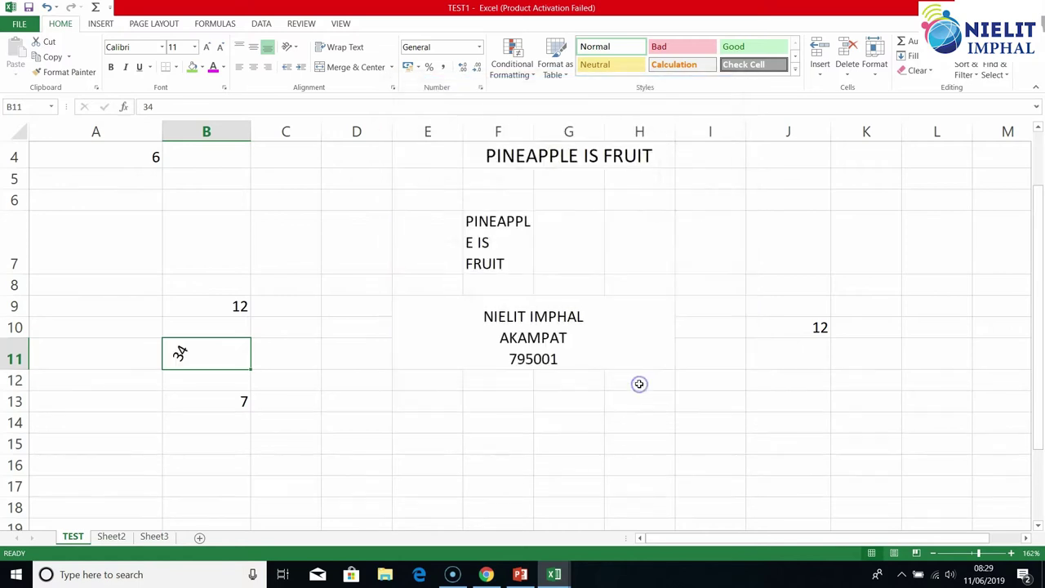
click(205, 356)
Enter the numbers 23, 68, 90, 45 and 12 in cells C15 to C19
scroll(360, 400, down, 2)
scroll(360, 400, down, 1)
click(299, 194)
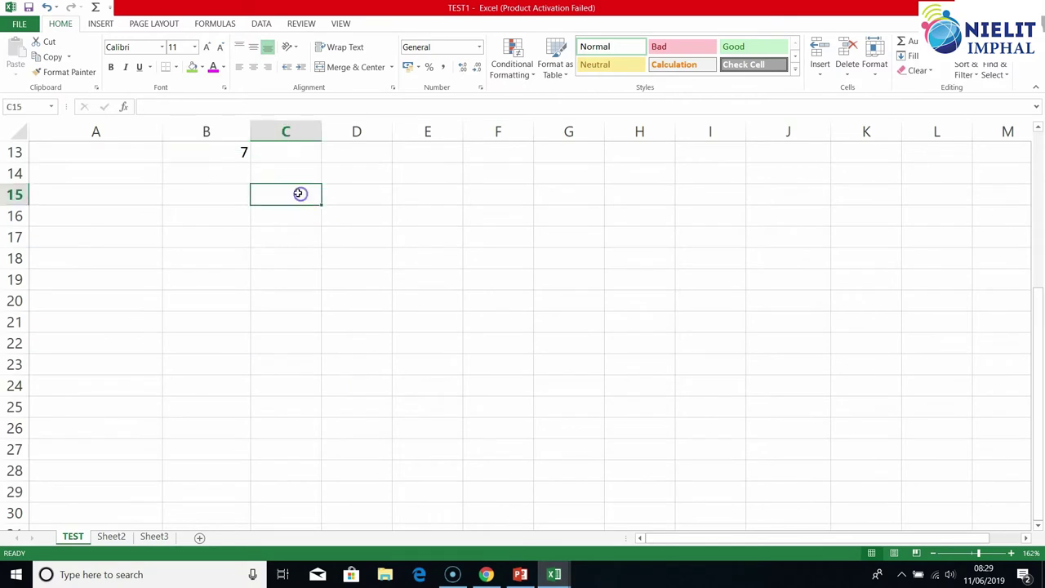
text(23)
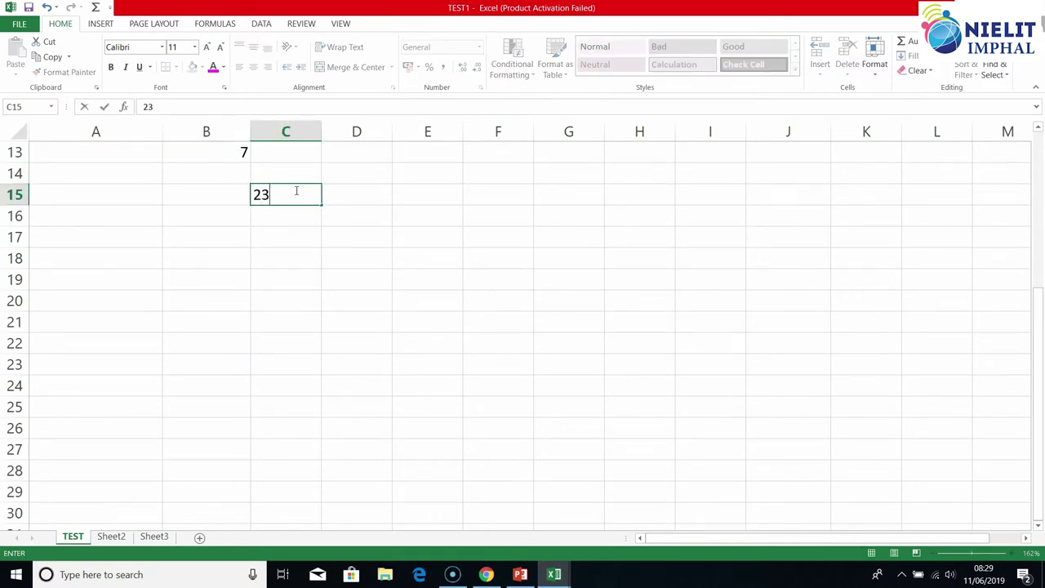
key(Return)
text(68)
key(Return)
text(90)
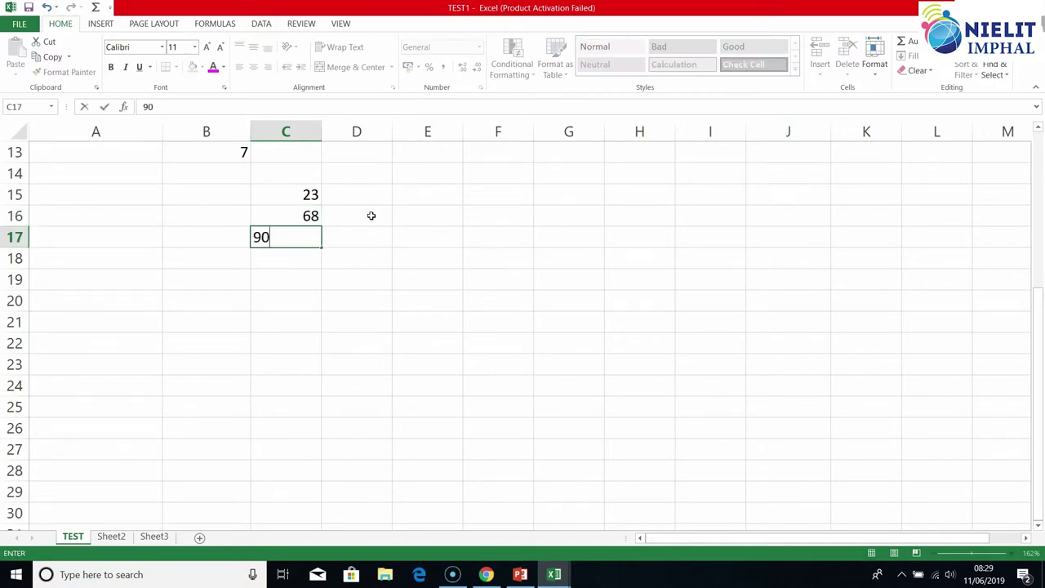
key(Return)
text(45)
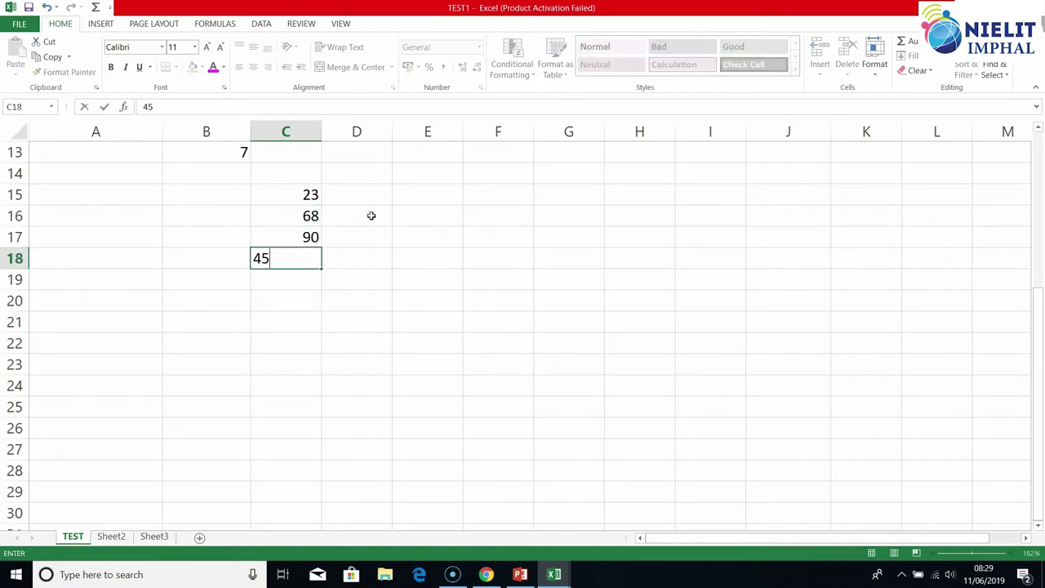
key(Return)
text(12)
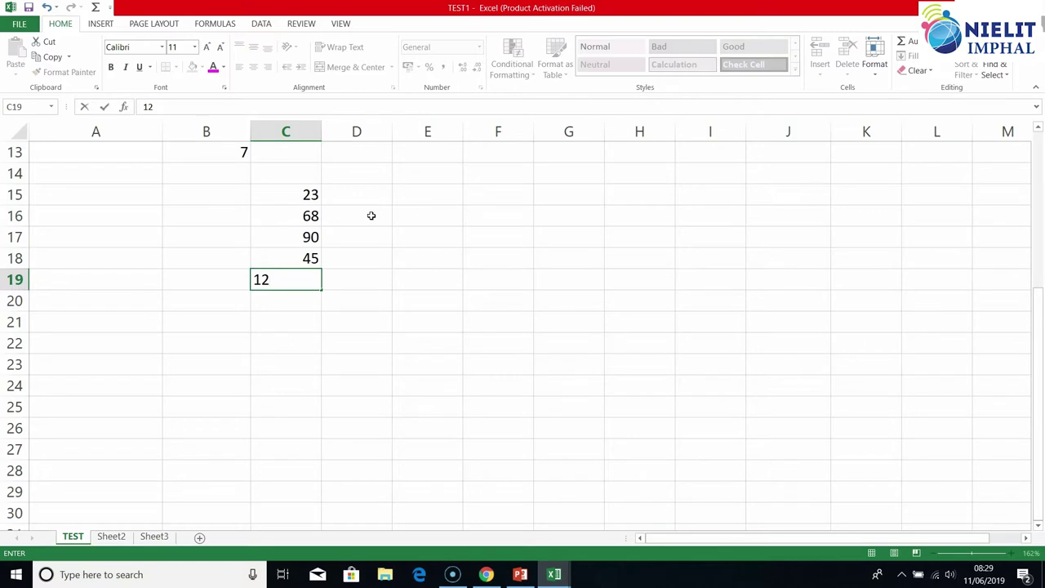
click(350, 286)
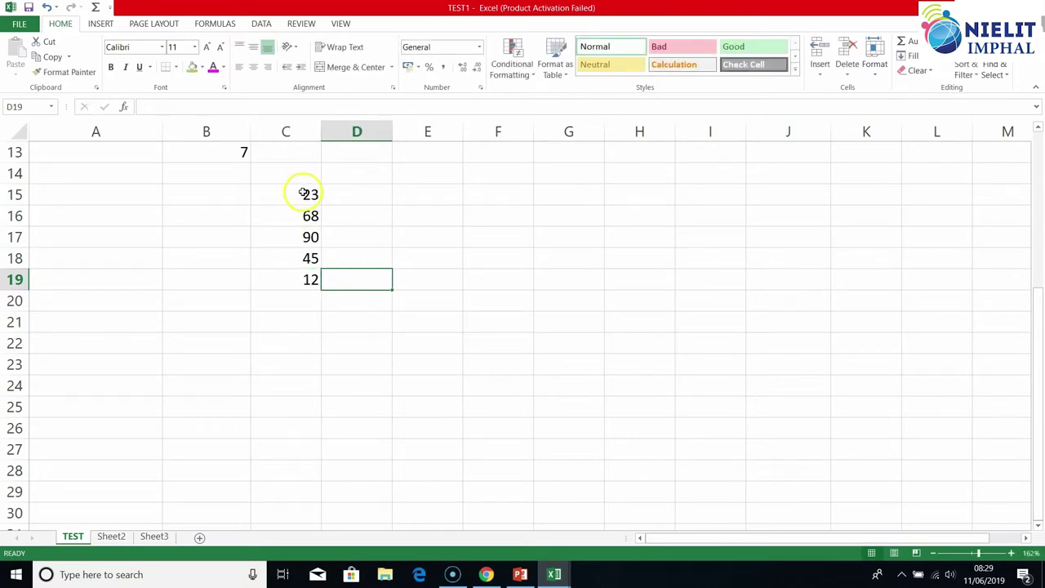
click(303, 194)
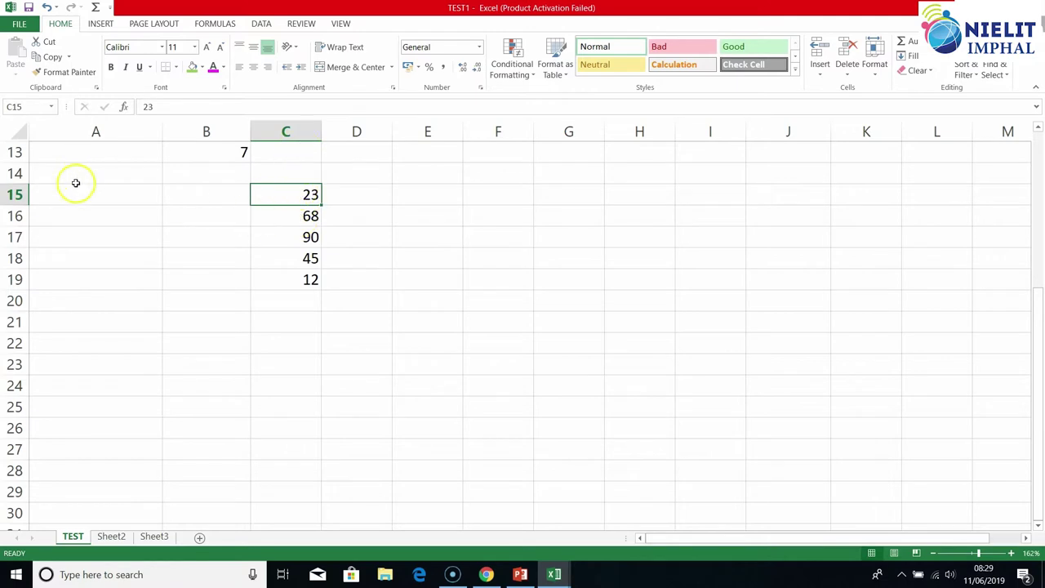
click(280, 215)
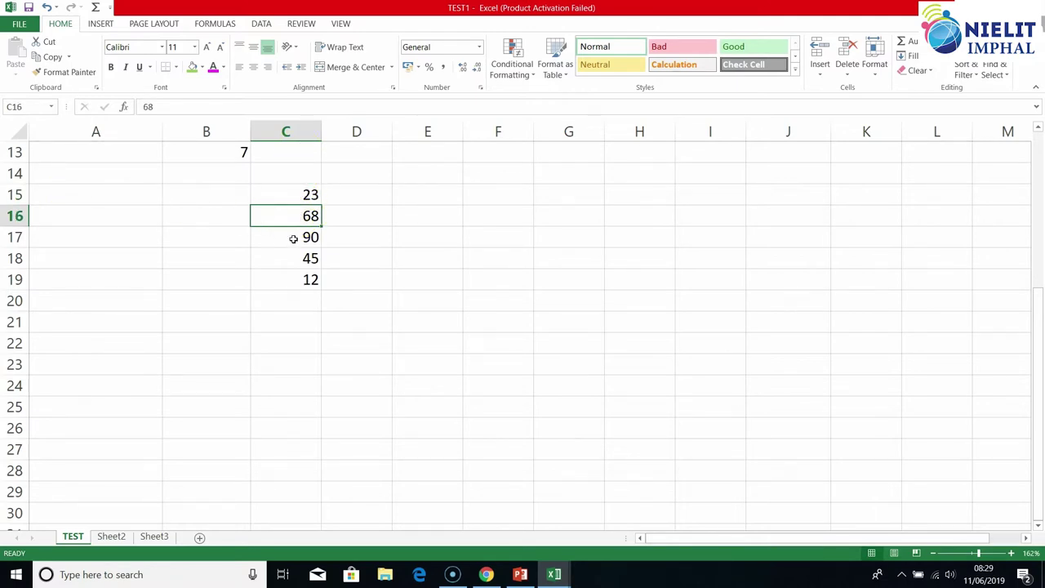
click(293, 238)
click(291, 259)
click(292, 281)
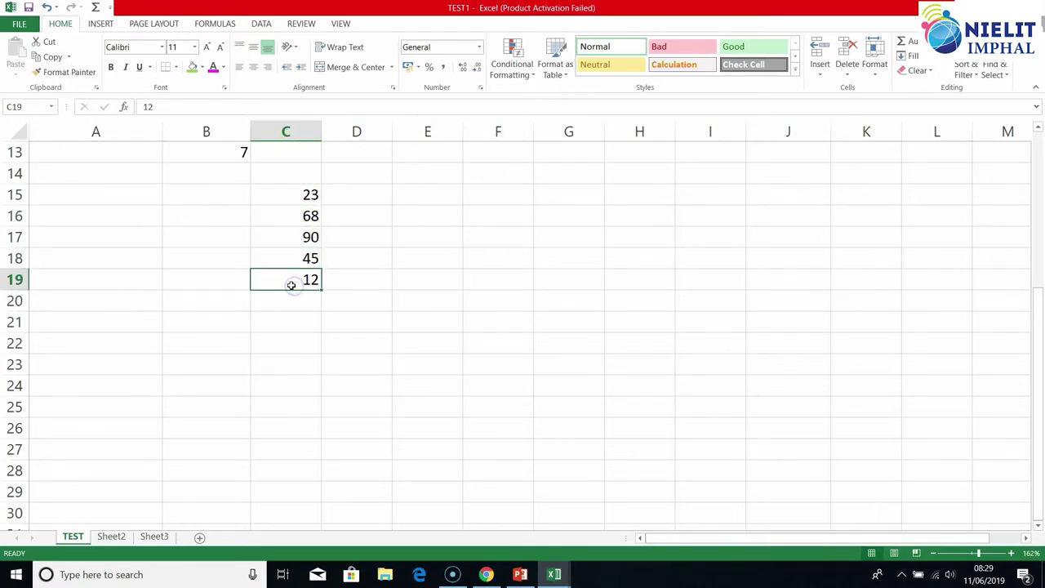
Sort the numbers in C15:C19 from smallest to largest and again from largest to smallest
click(278, 192)
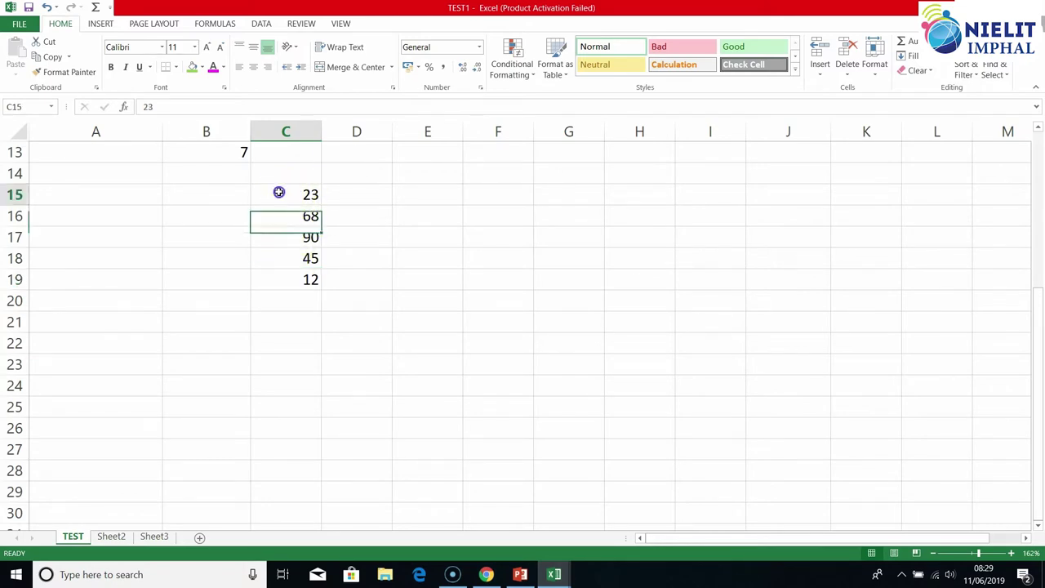
drag(278, 192, 286, 283)
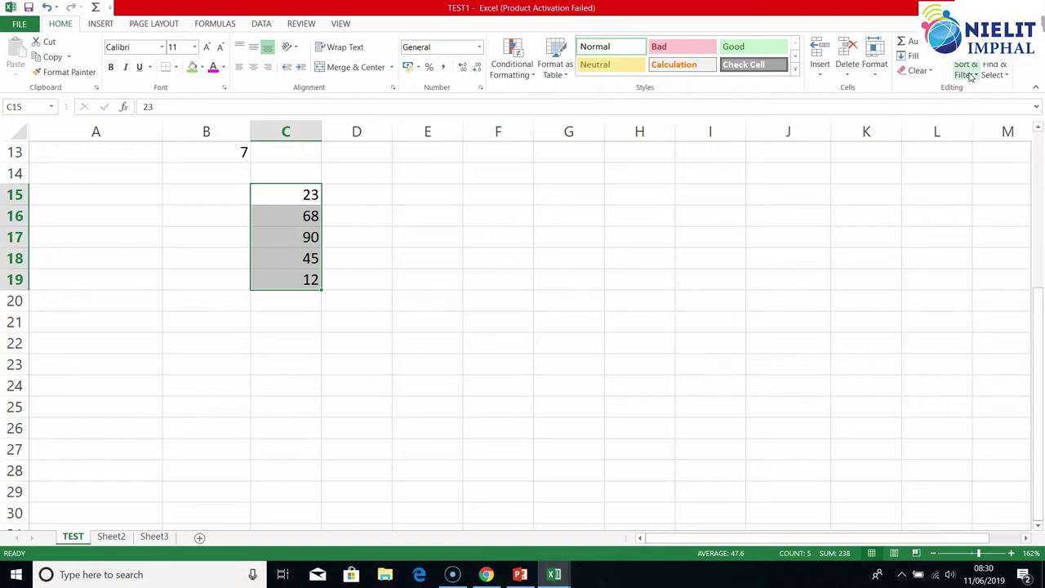
click(972, 76)
click(976, 76)
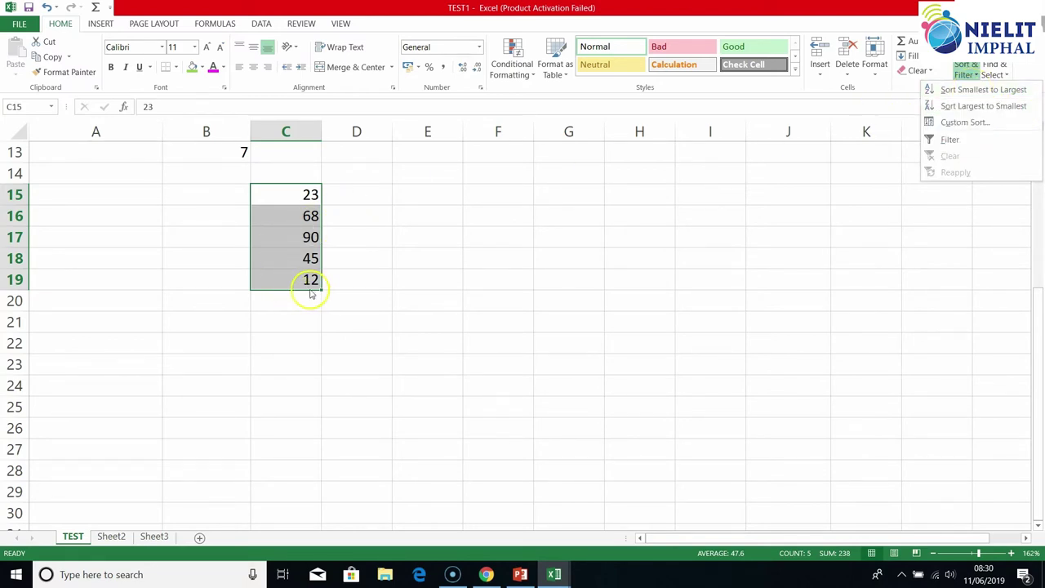
click(964, 90)
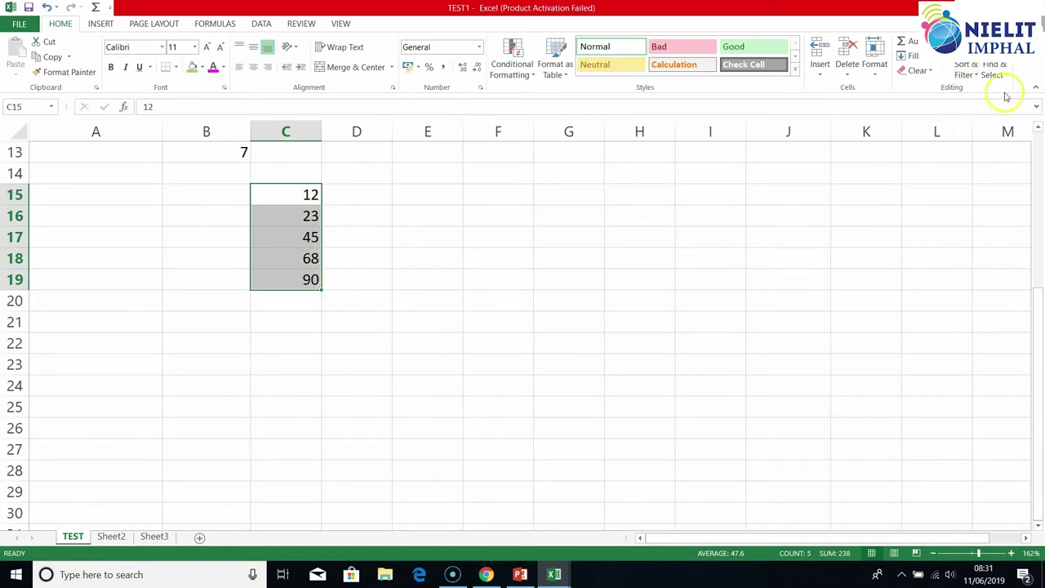
click(966, 68)
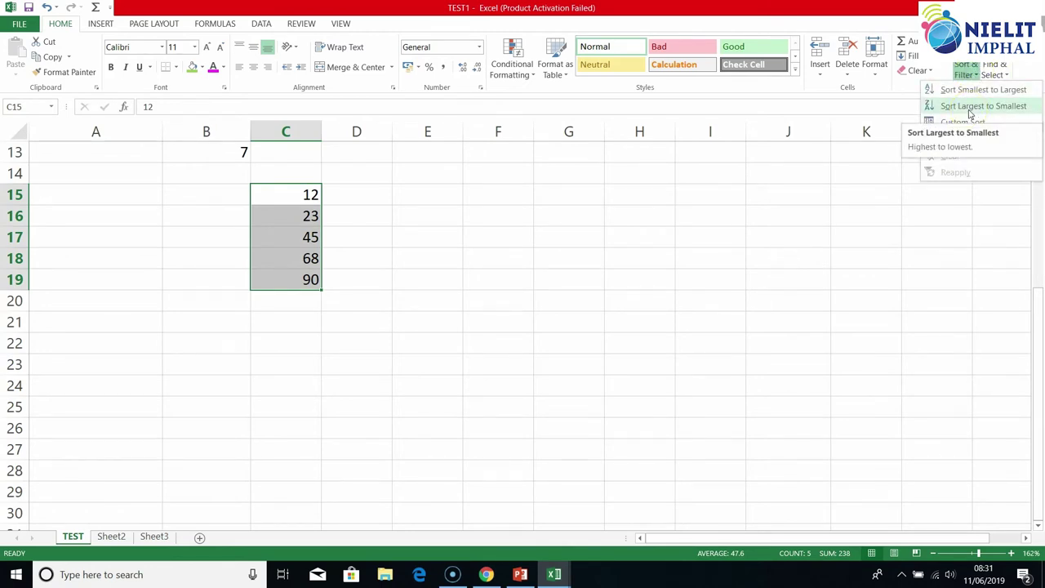
click(971, 107)
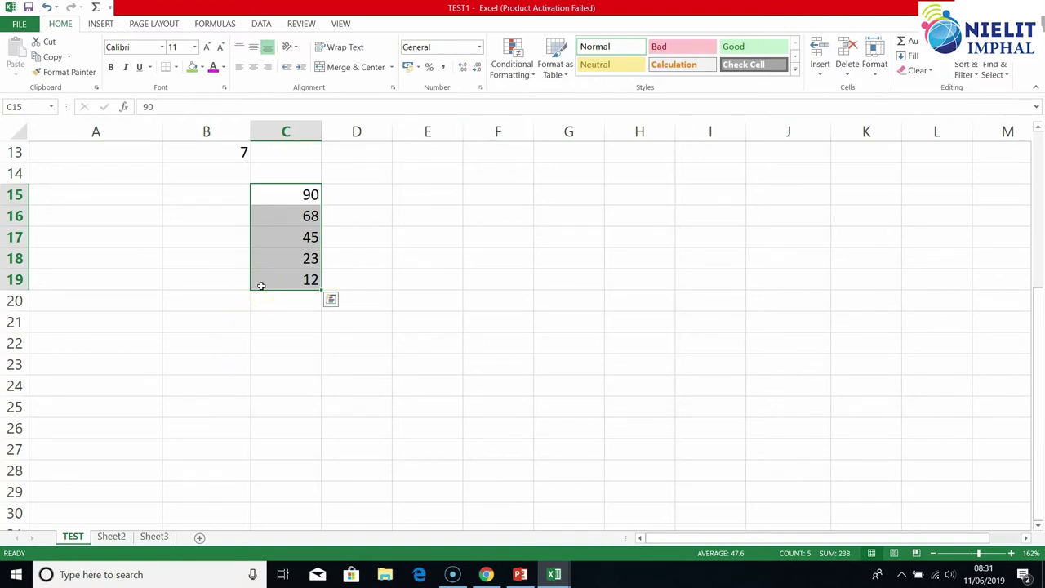
click(897, 187)
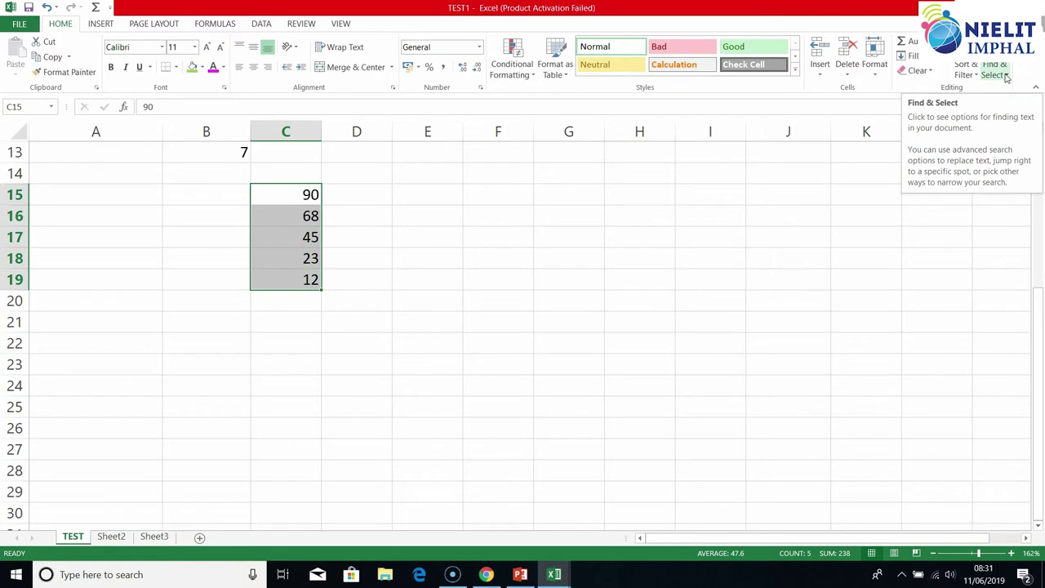
Search the sheet for 23 and go through its occurrences one after the other
click(669, 262)
scroll(354, 457, up, 4)
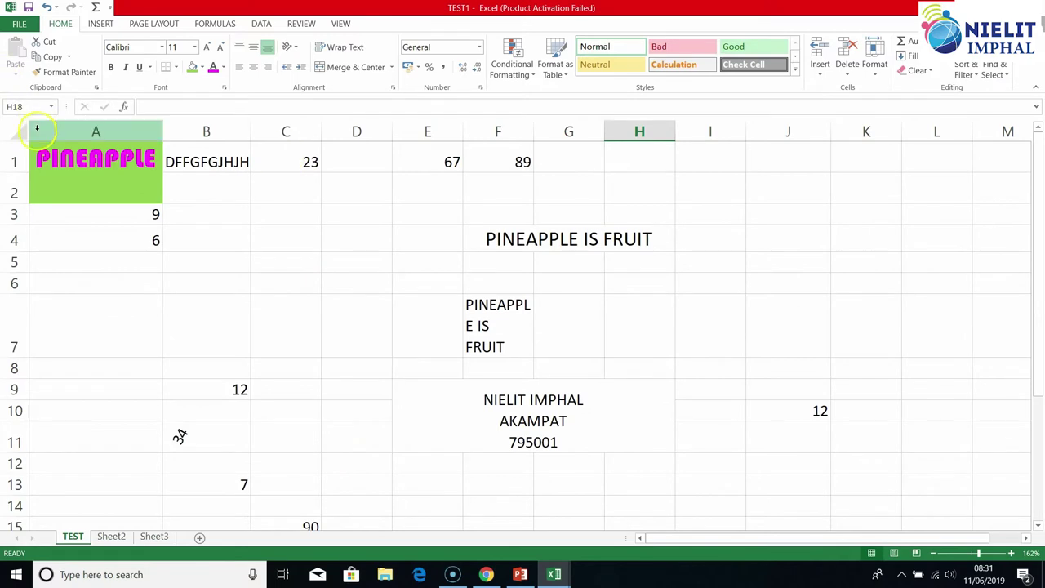
click(1000, 74)
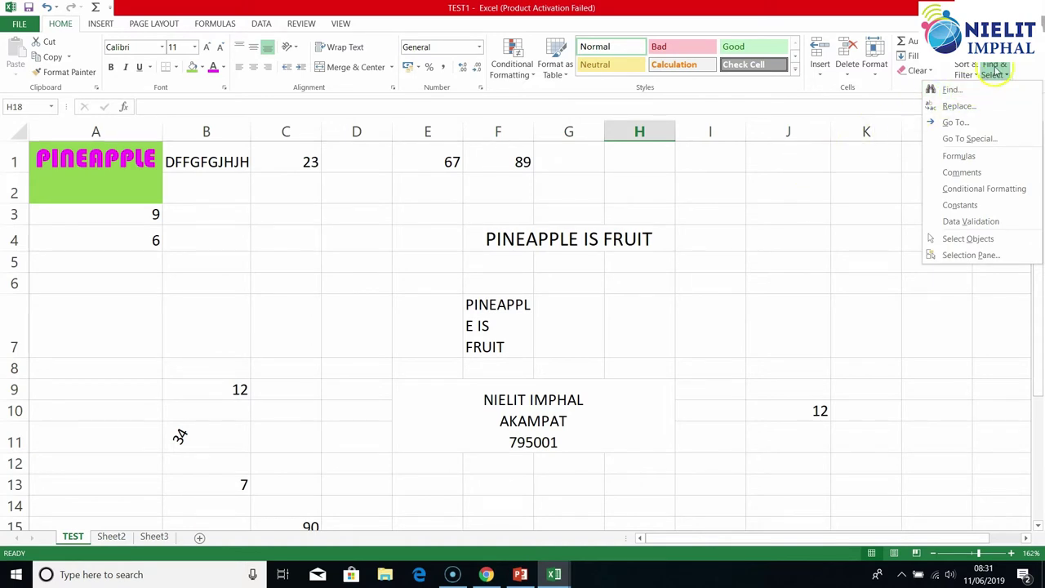
click(951, 90)
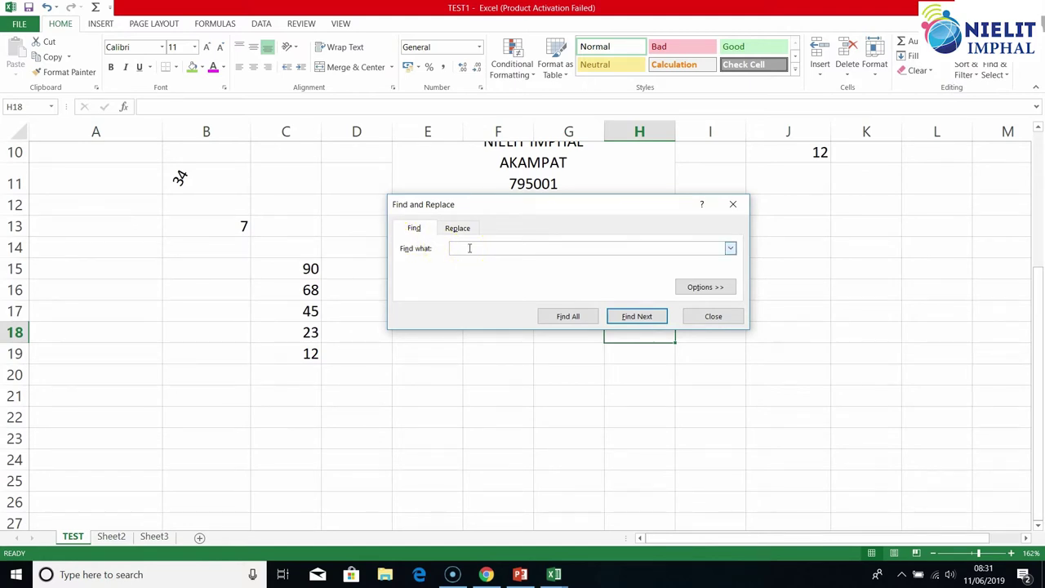
text(23)
click(637, 318)
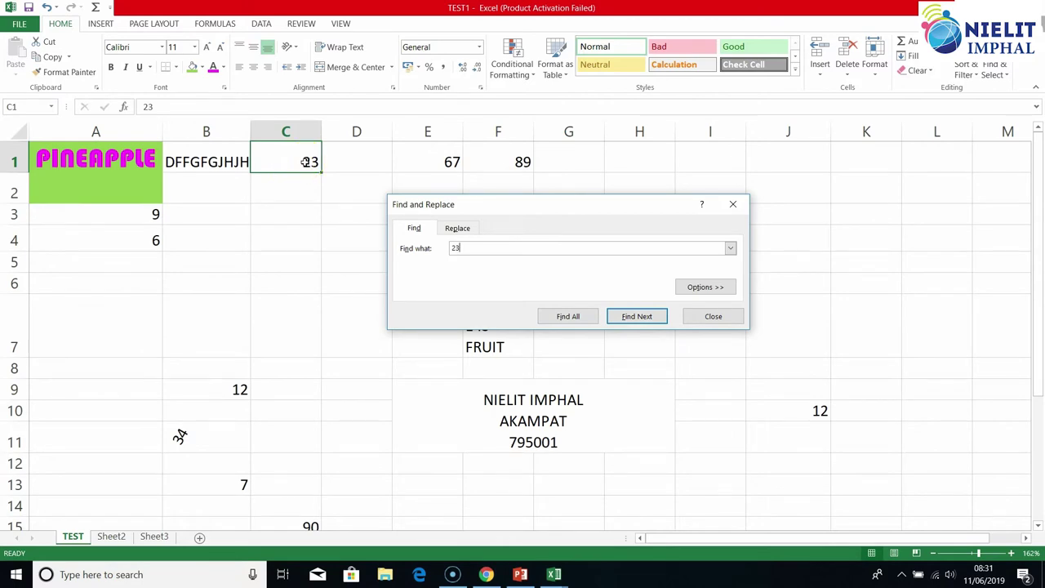
click(636, 317)
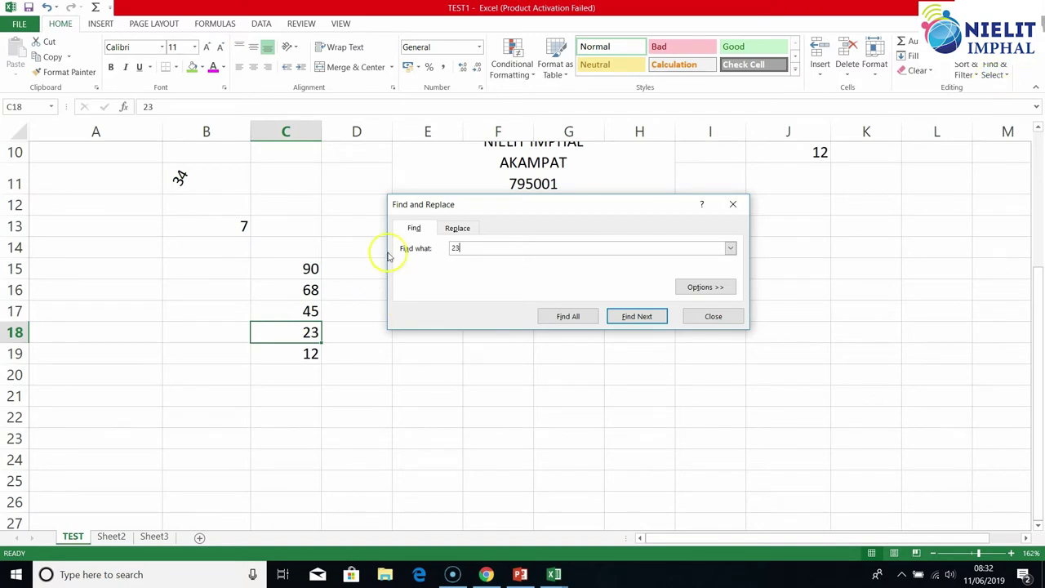
click(466, 249)
click(570, 245)
click(290, 343)
Replace only the 23 in cell C1 with 32 using Find and Replace, and close the dialog
click(463, 230)
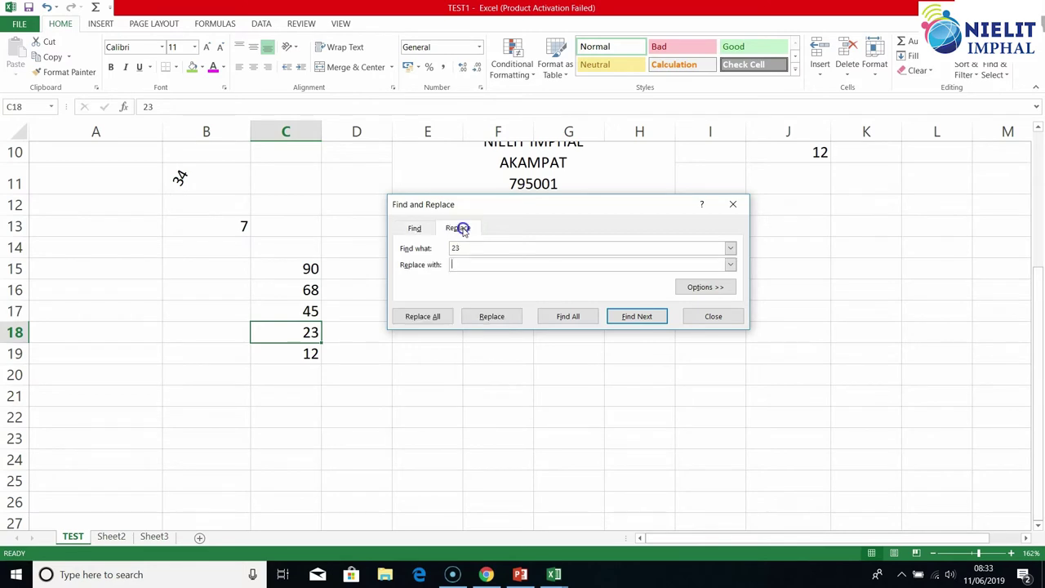
click(410, 255)
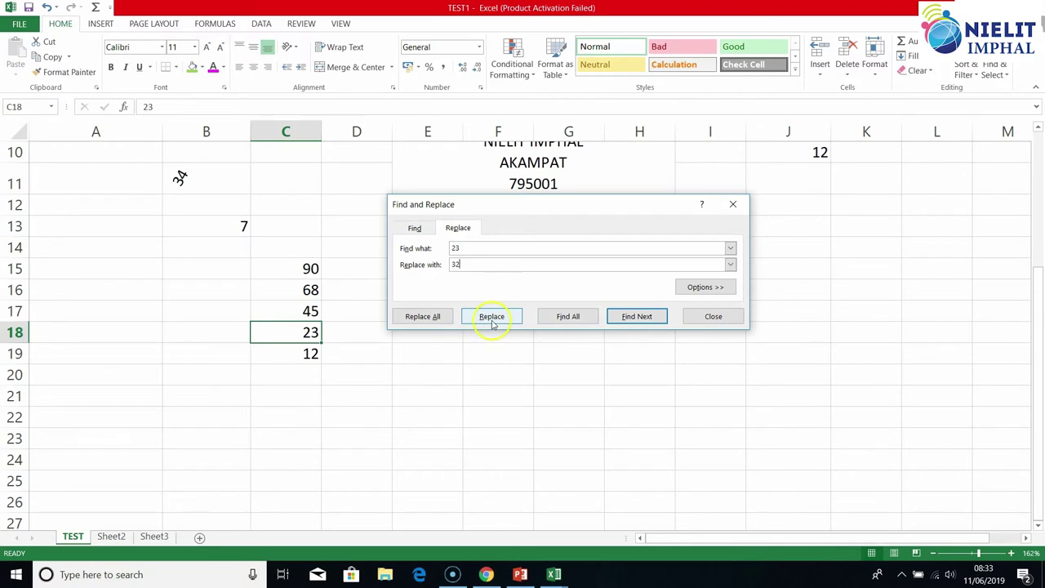
click(569, 318)
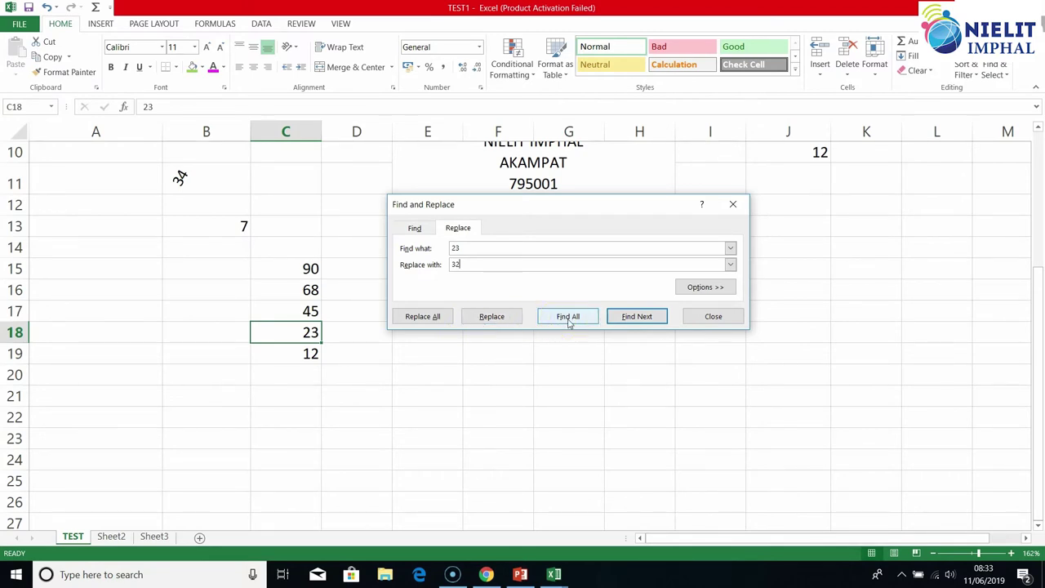
click(627, 317)
click(647, 317)
click(649, 318)
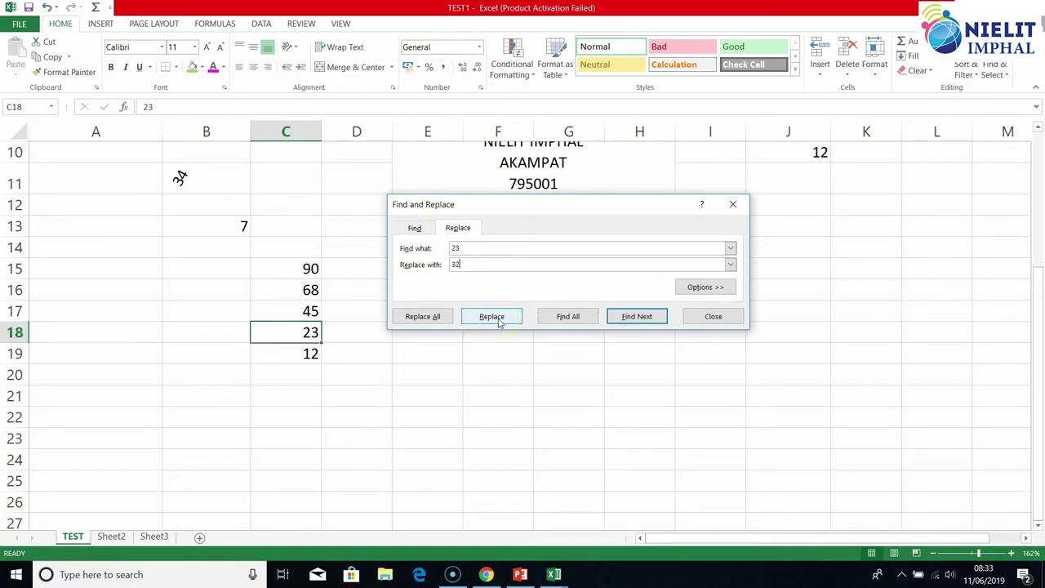
click(472, 247)
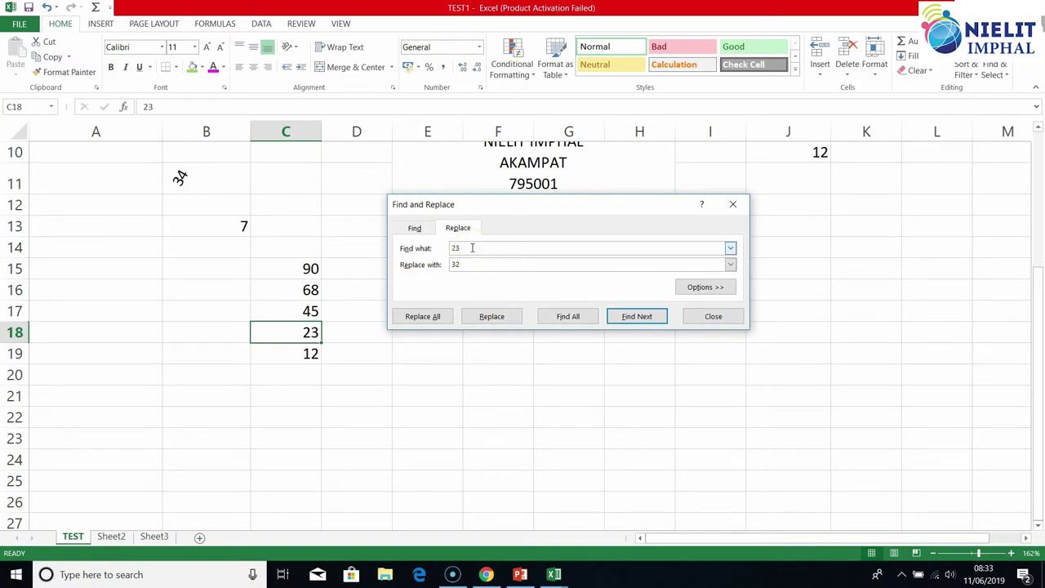
click(459, 263)
click(630, 317)
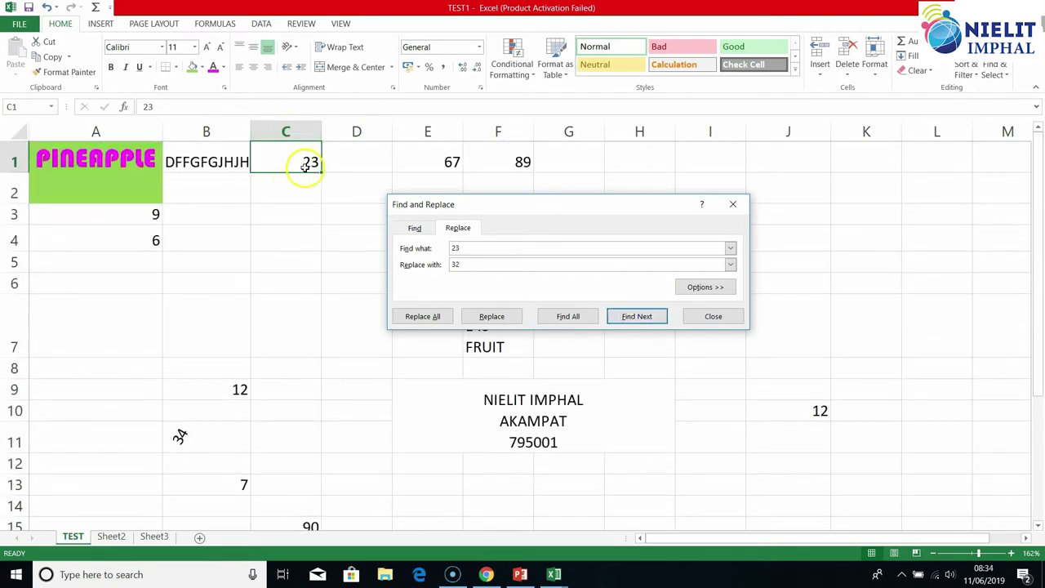
click(494, 317)
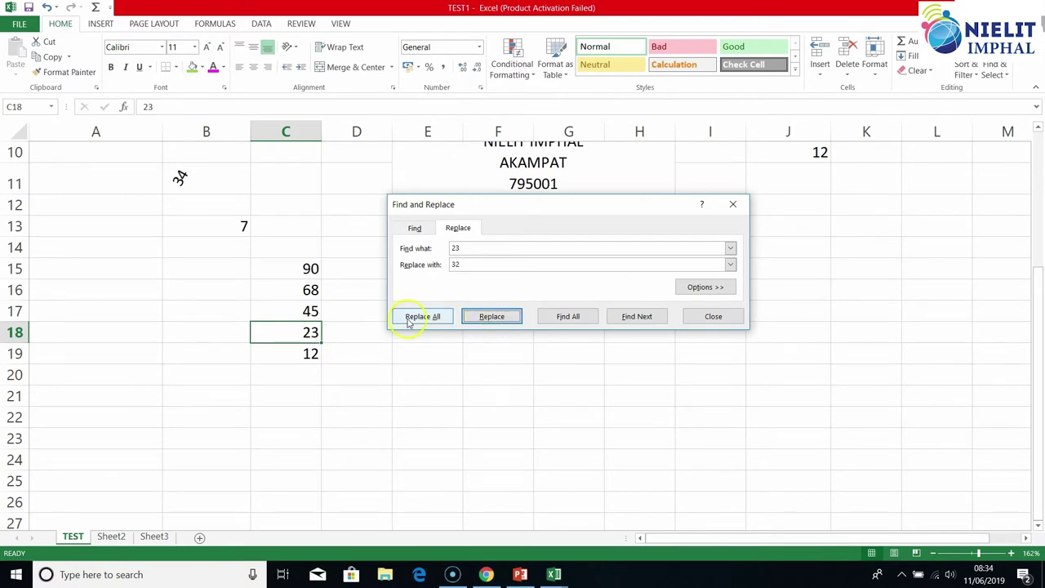
click(719, 321)
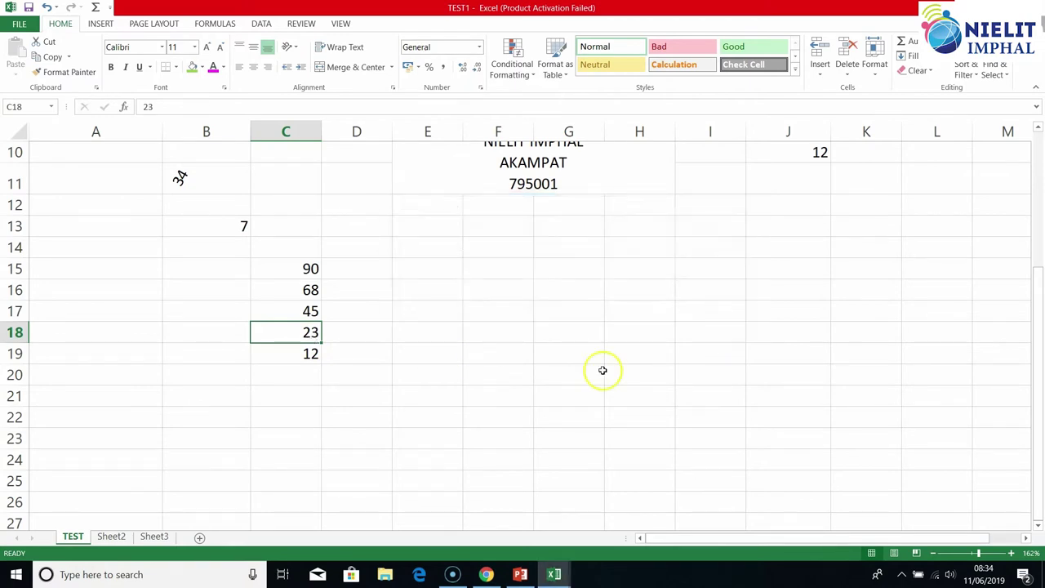
Replace all remaining occurrences of 23 in the TEST sheet with 32
click(512, 414)
scroll(362, 405, up, 3)
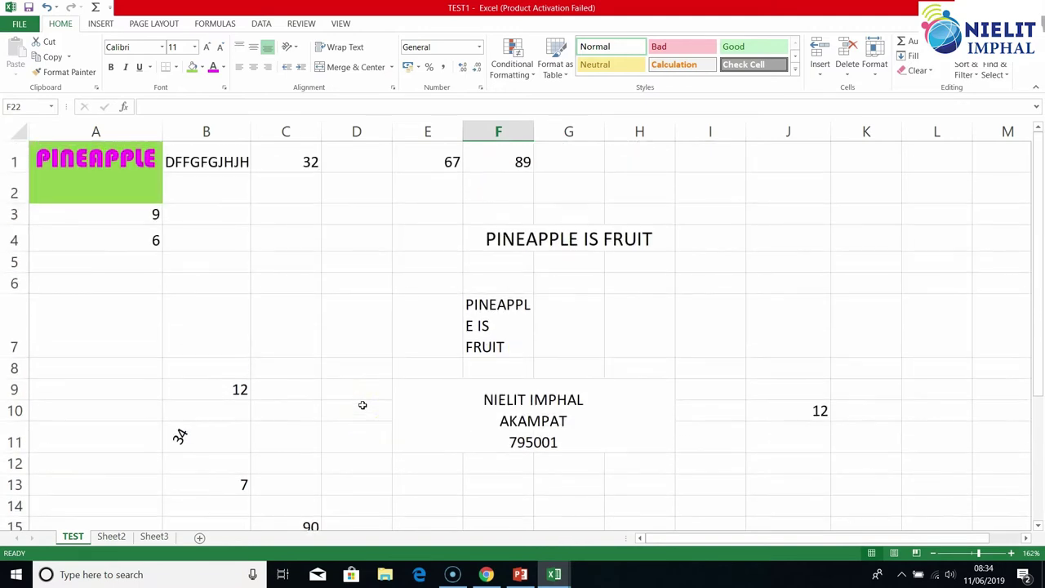
scroll(308, 163, down, 4)
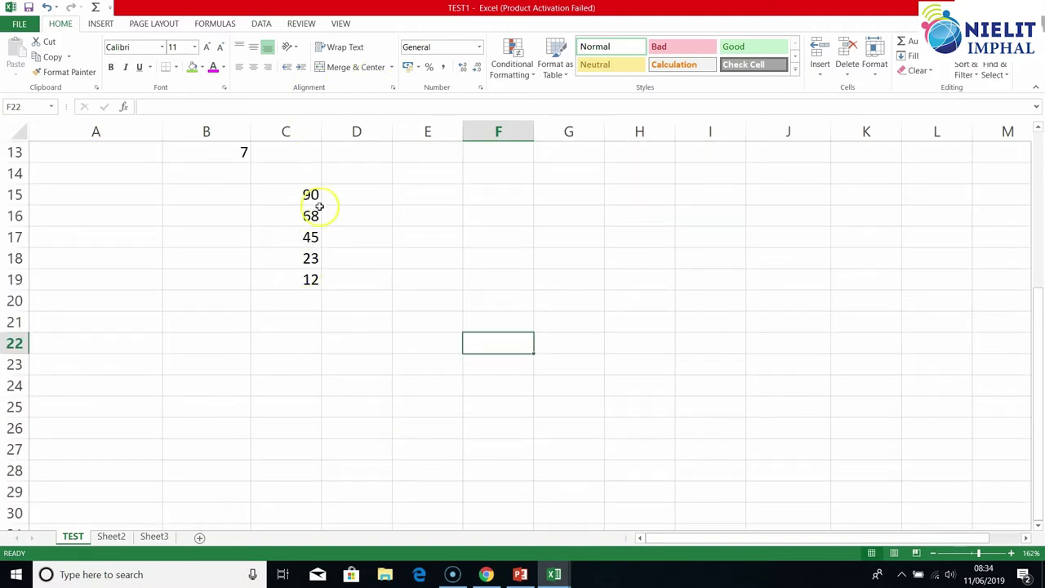
scroll(340, 343, up, 2)
scroll(338, 340, up, 2)
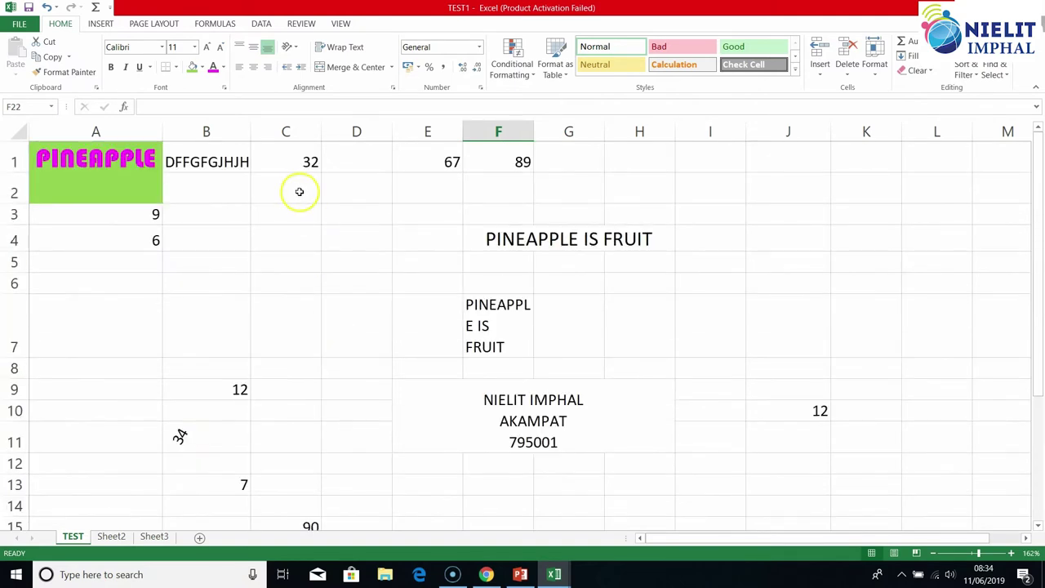
click(994, 73)
click(962, 106)
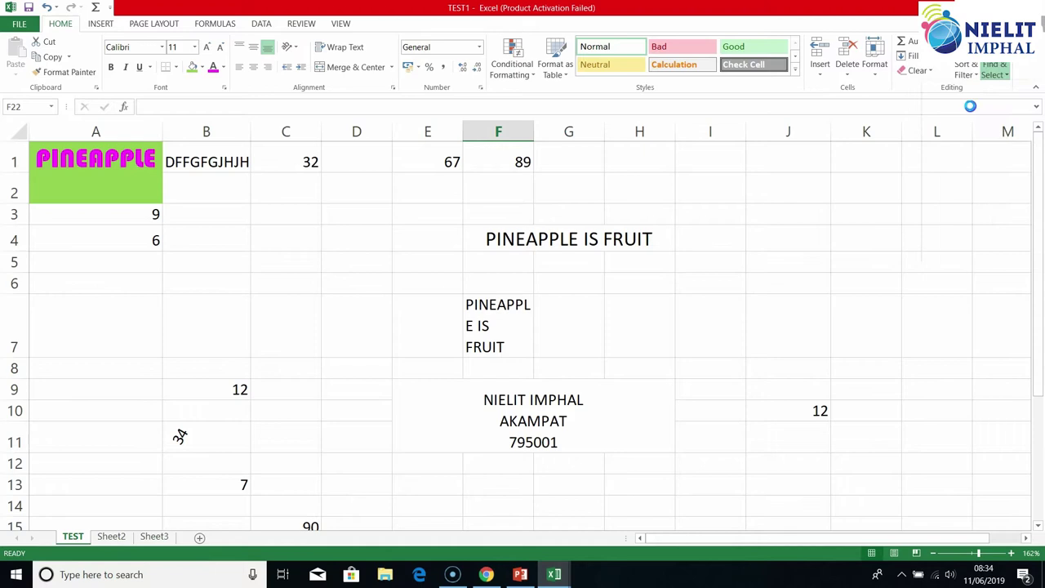
double_click(462, 281)
key(BackSpace)
text(32)
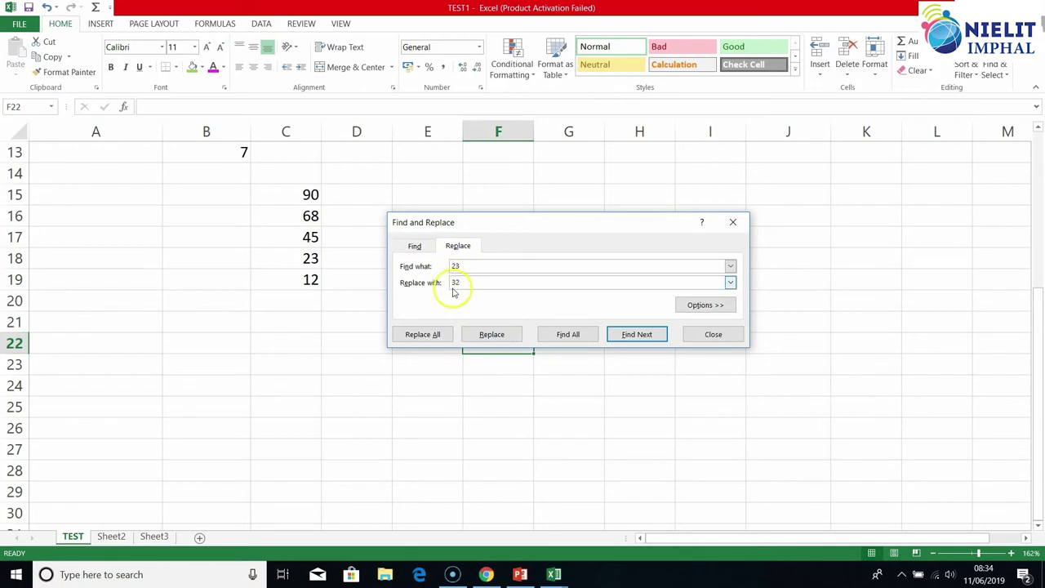
click(428, 336)
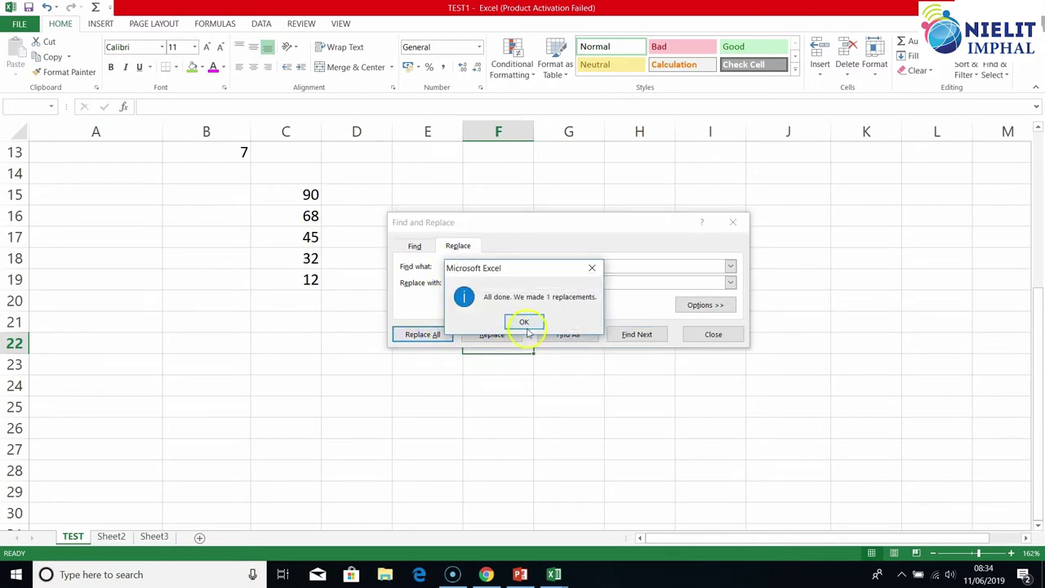
Dismiss the replacement report, close the Find and Replace dialog and look over the values in the TEST sheet
click(527, 323)
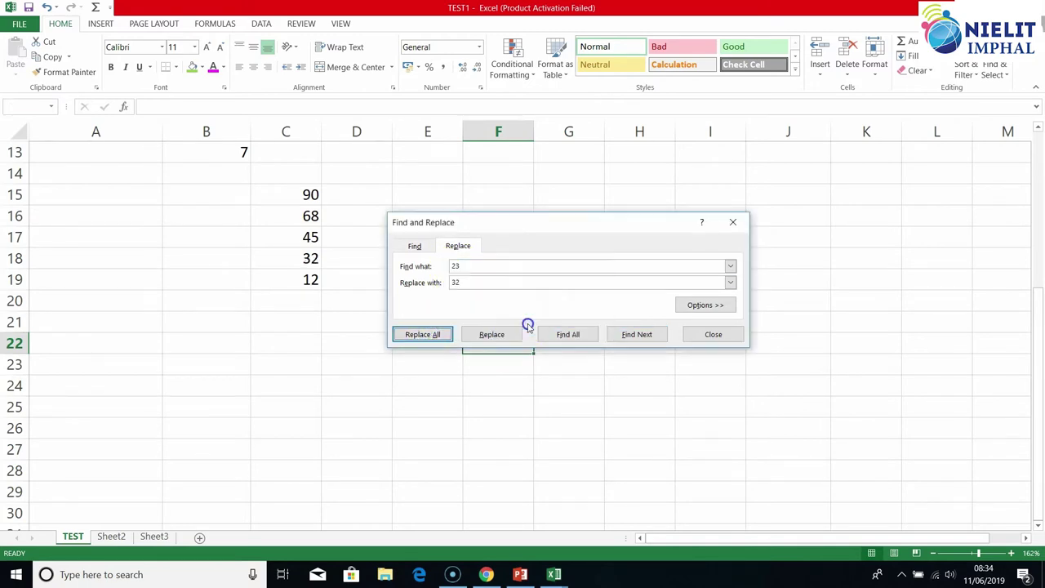
click(723, 338)
scroll(491, 419, up, 4)
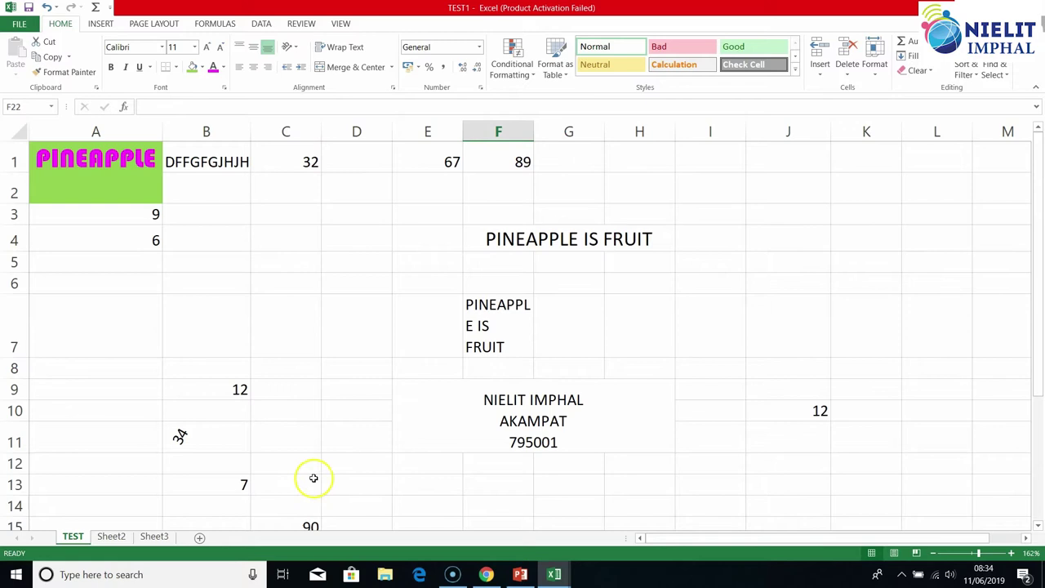
scroll(314, 478, down, 2)
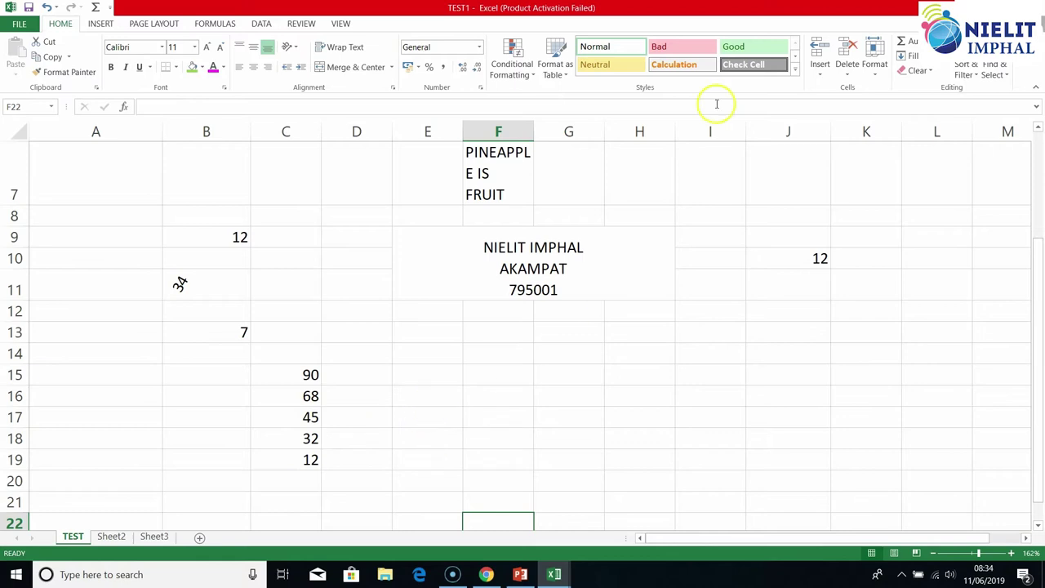
Rename the Sheet2 worksheet as ADRESSING
click(110, 539)
click(67, 536)
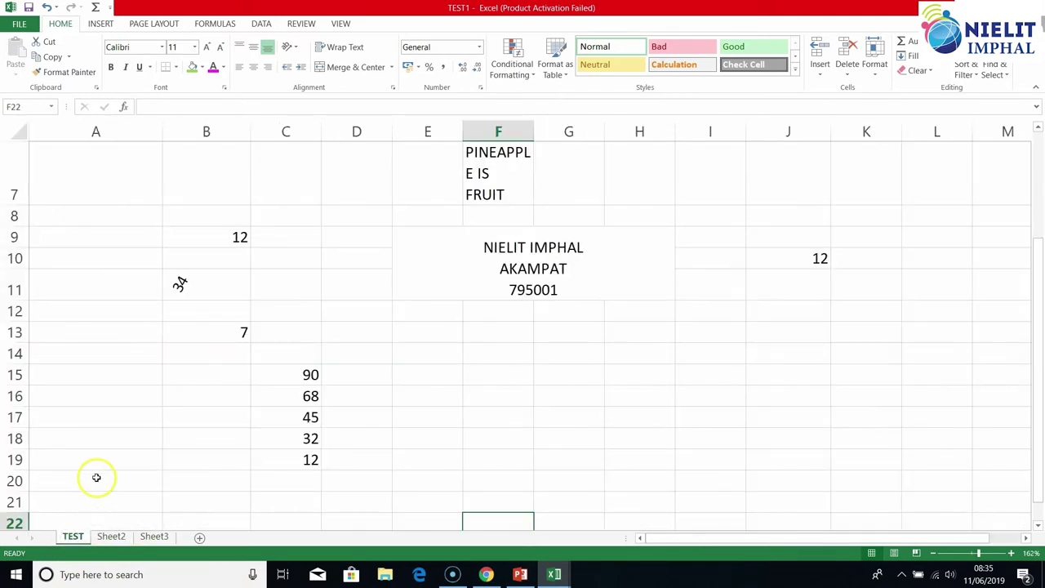
click(112, 536)
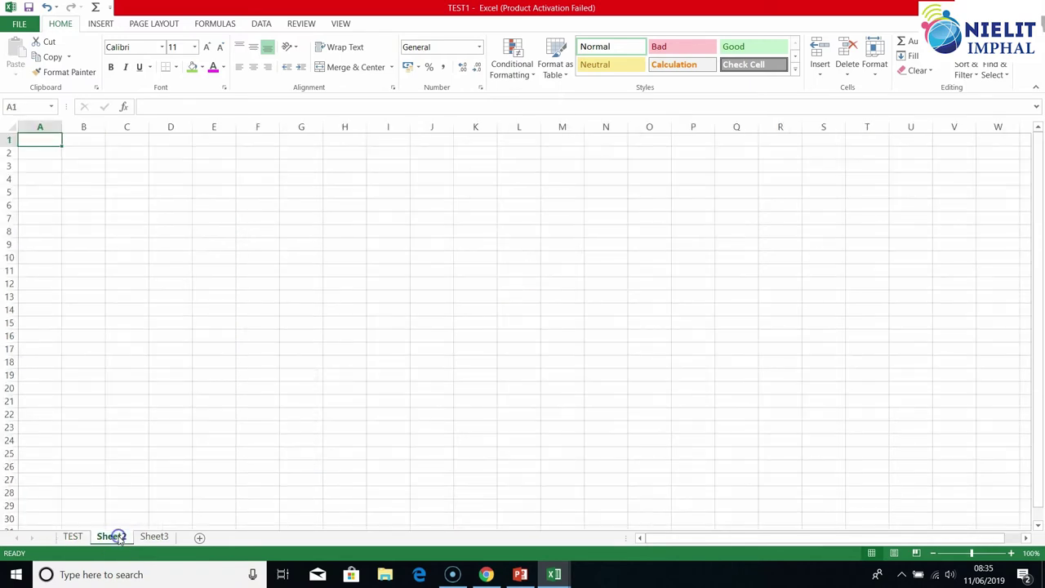
click(147, 536)
click(112, 536)
double_click(114, 536)
click(368, 493)
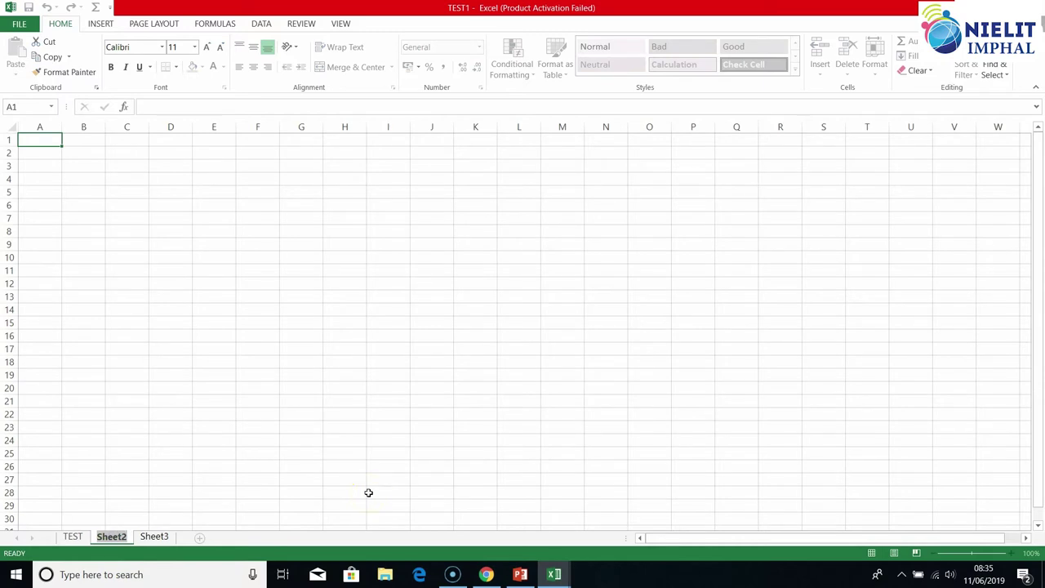
text(ADRESSING)
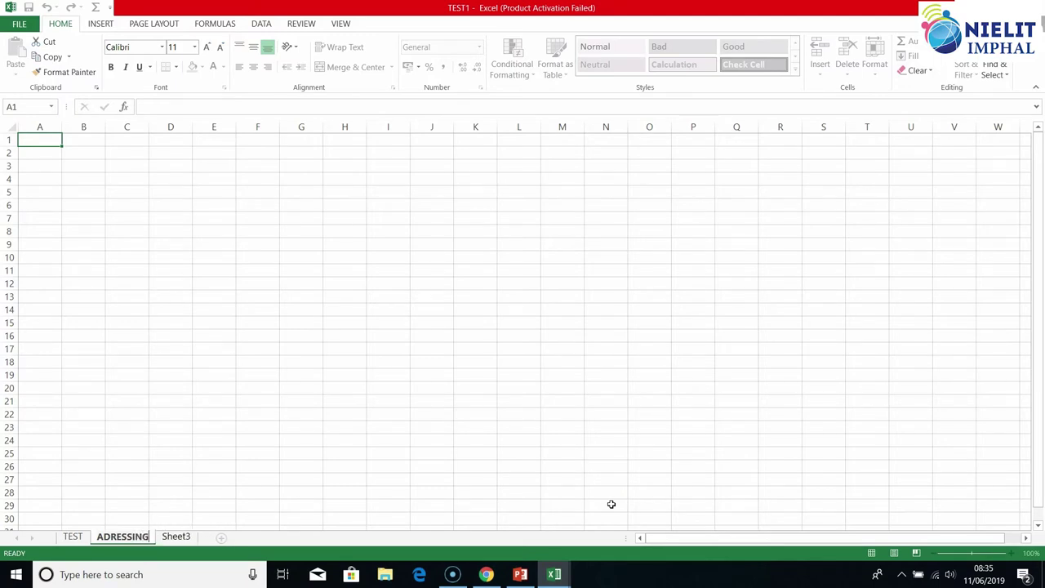
click(363, 464)
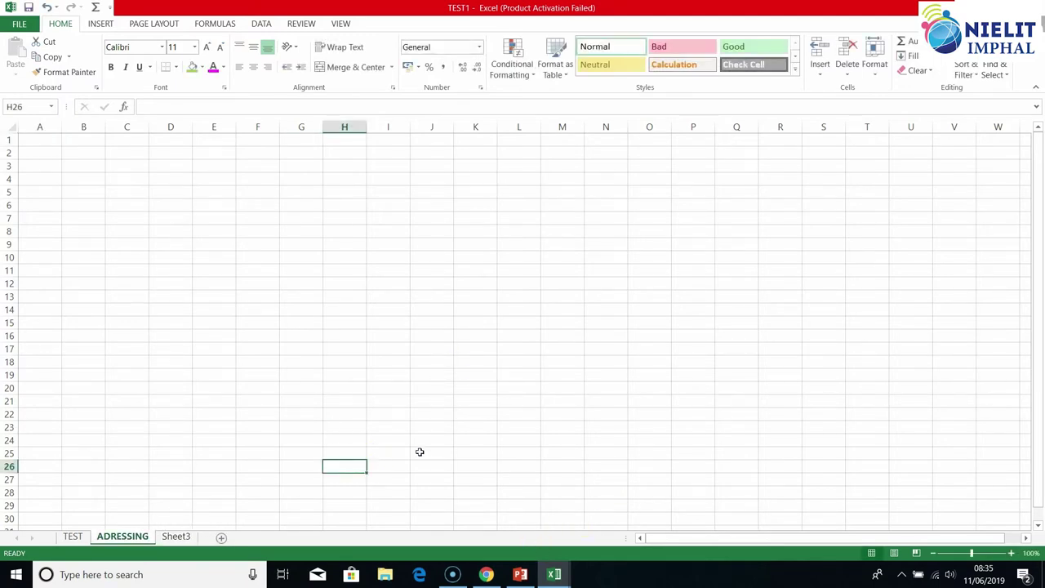
Enter the text "1. RELATIVECELL REFRENCE" in cell A1 of the ADRESSING sheet
drag(971, 553, 979, 555)
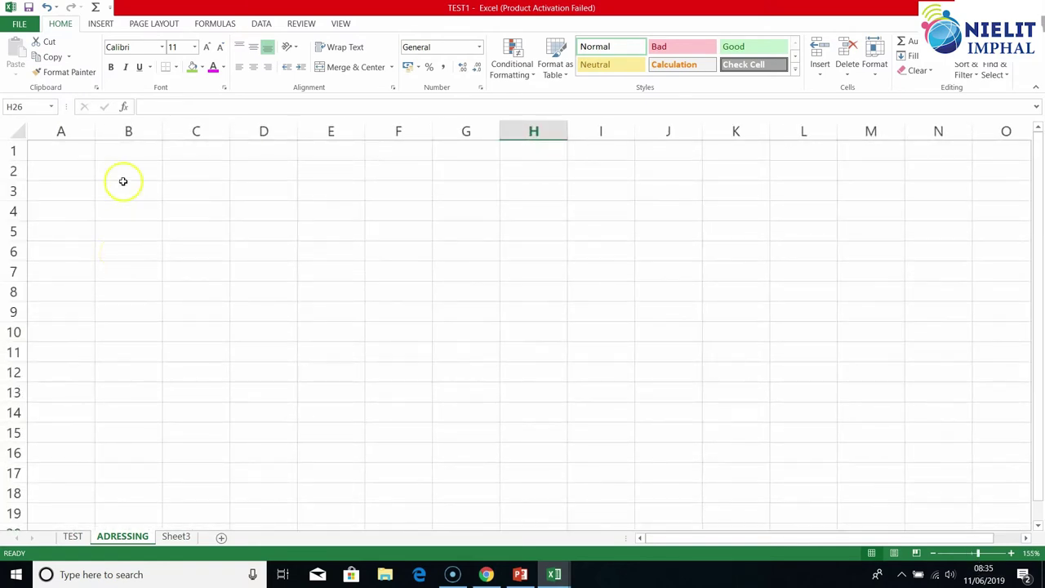
click(69, 151)
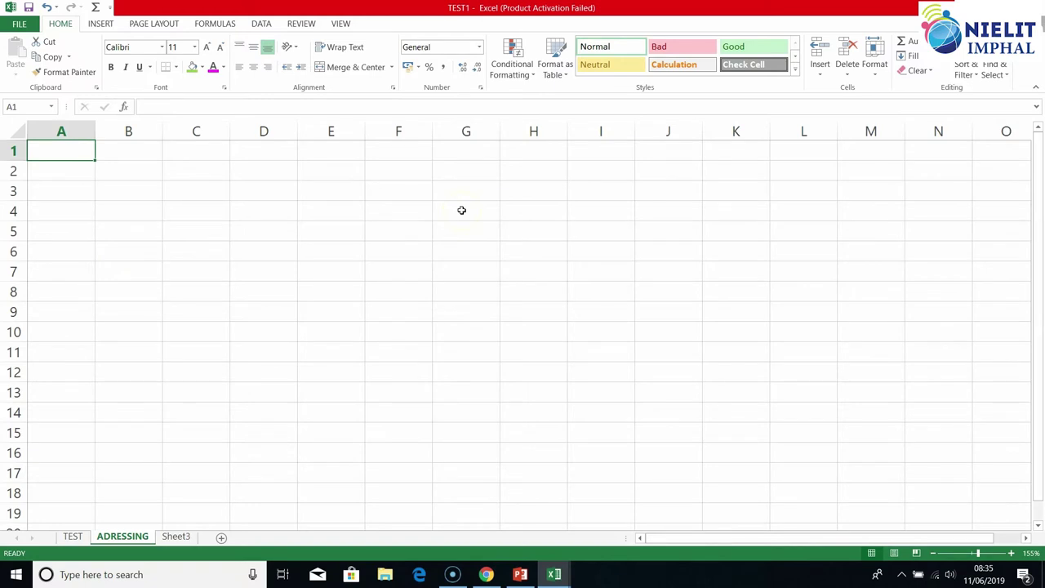
click(649, 128)
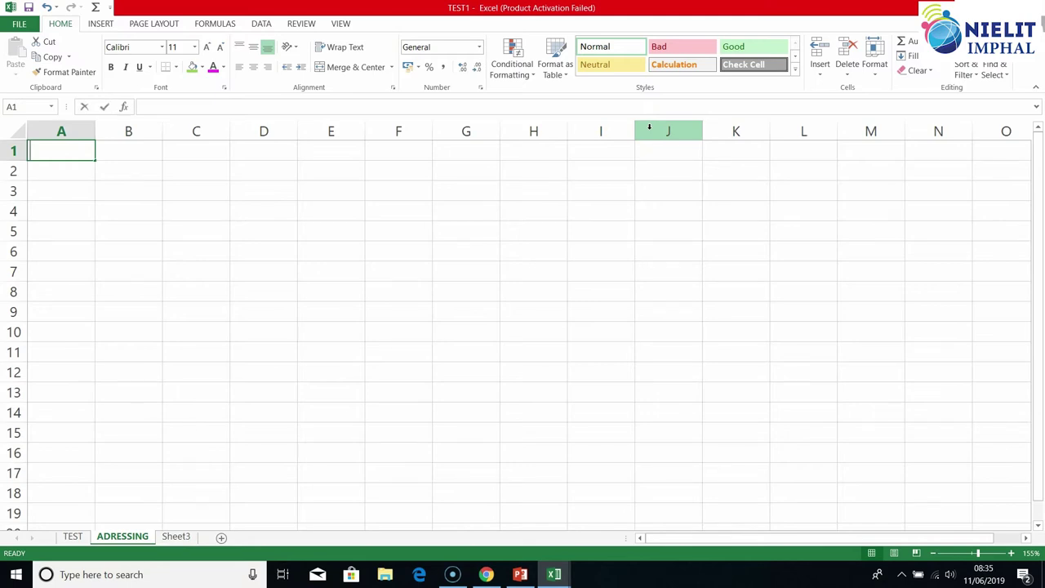
text(1. REL)
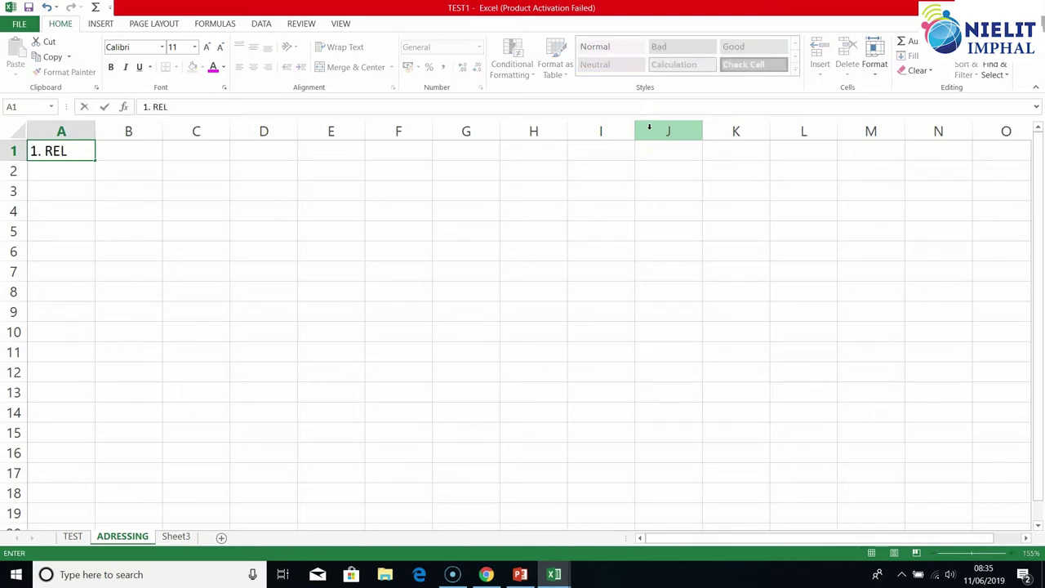
text(ATIVECELL)
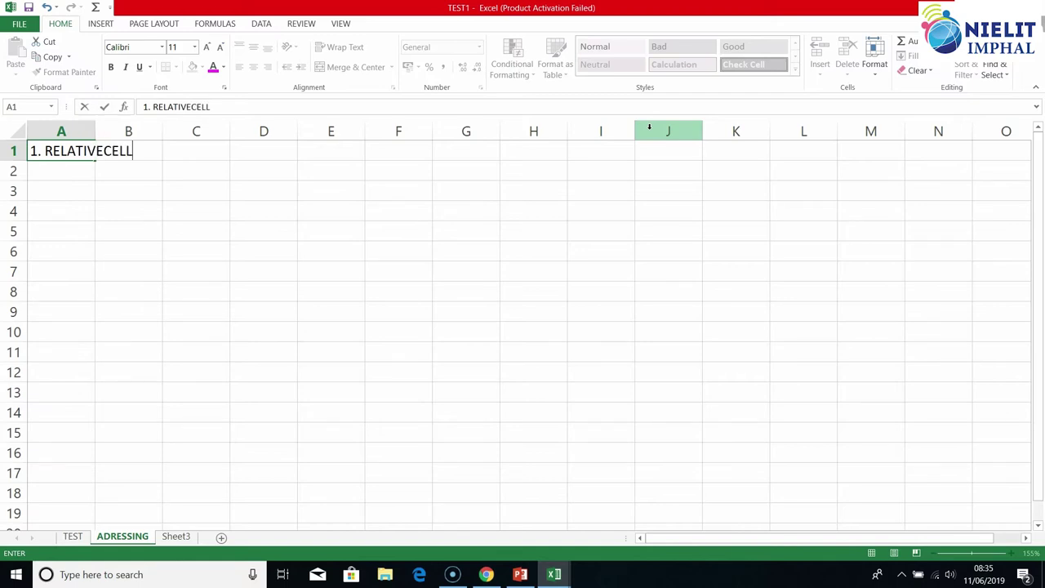
text( REFRENCE)
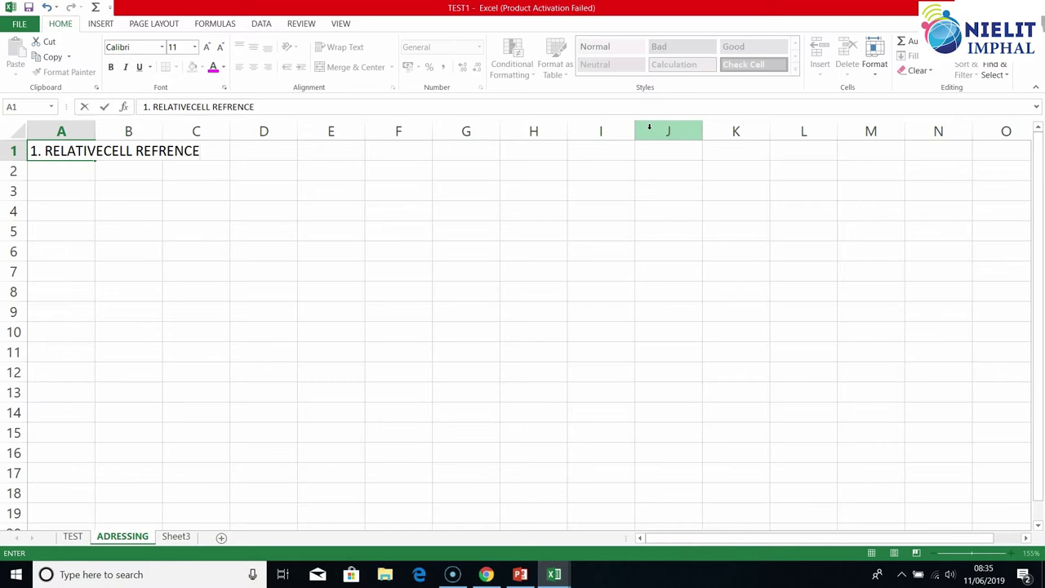
key(Return)
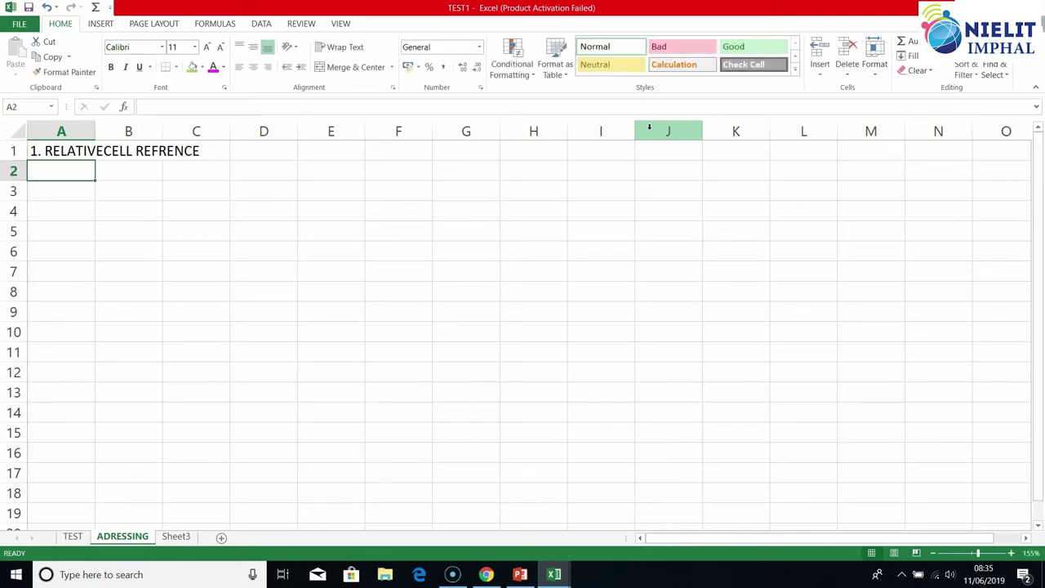
Enter "2. ABSOLUTE CELL REFRENCE" in cell A2 and "3. MIX CELL REFRENCE" in cell A3
text(2. ABSOLUTE CEL)
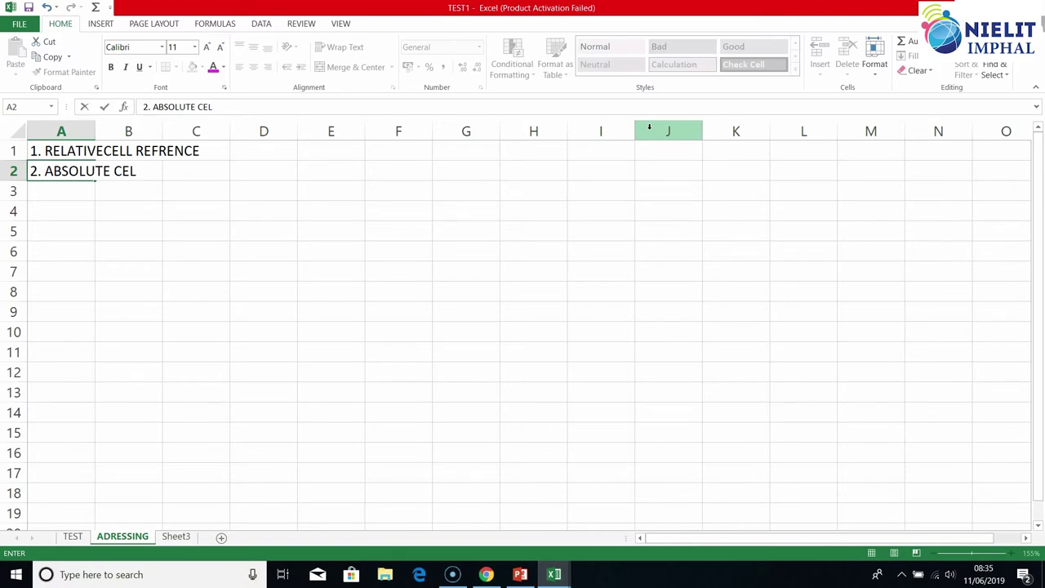
text(L REFRENCE)
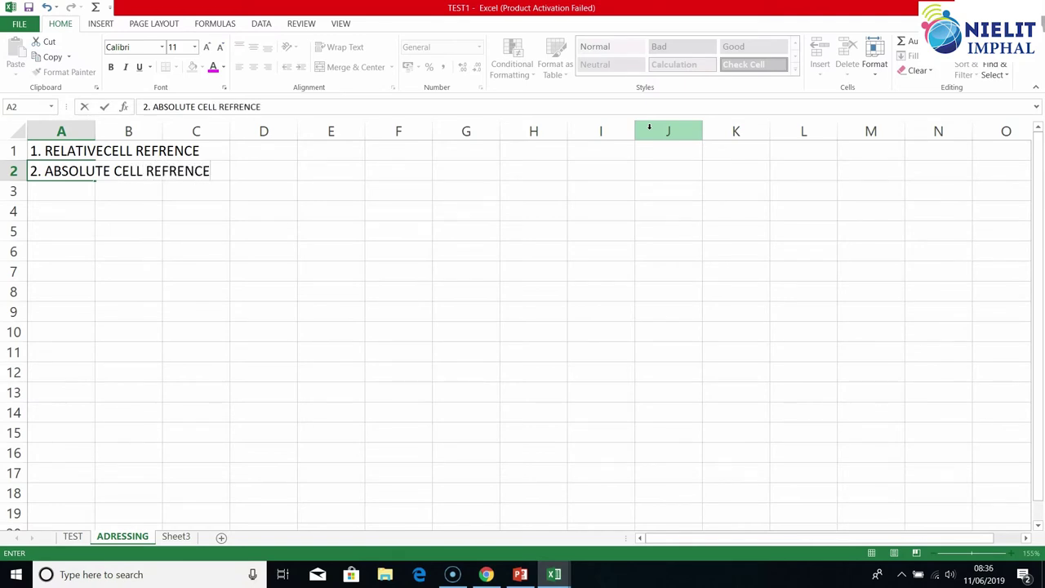
key(Return)
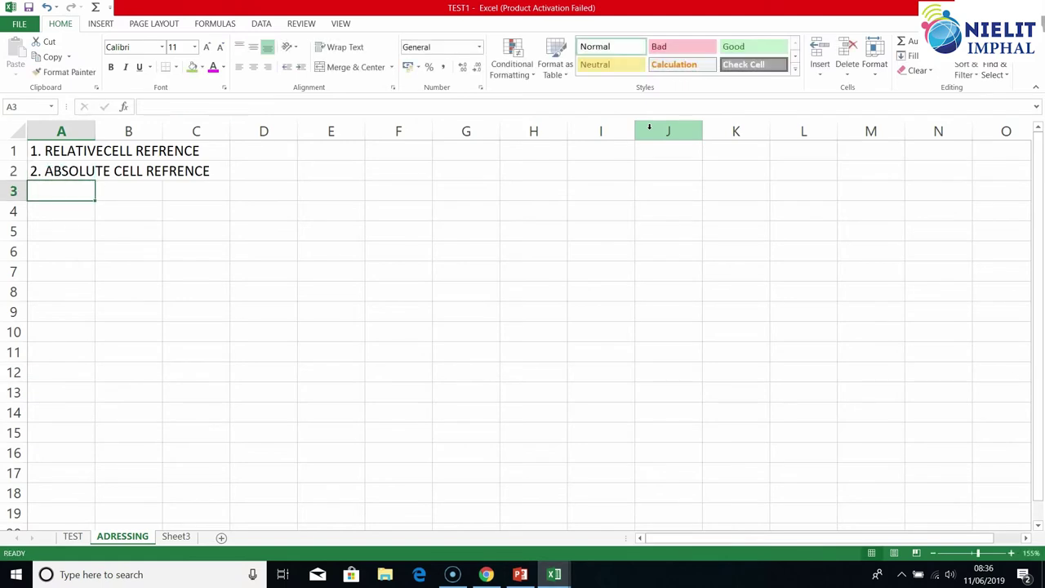
text(3. MIX CELL REFRENCE)
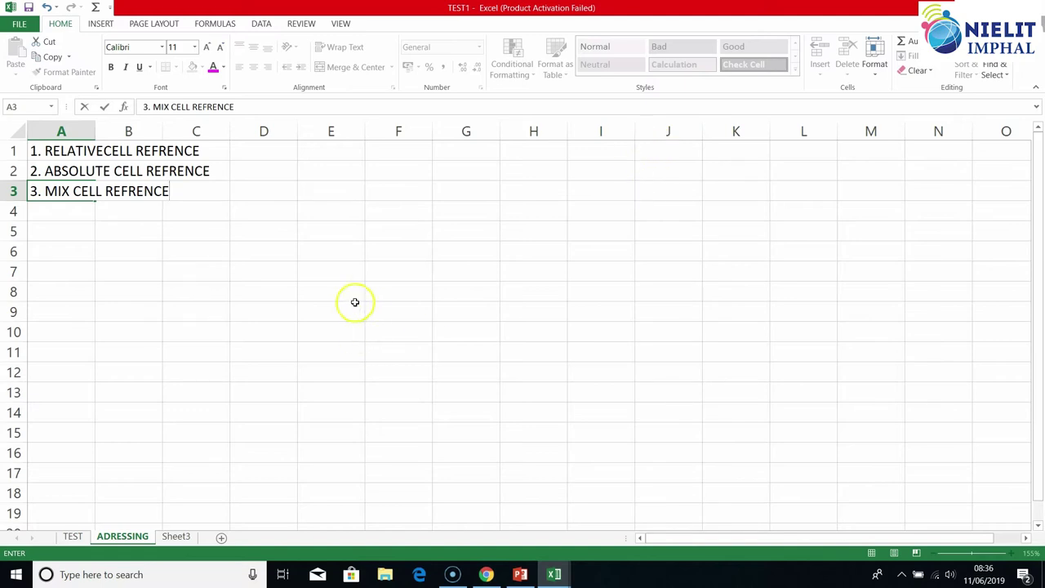
click(216, 269)
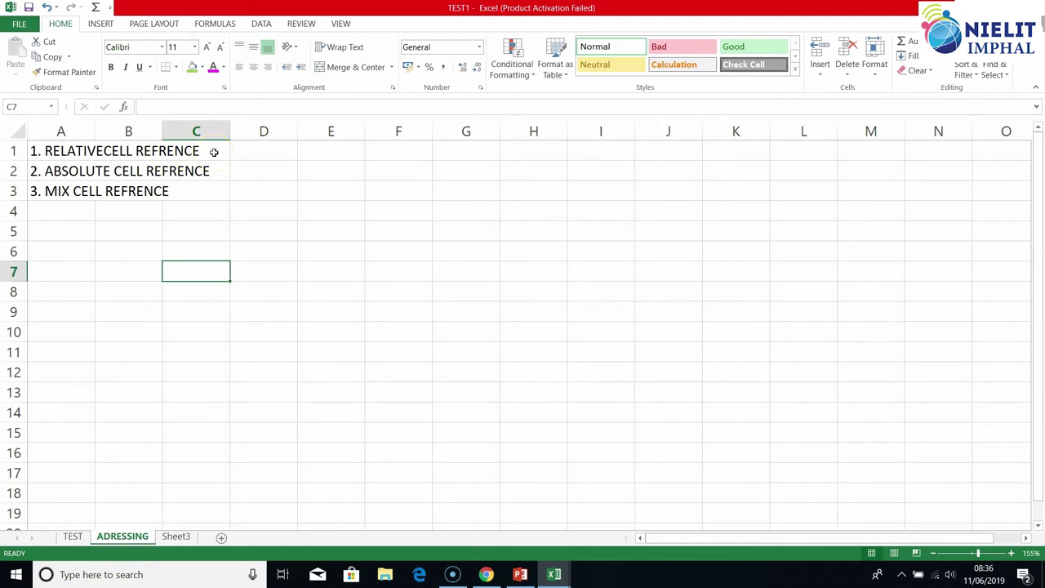
Copy the relative reference heading from A1 to A6, and enter 2 in A7 and 6 in B7 beneath it
click(39, 151)
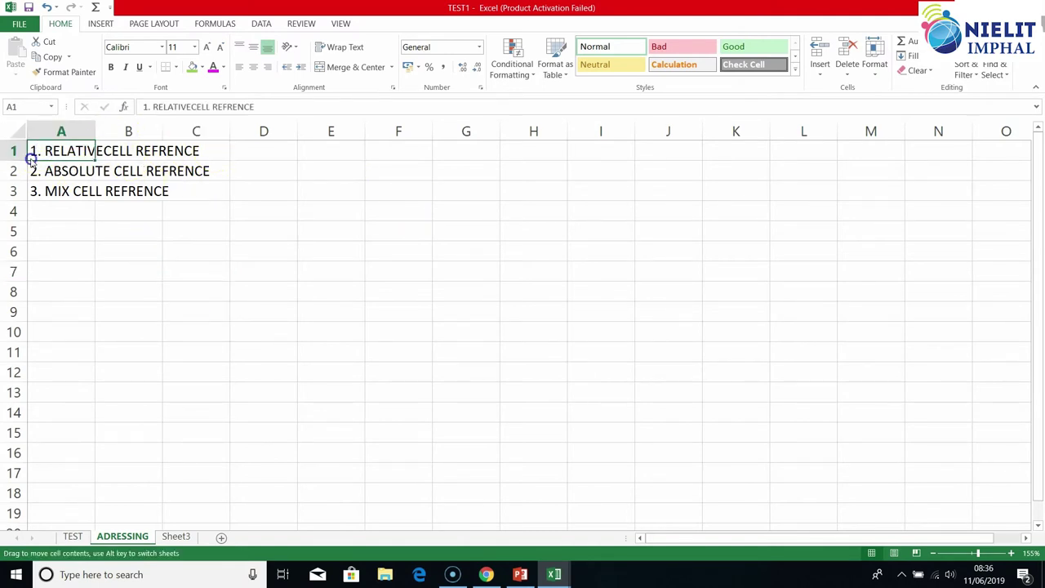
drag(31, 159, 38, 247)
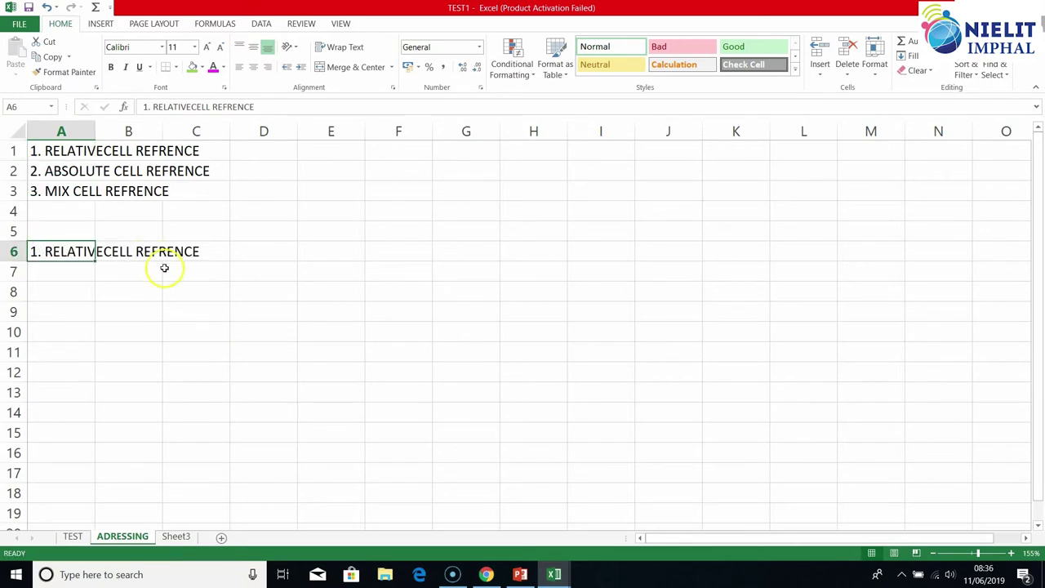
click(76, 275)
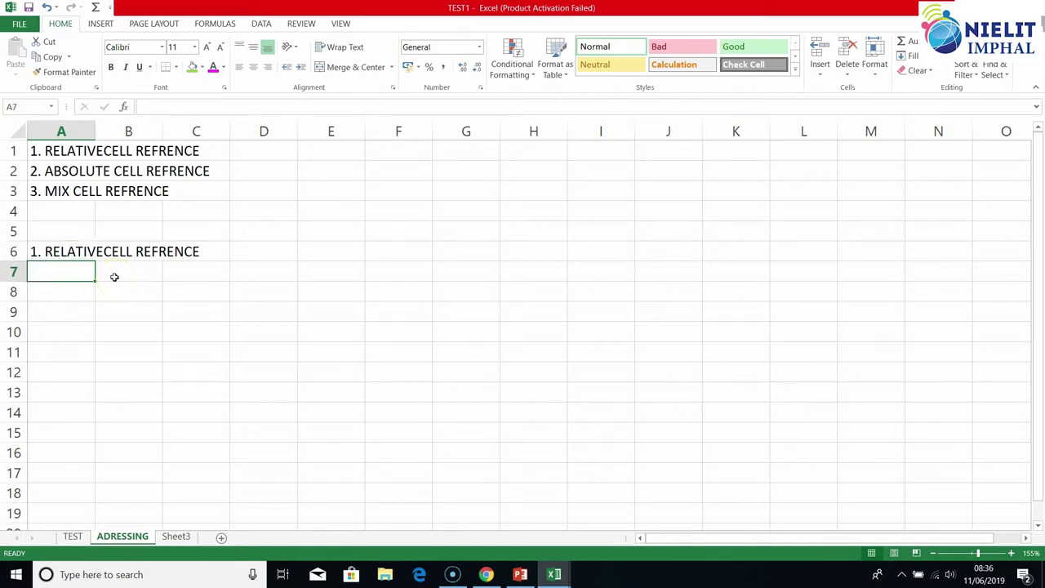
text(2)
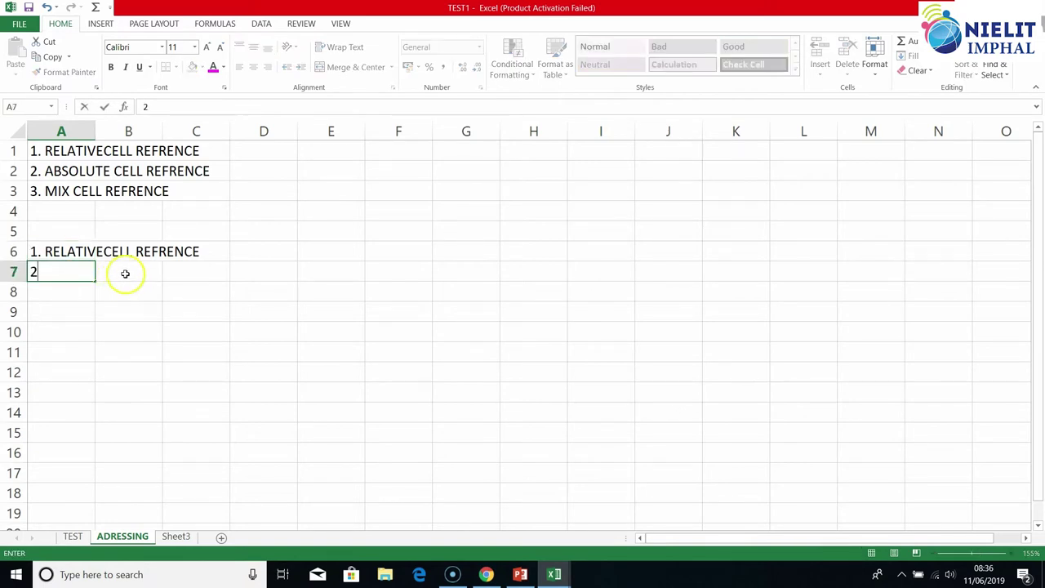
click(124, 273)
text(6)
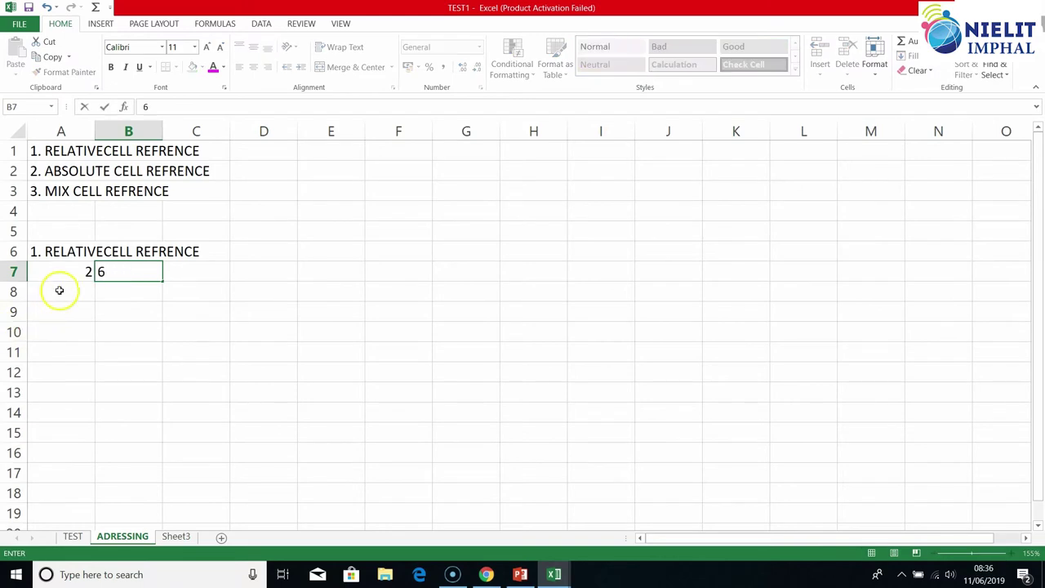
Enter the numbers 5, 7 and 8 in cells A8 to A10
click(59, 291)
text(5)
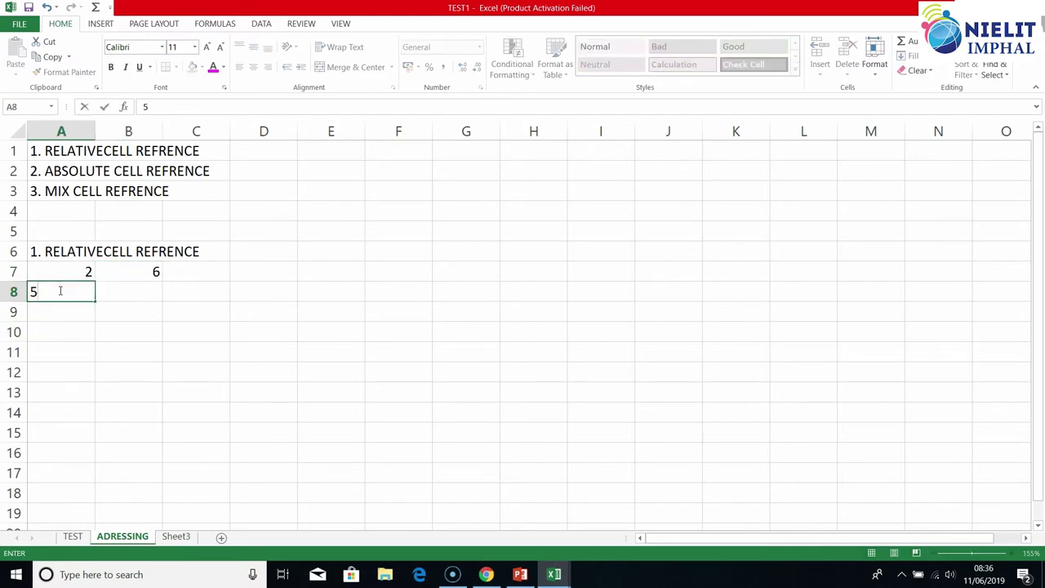
key(Return)
text(7)
key(Return)
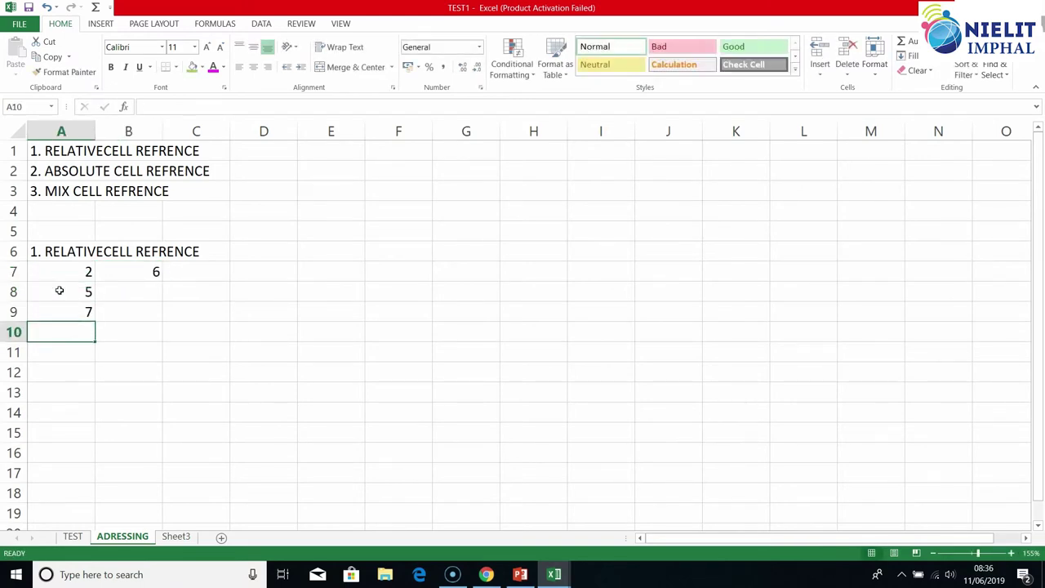
text(8)
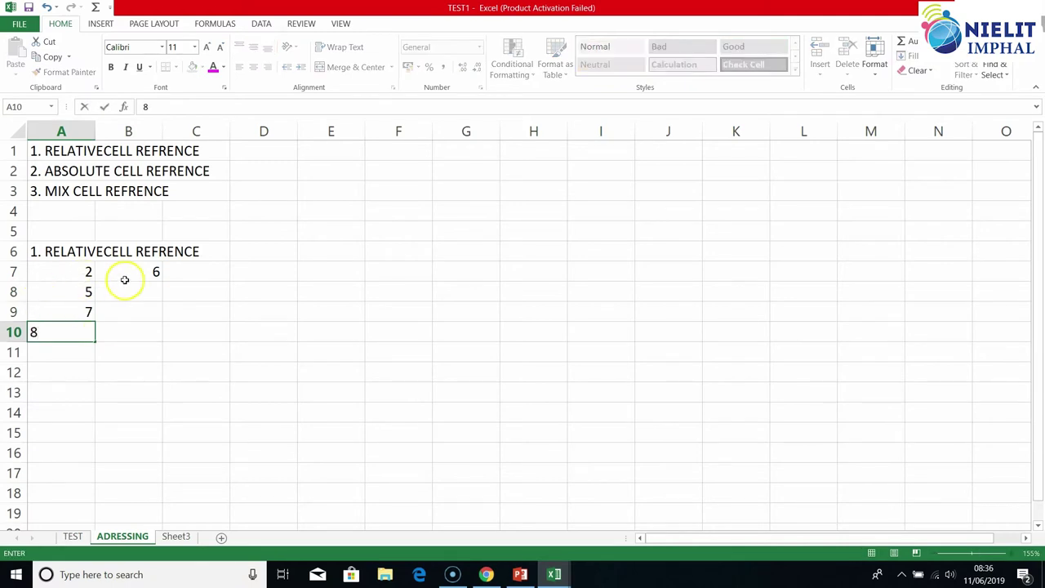
Enter the numbers 3, 6 and 9 in cells B8 to B10
click(122, 293)
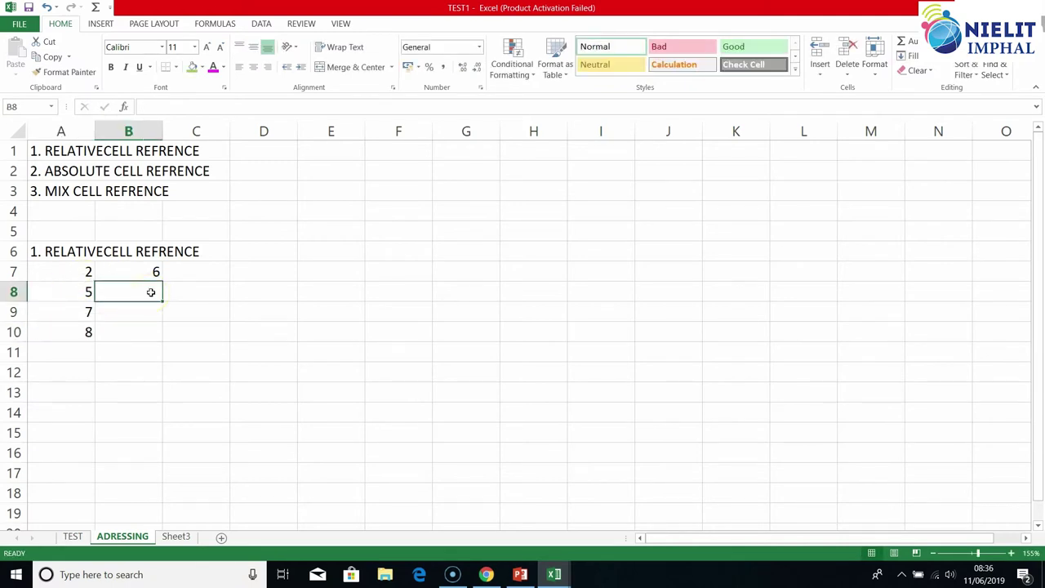
text(3)
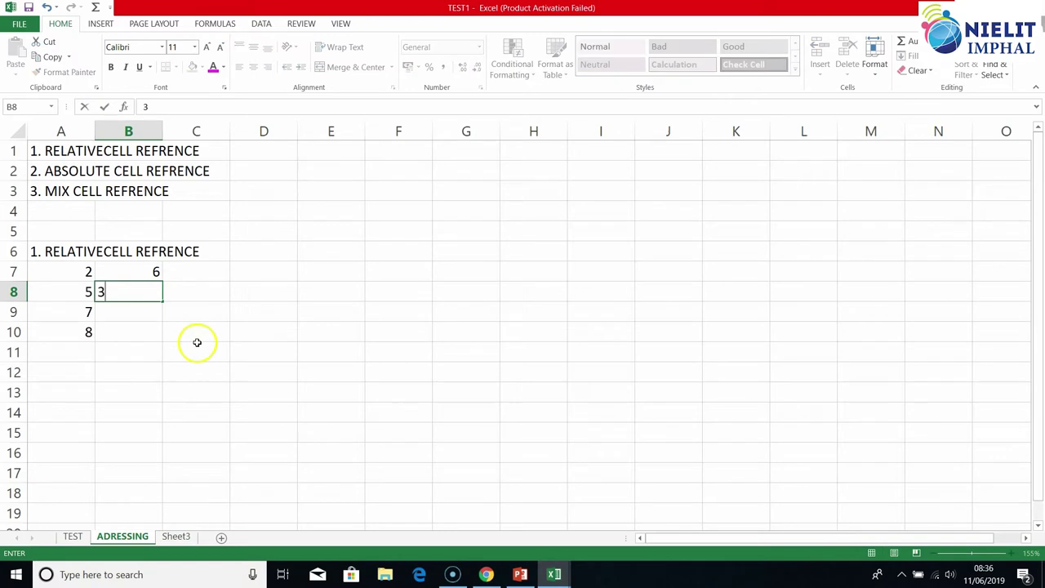
click(149, 316)
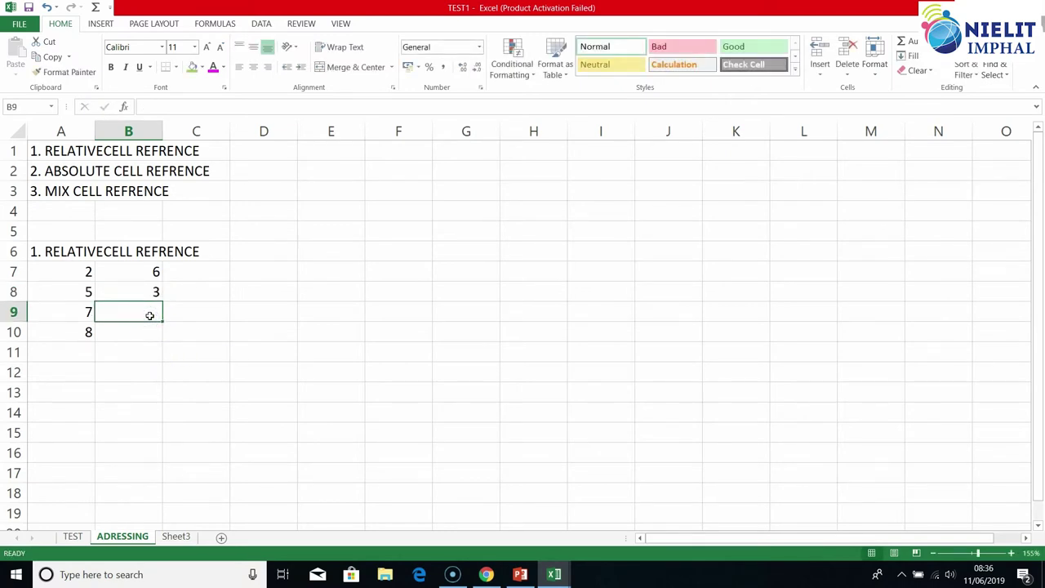
text(6)
click(138, 332)
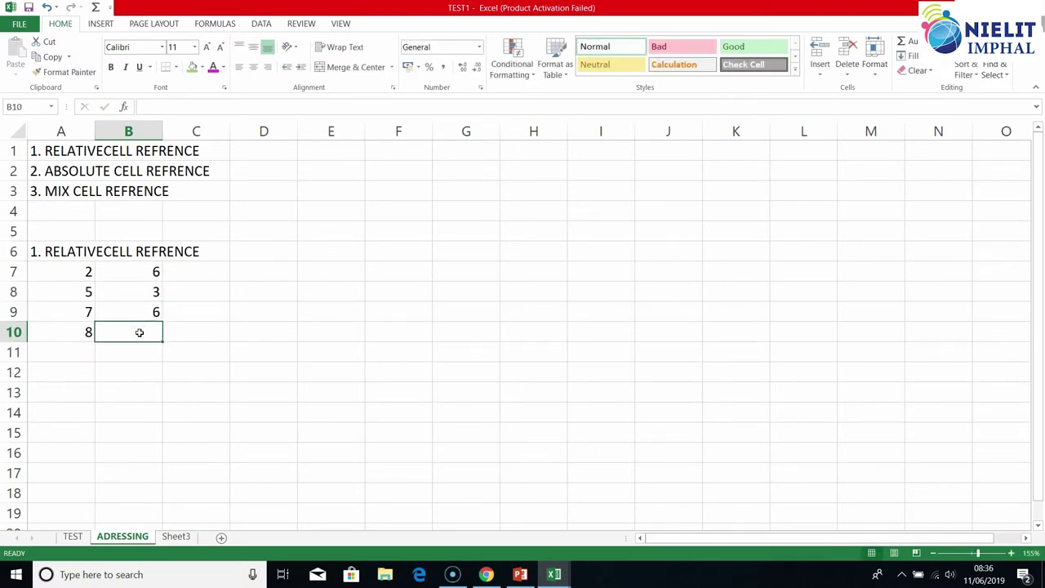
text(9)
click(169, 374)
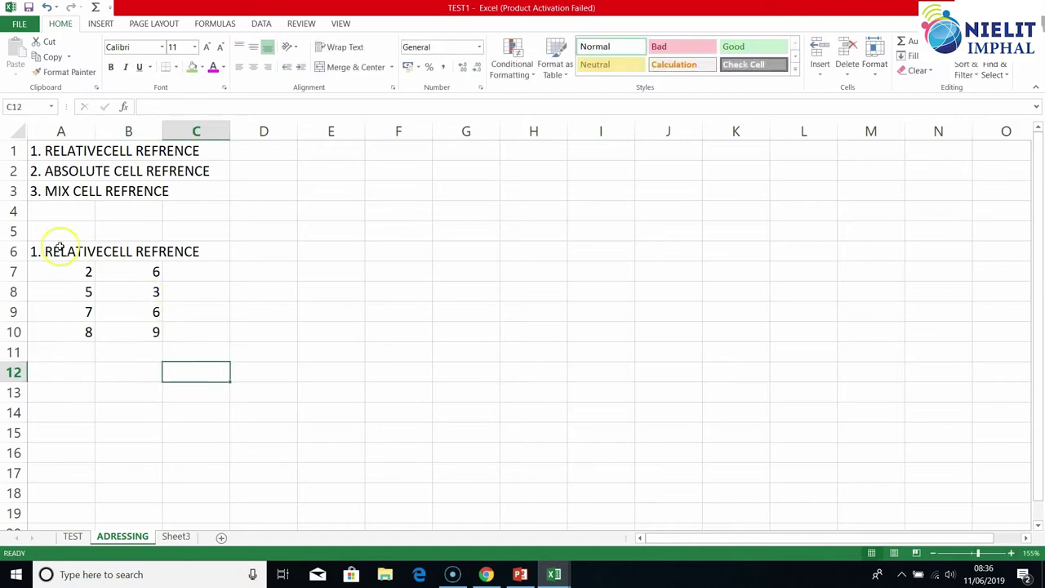
Move the block of numbers in A7:B10 down one row to A8:B11
drag(60, 270, 143, 333)
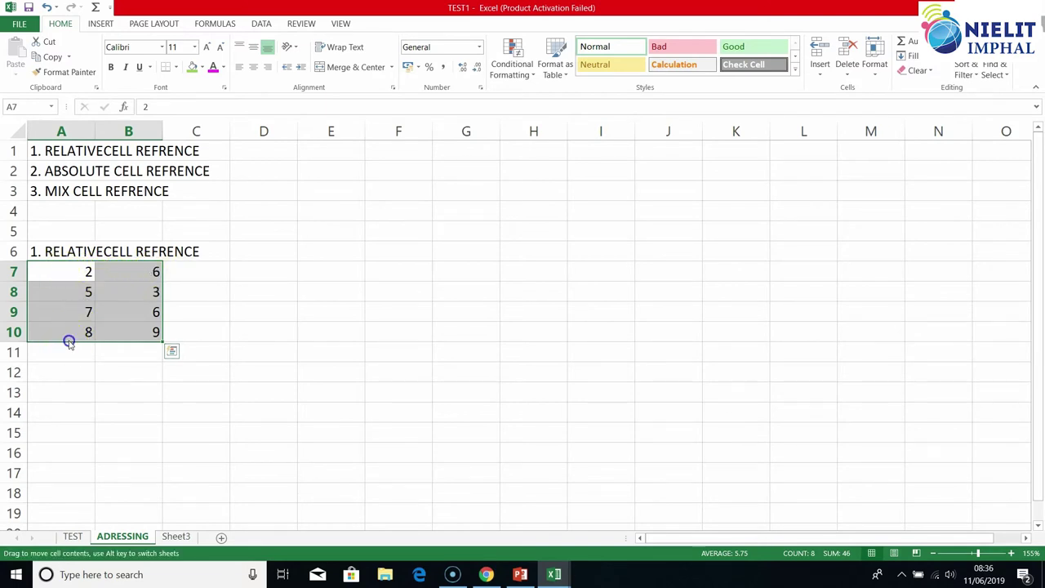
drag(69, 342, 70, 352)
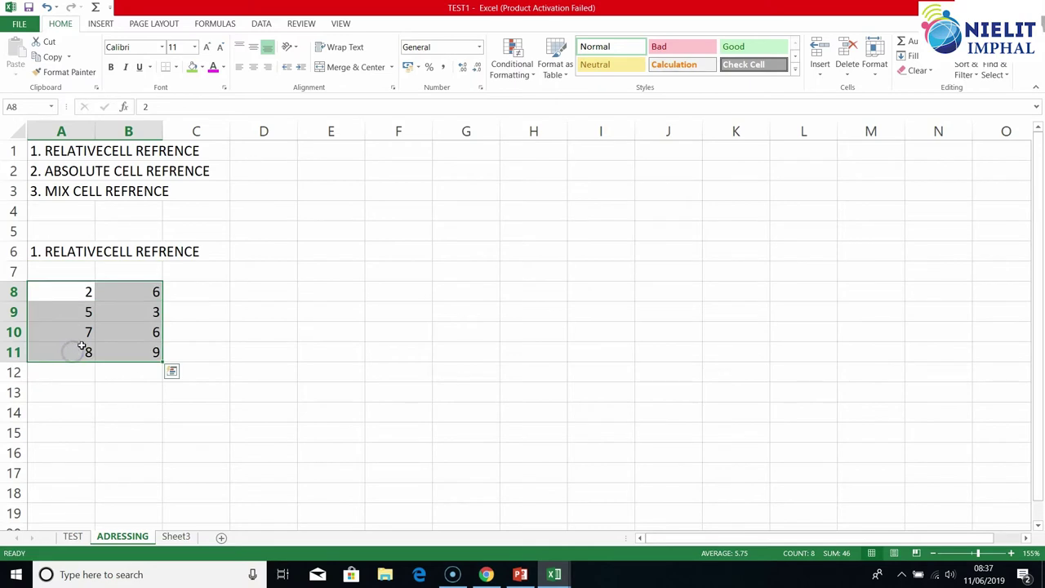
Enter the column headings X, Y and X+Y in cells A7, B7 and C7 above the numbers
click(82, 270)
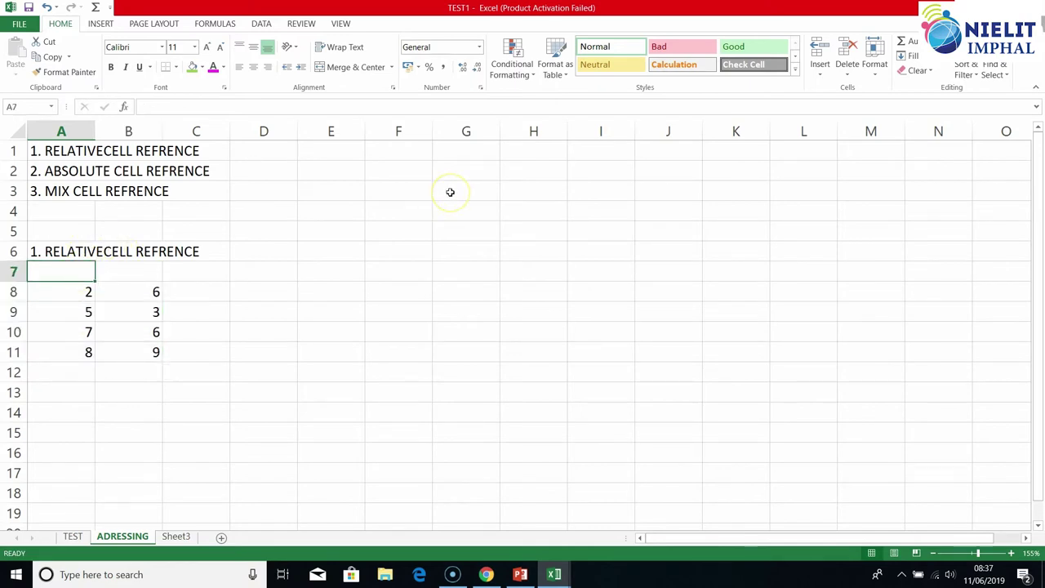
text(X)
click(151, 271)
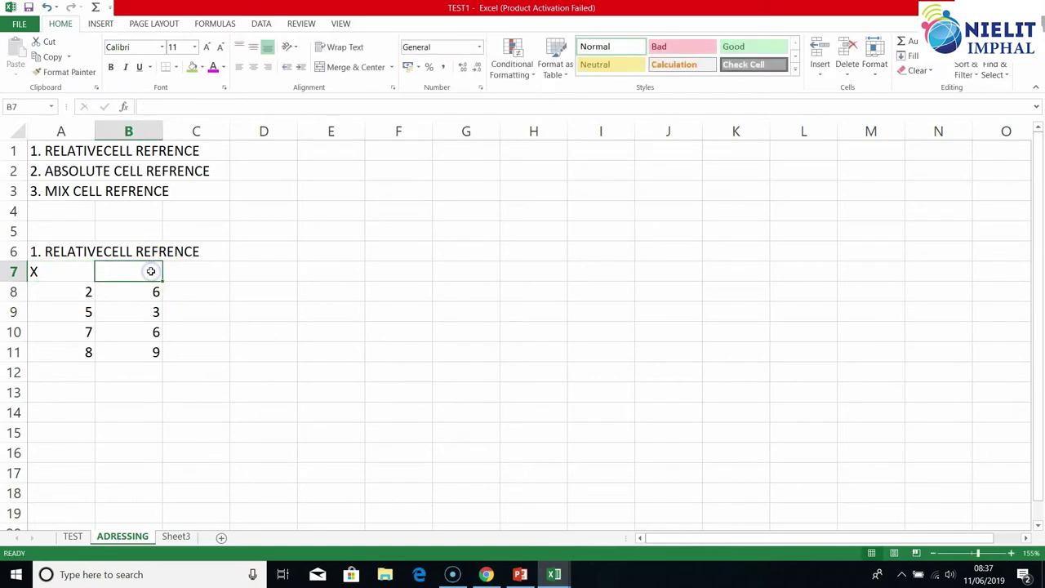
text(Y)
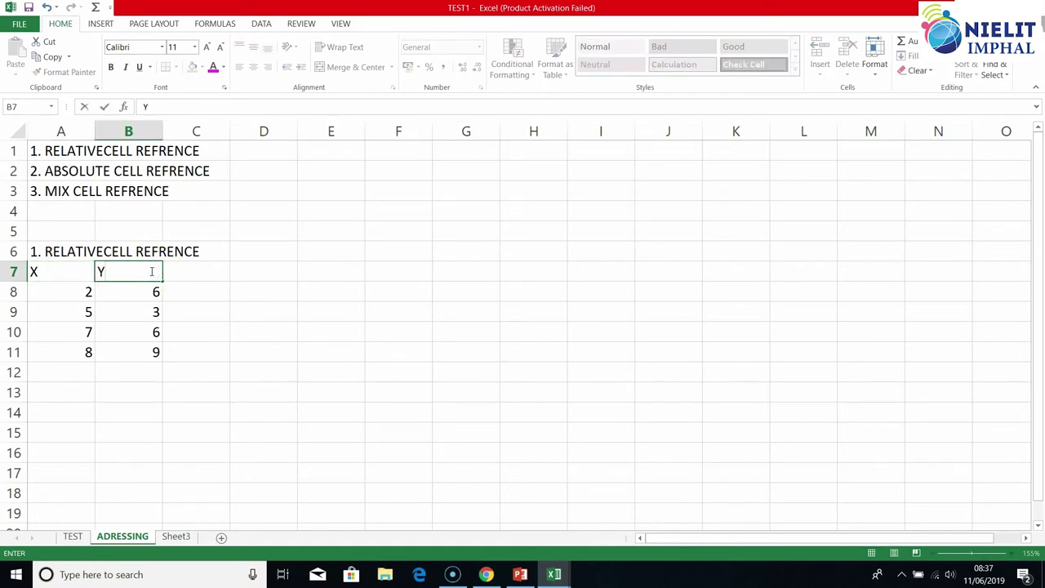
click(201, 272)
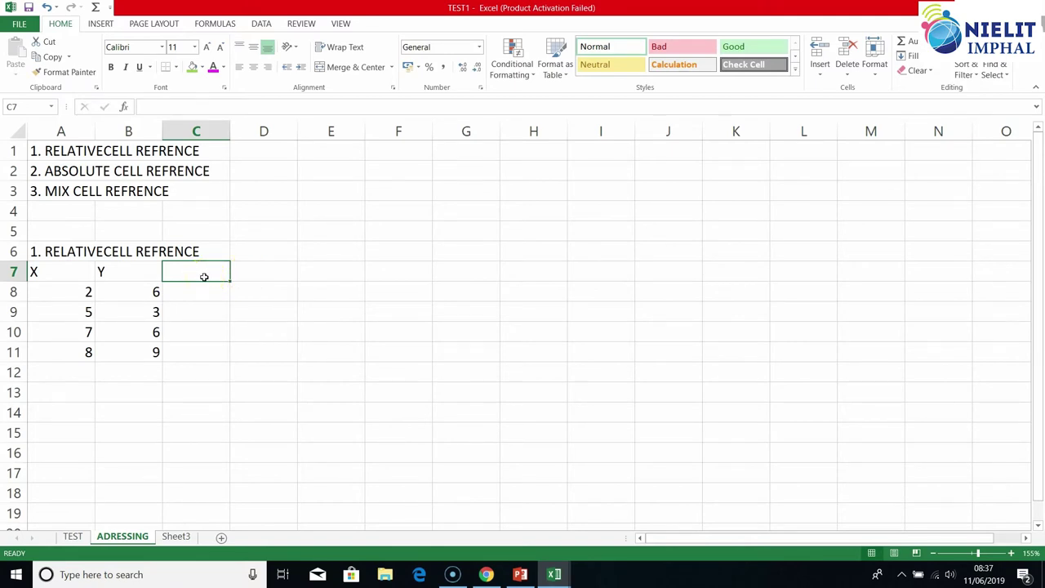
text(X)
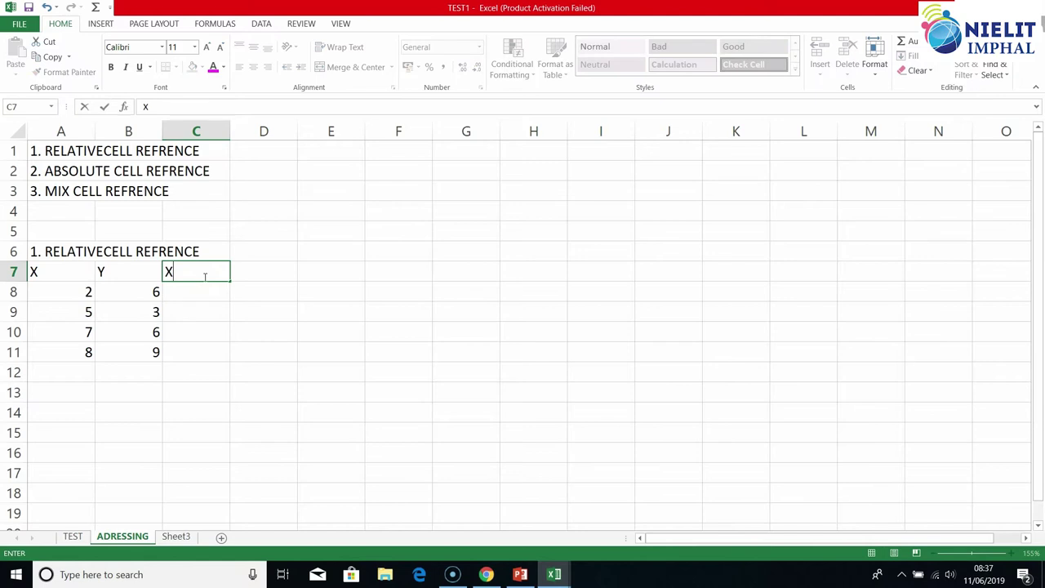
text(+Y)
Enter the formula =A8 in cell C8 under the X+Y heading
click(196, 291)
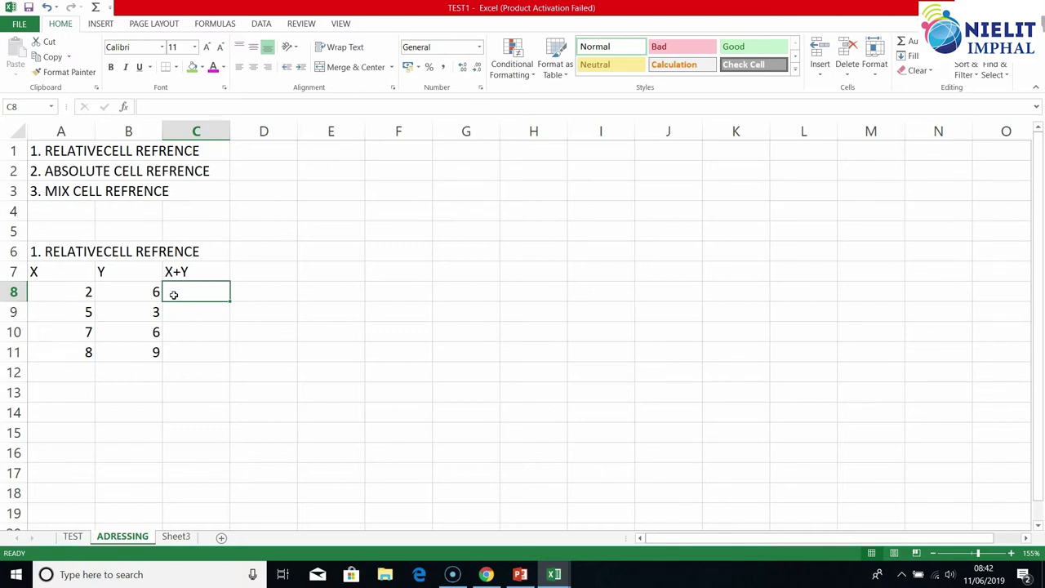
text(=)
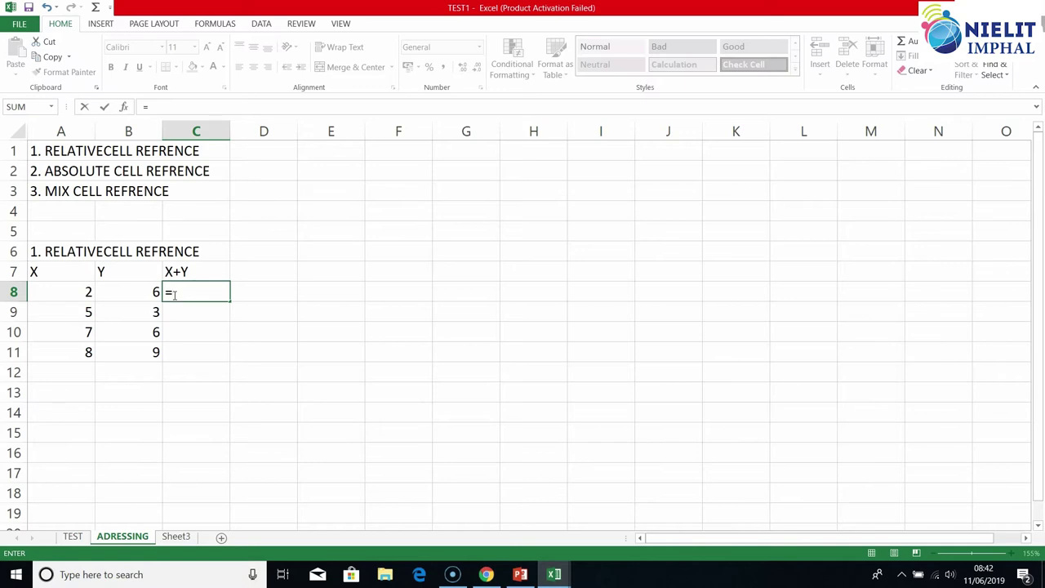
click(63, 292)
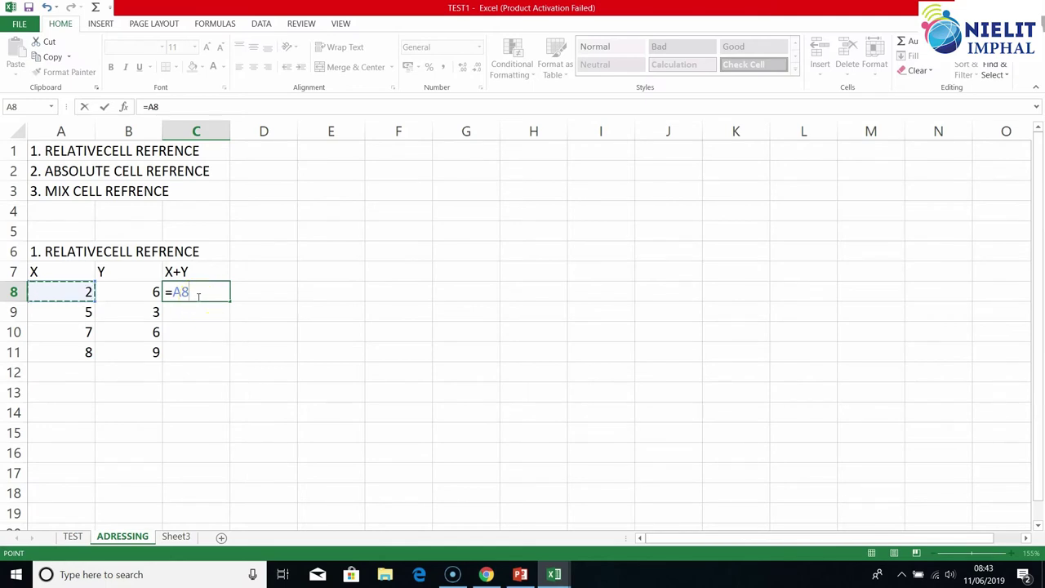
click(210, 293)
key(Return)
key(Down)
key(Down)
key(Down)
key(Down)
key(Down)
text(=)
click(208, 293)
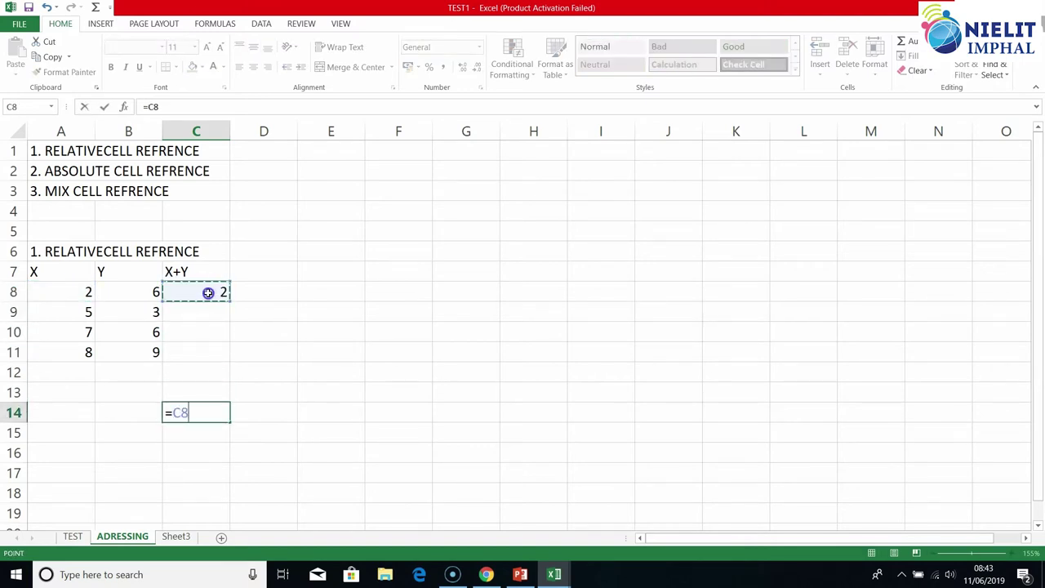
key(BackSpace)
key(BackSpace)
key(Escape)
Extend the formula in C8 to =A8+B8
click(213, 293)
double_click(212, 293)
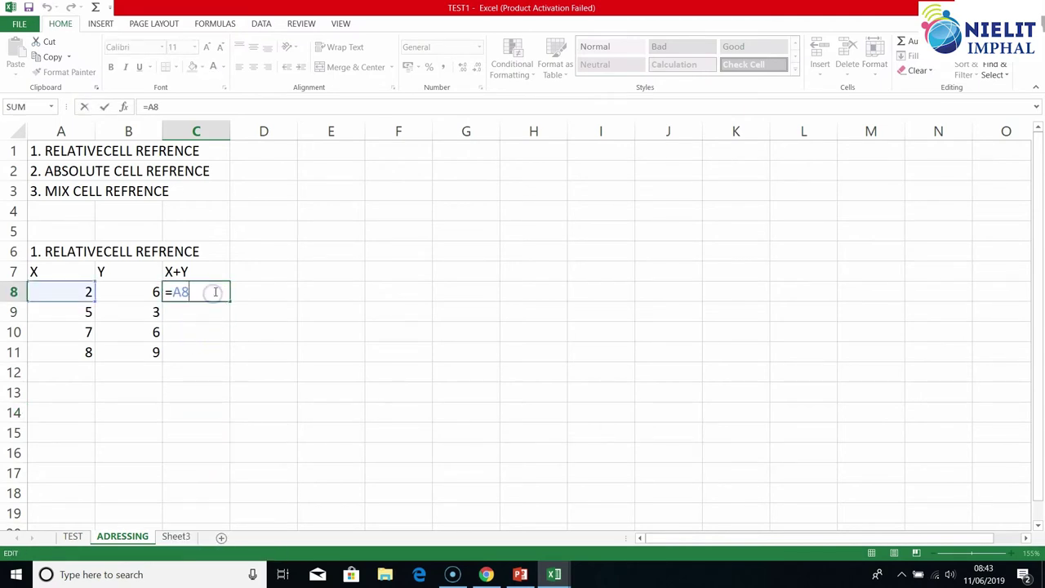
text(+)
click(135, 293)
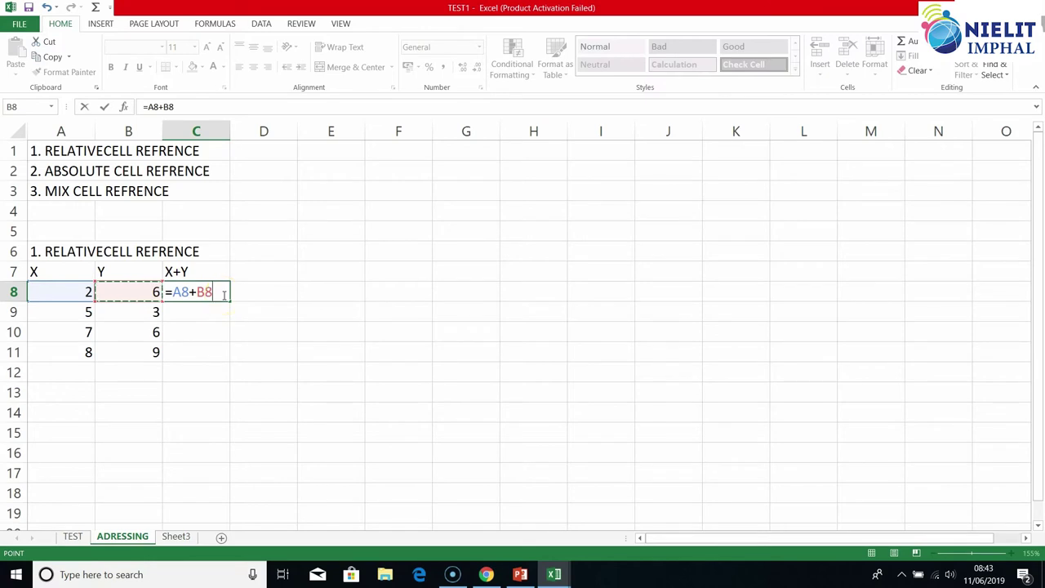
key(Return)
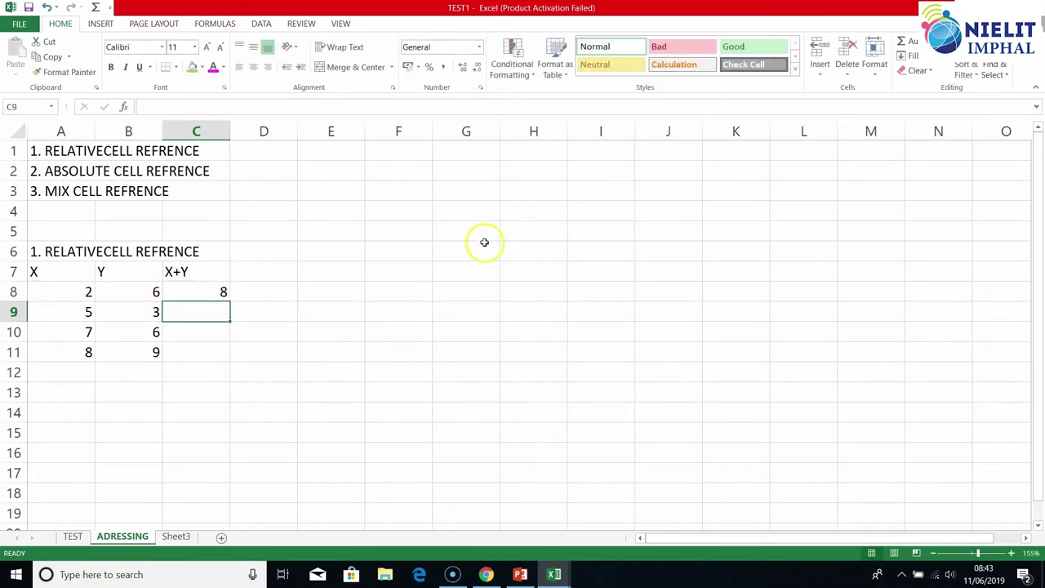
Fill the X+Y formula from C8 down to C11, and check the formula in each cell of C8:C11
click(209, 294)
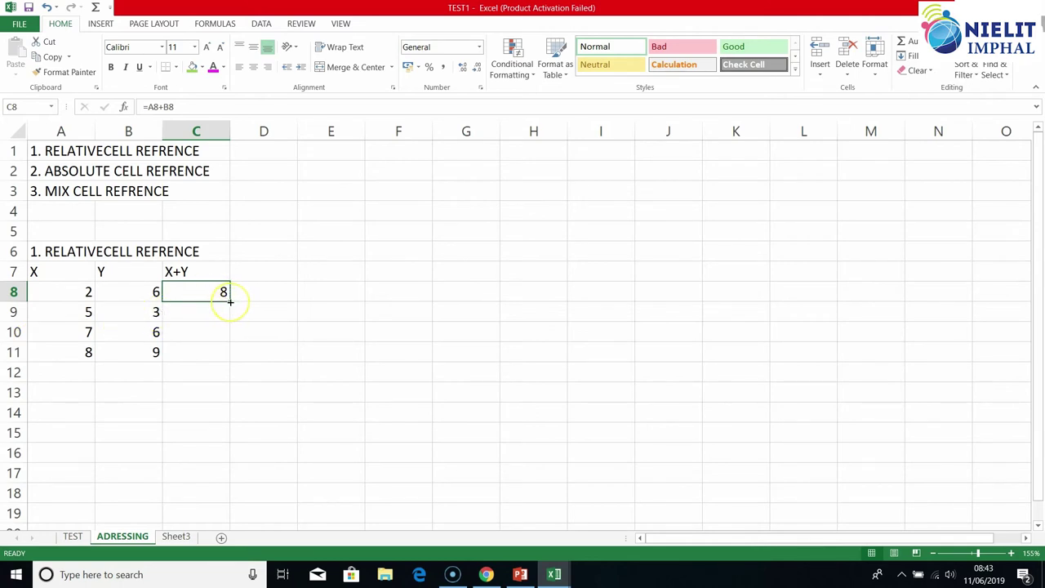
drag(229, 302, 229, 301)
click(204, 291)
drag(229, 303, 223, 338)
drag(222, 351, 221, 359)
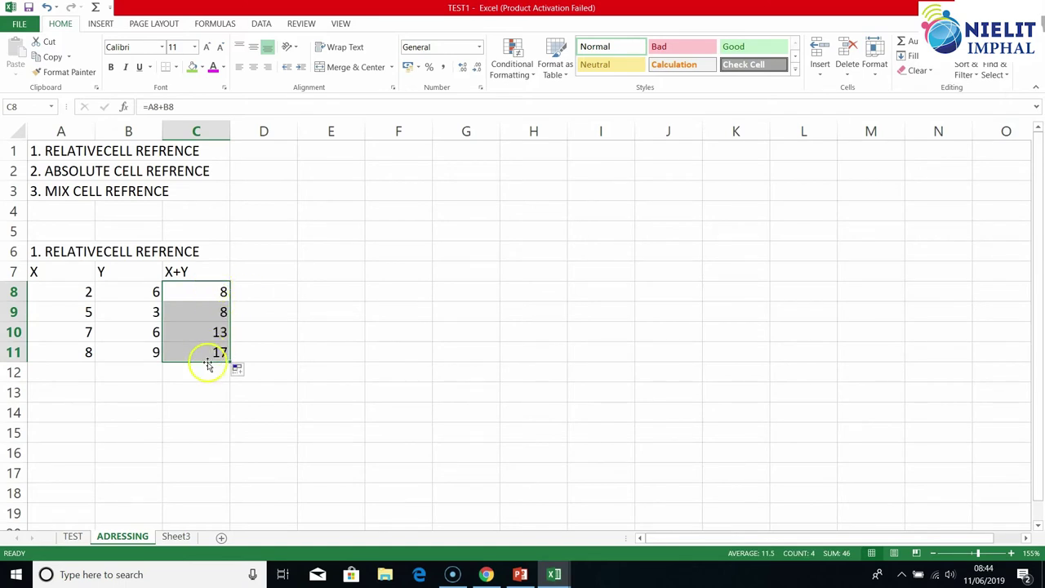
click(205, 290)
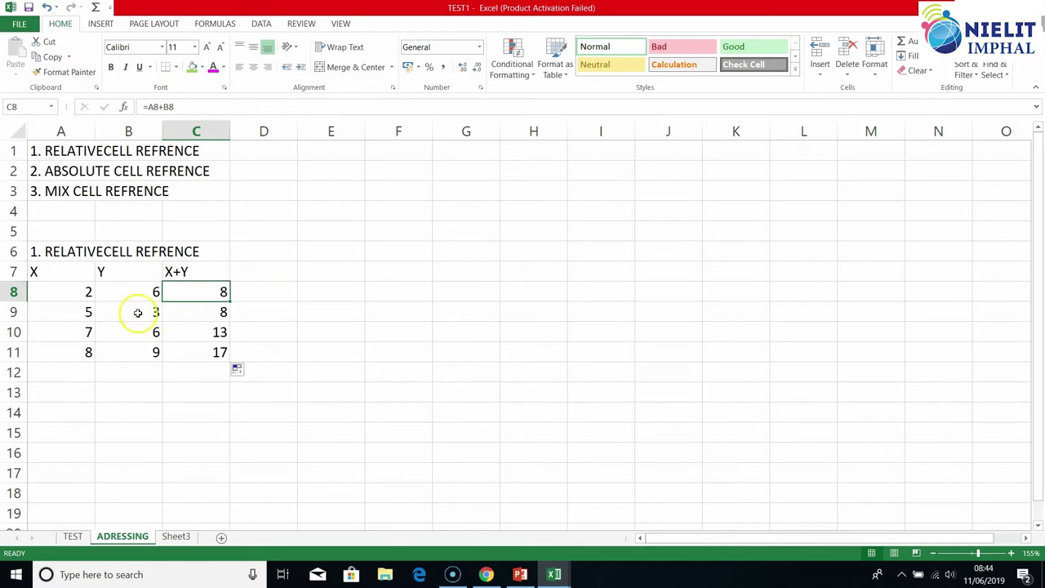
click(213, 314)
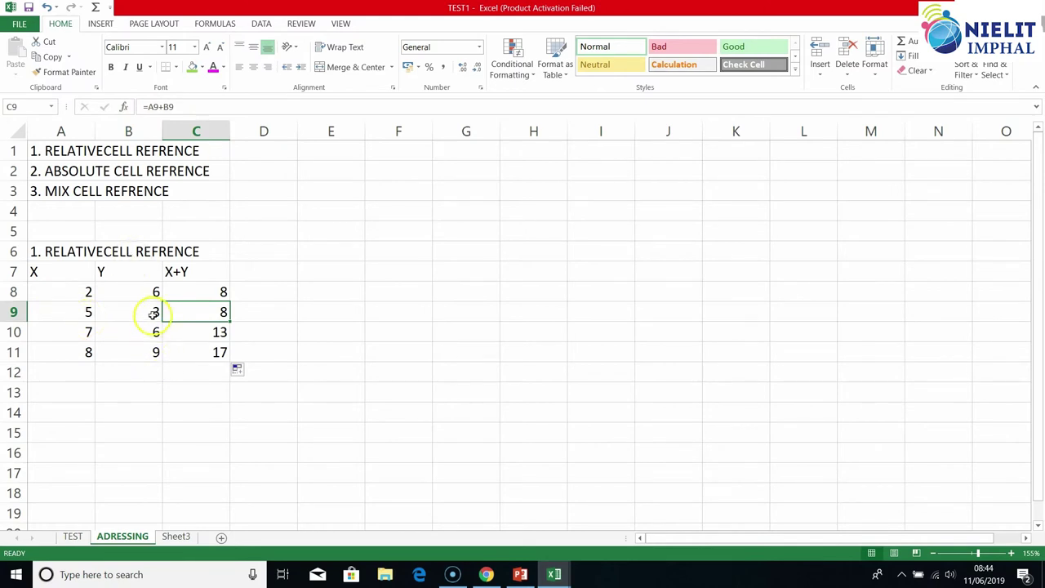
click(190, 334)
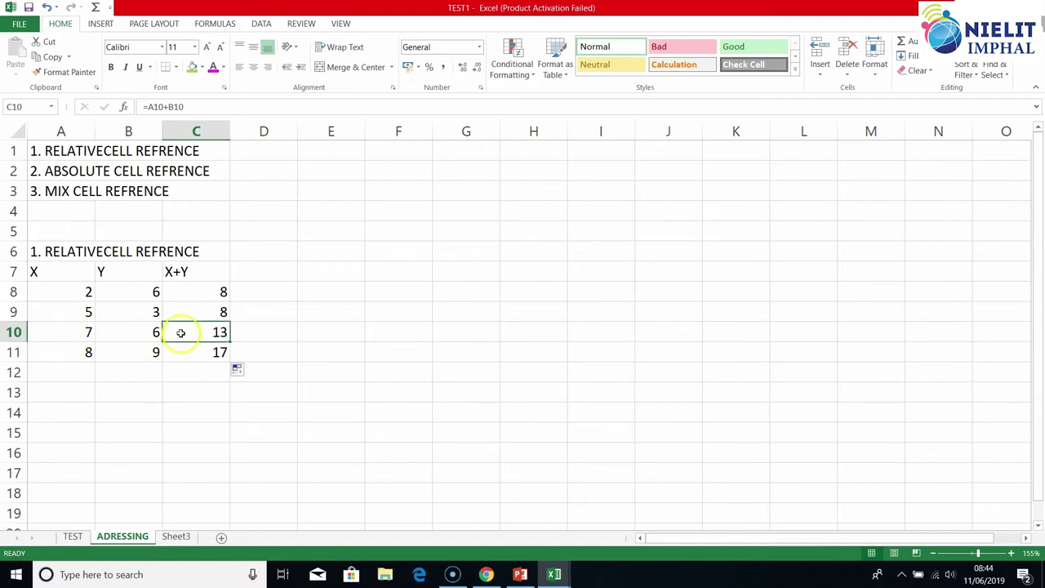
click(196, 357)
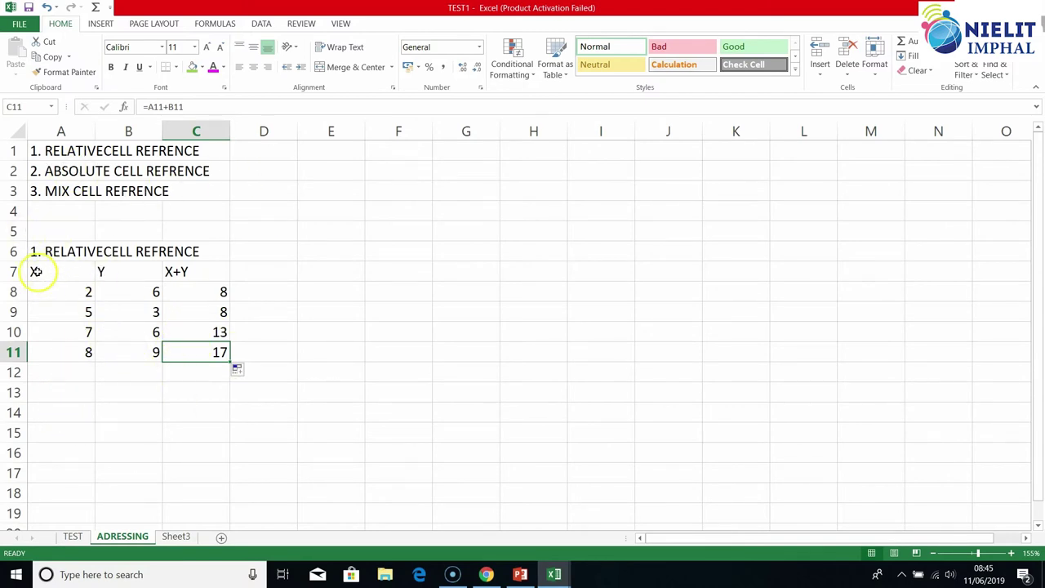
Copy the table in A7:C11 to A14:C18, and copy the absolute reference heading from A2 to A13
drag(36, 271, 180, 346)
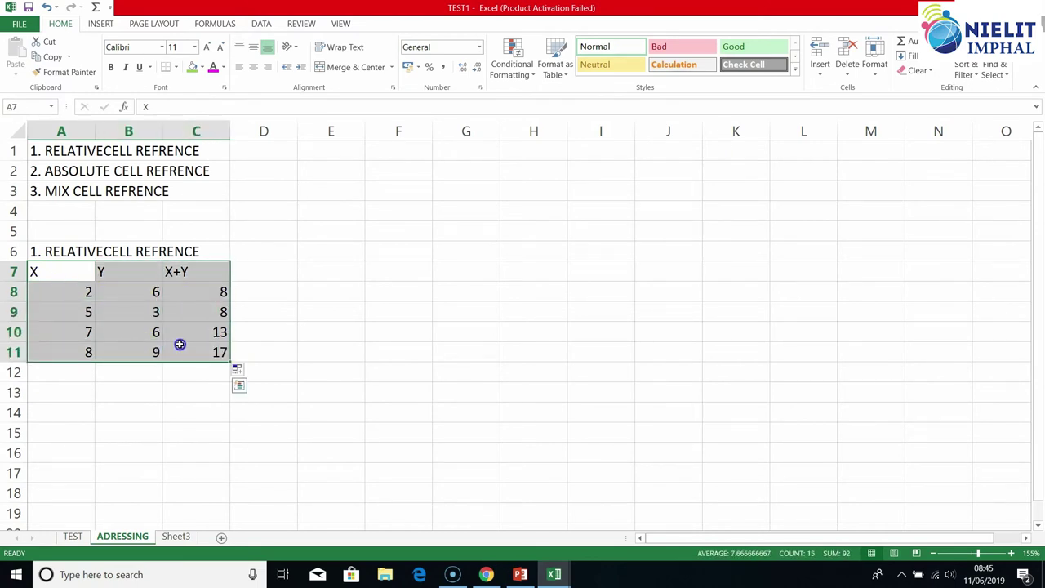
drag(165, 364, 143, 489)
click(81, 173)
click(35, 177)
drag(35, 179, 40, 393)
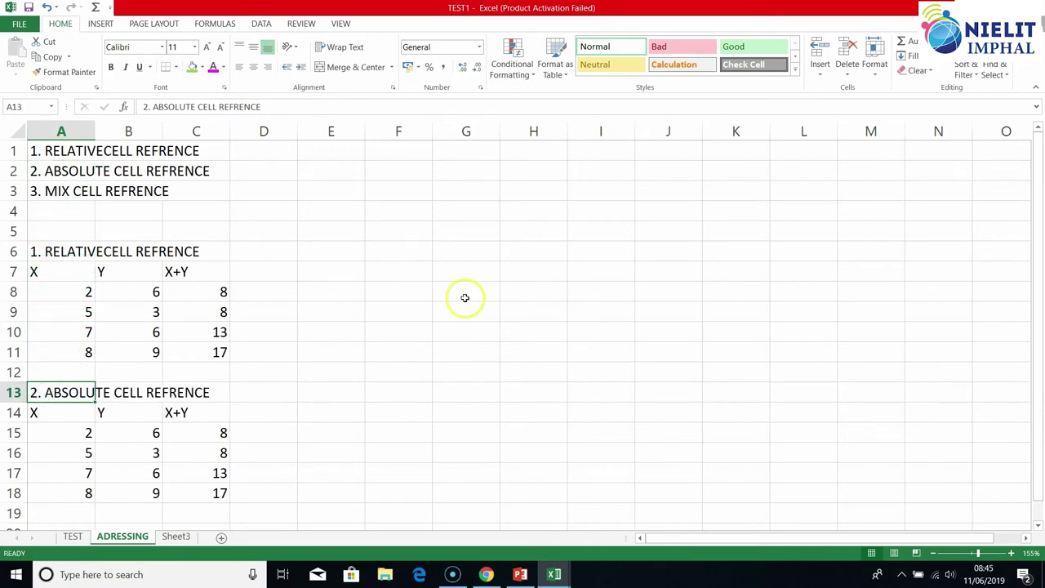
Clear the X+Y results in C15:C18 and the Y values in B15:B18 of the copied table
drag(208, 434, 211, 508)
key(Delete)
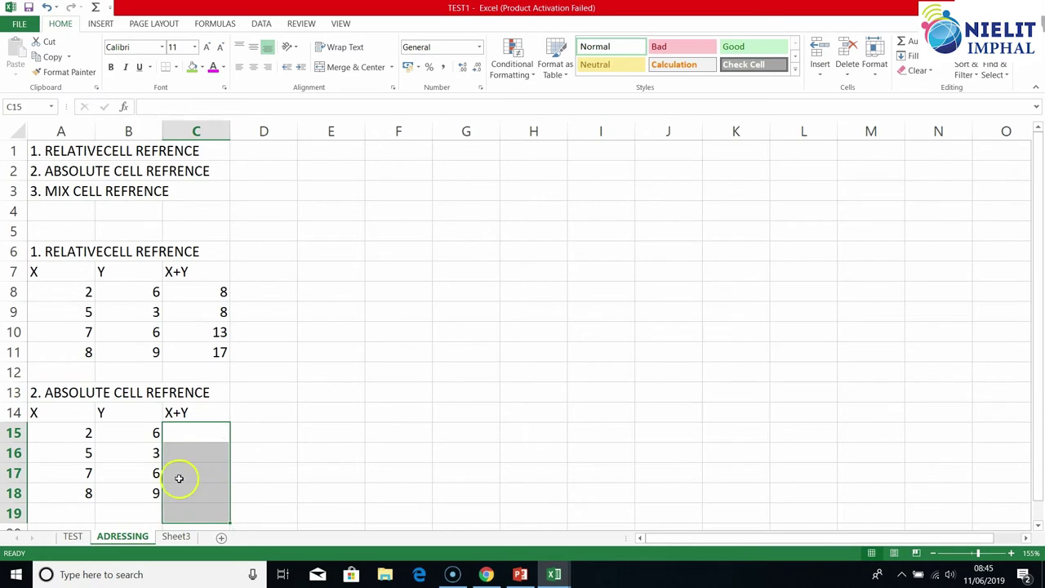
drag(143, 436, 142, 495)
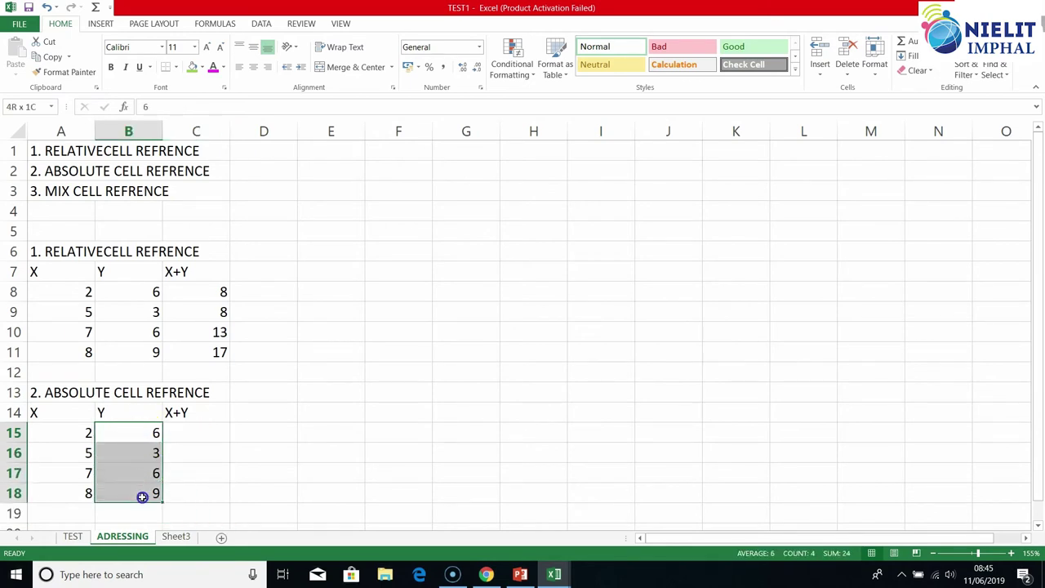
key(Delete)
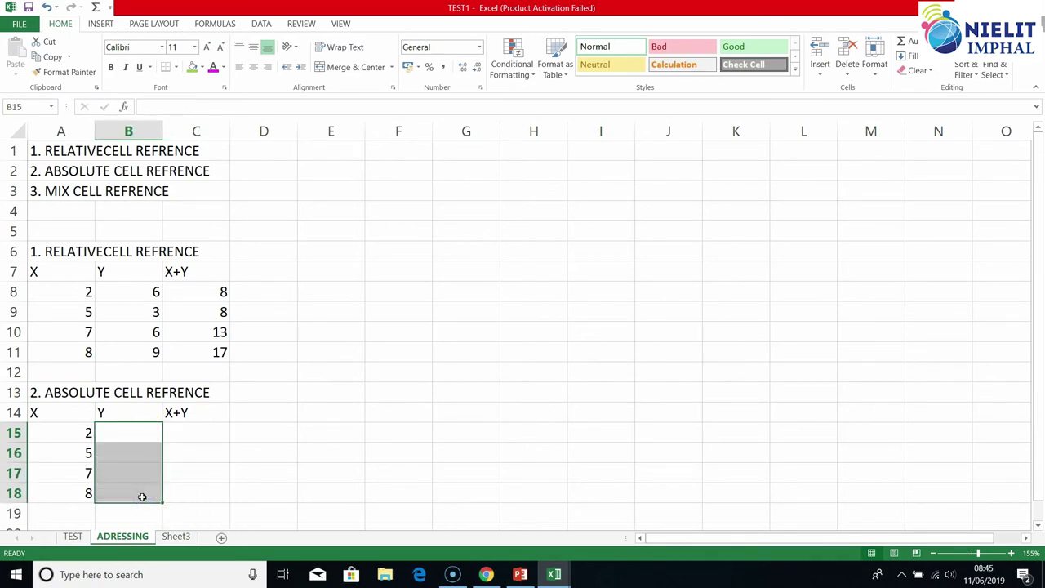
Enter 5 as the single Y value in cell B15
click(140, 430)
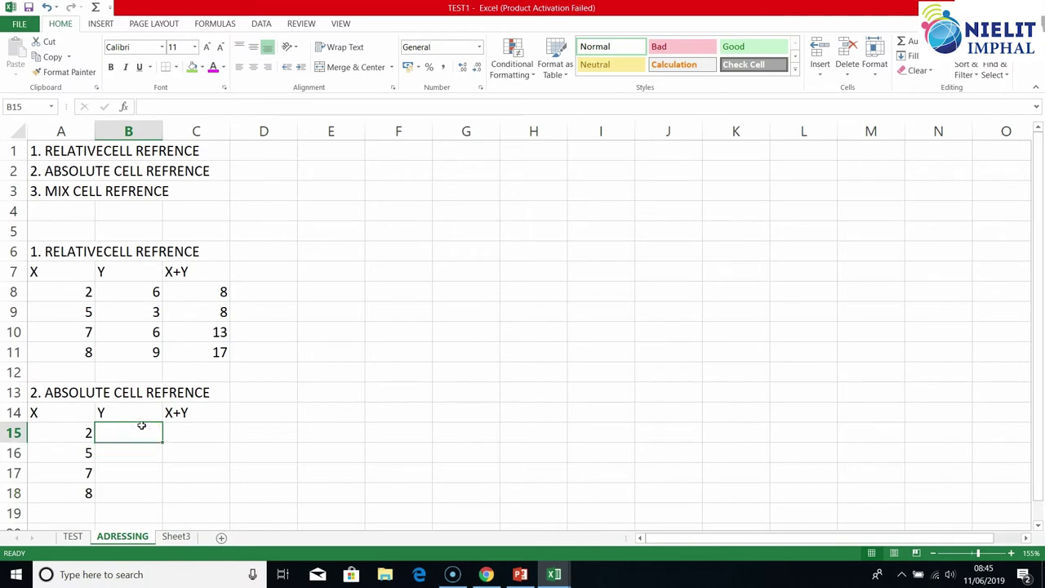
text(5)
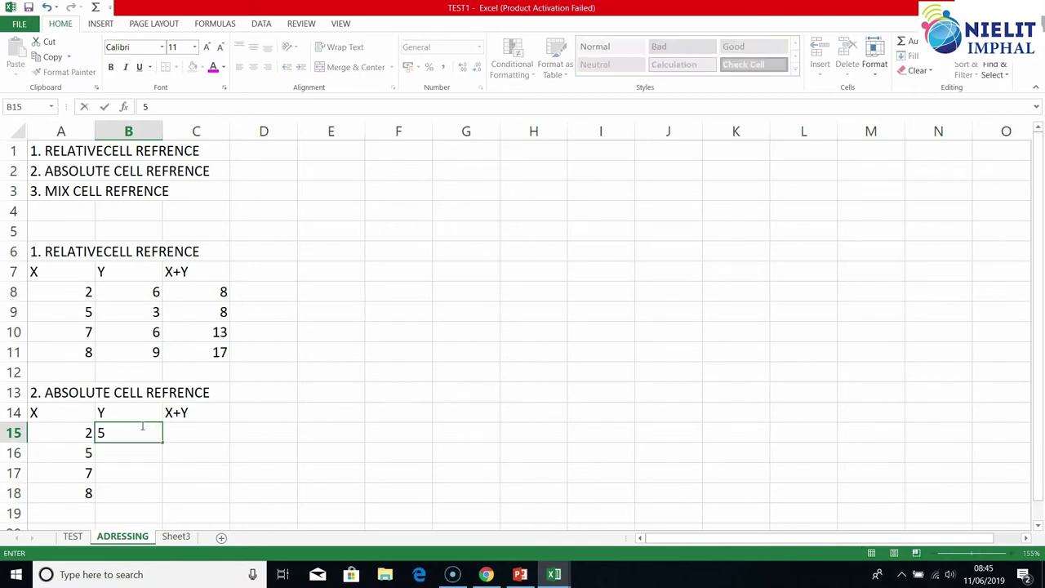
click(196, 441)
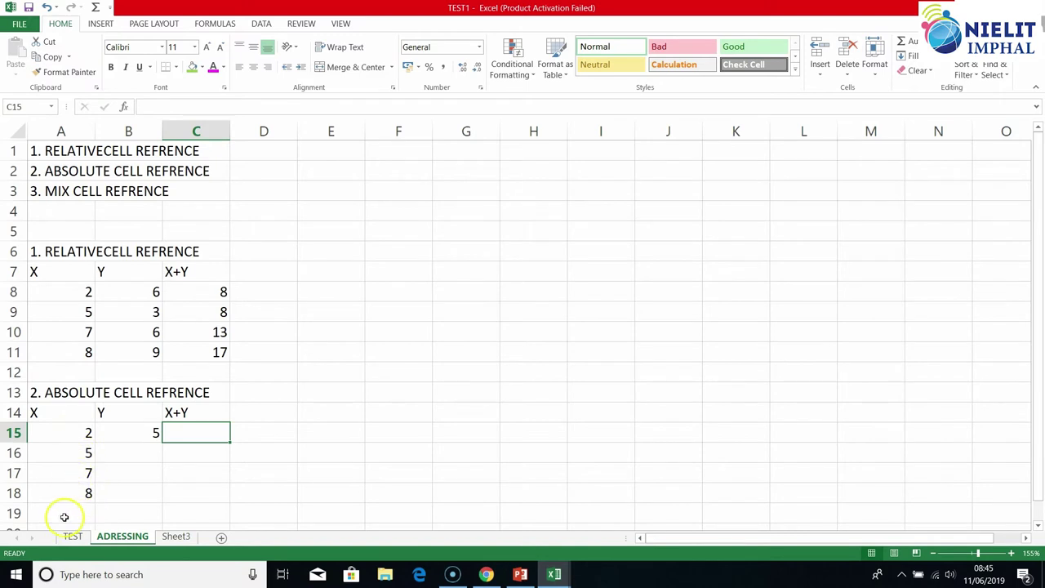
click(135, 433)
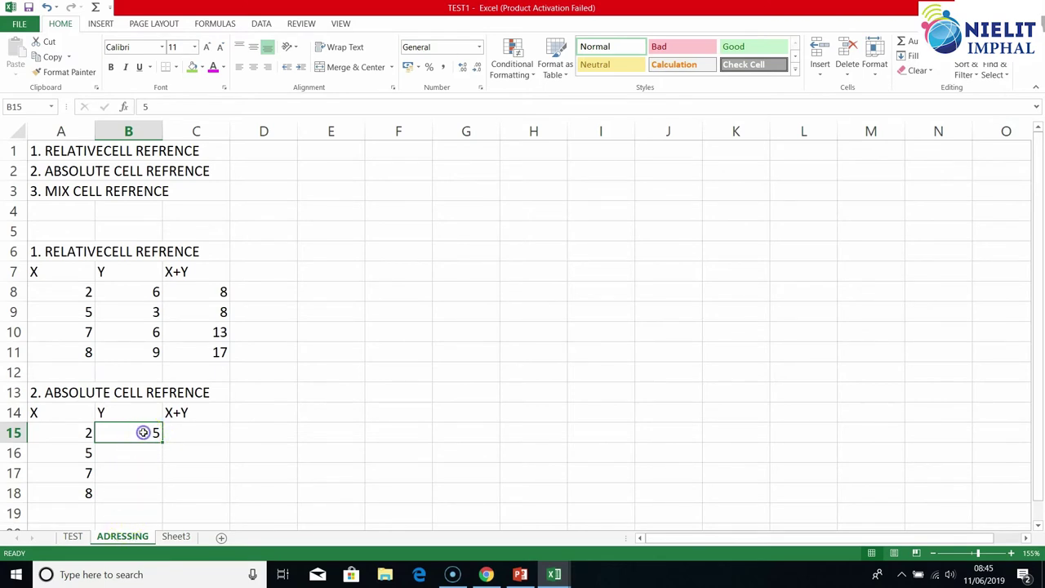
click(44, 433)
click(49, 455)
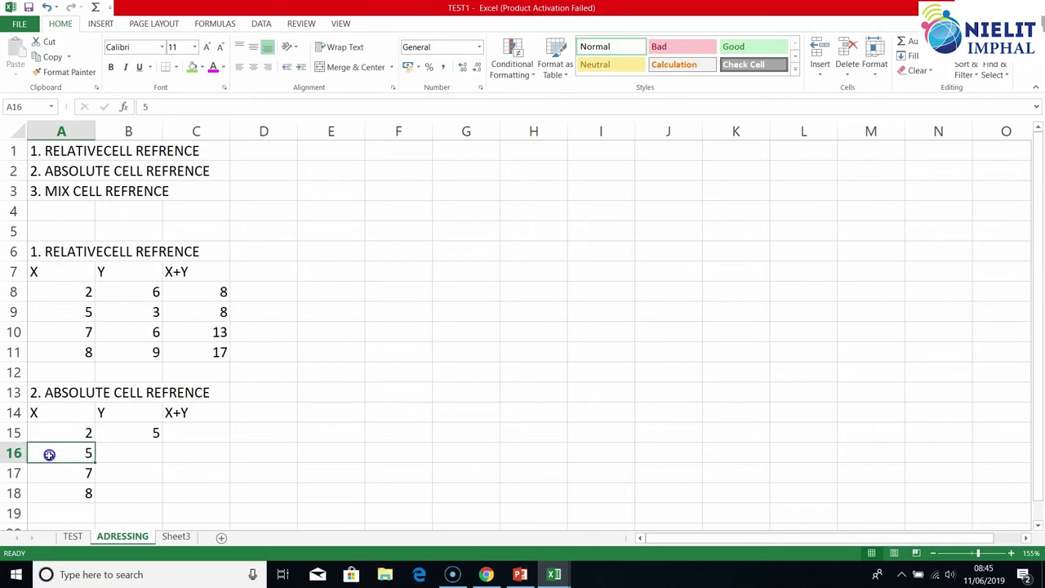
click(51, 474)
click(52, 496)
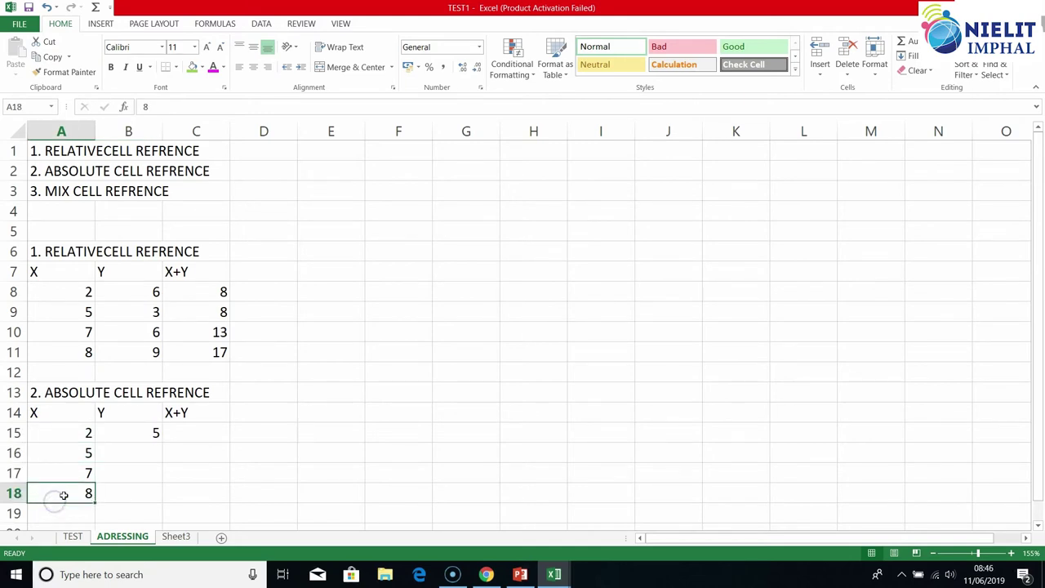
click(142, 434)
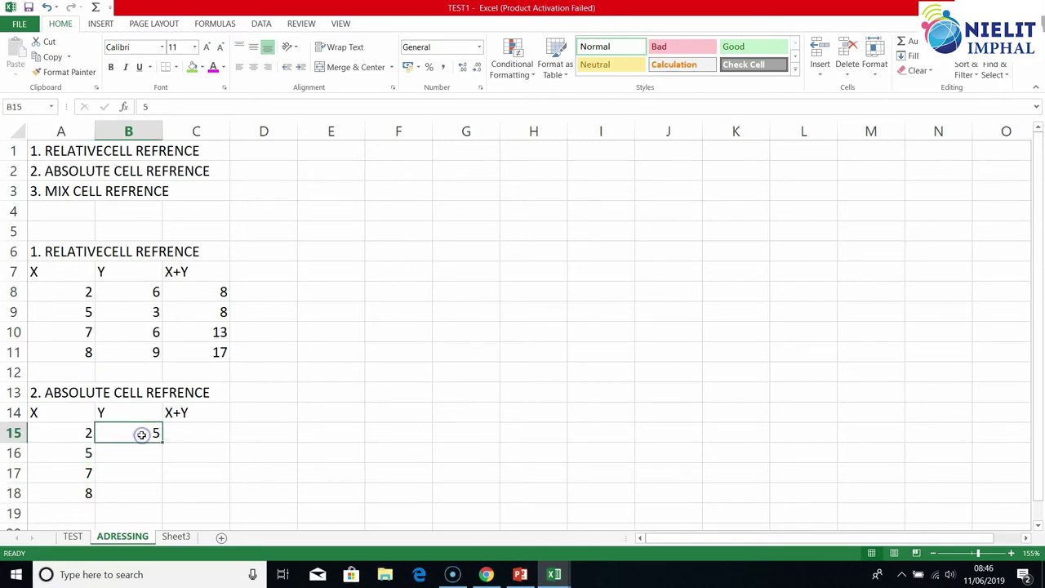
Enter the formula =A15+B15 in cell C15 and fill it down to C18
click(183, 435)
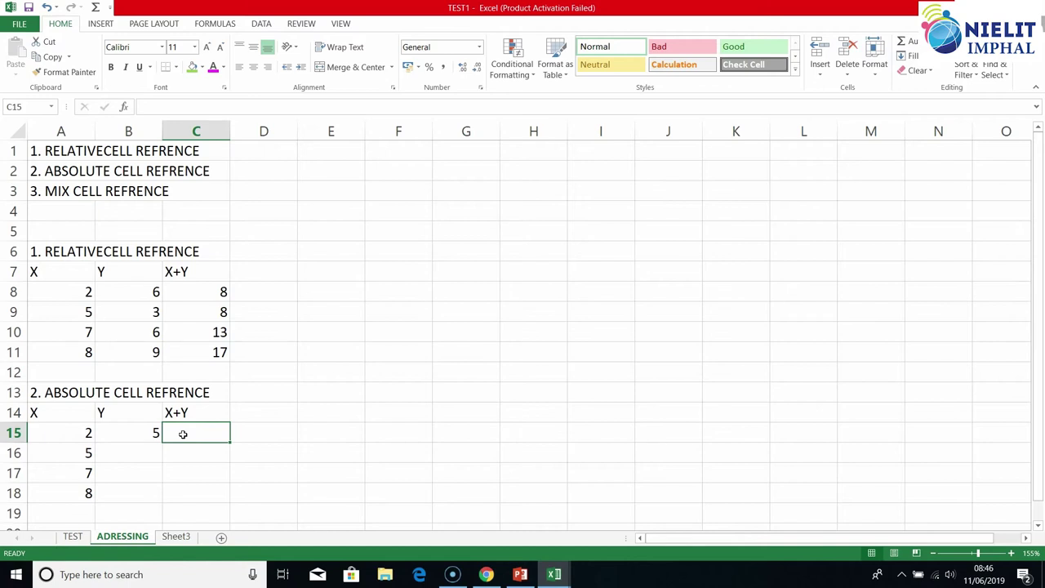
text(=)
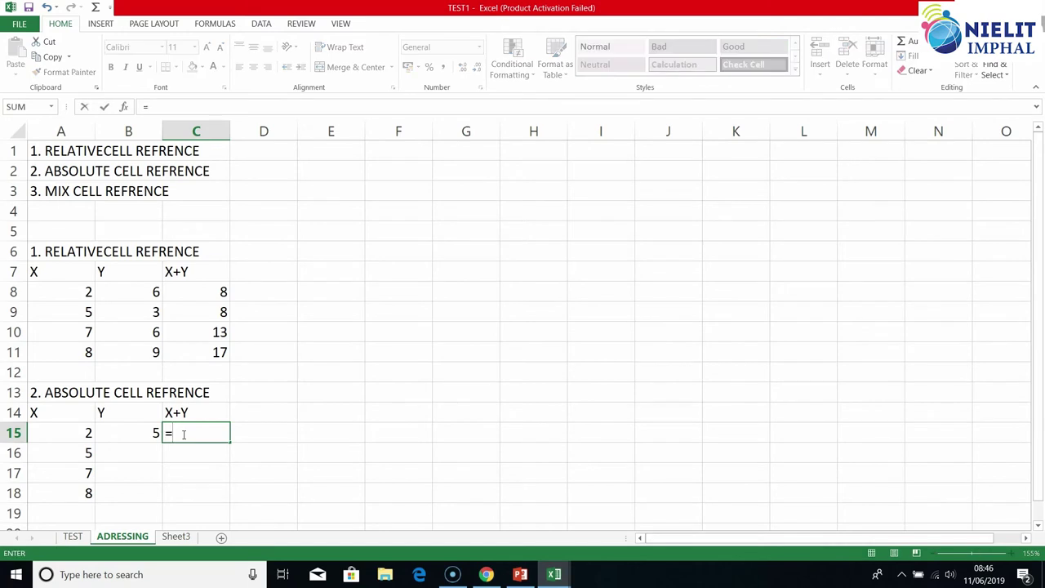
click(72, 432)
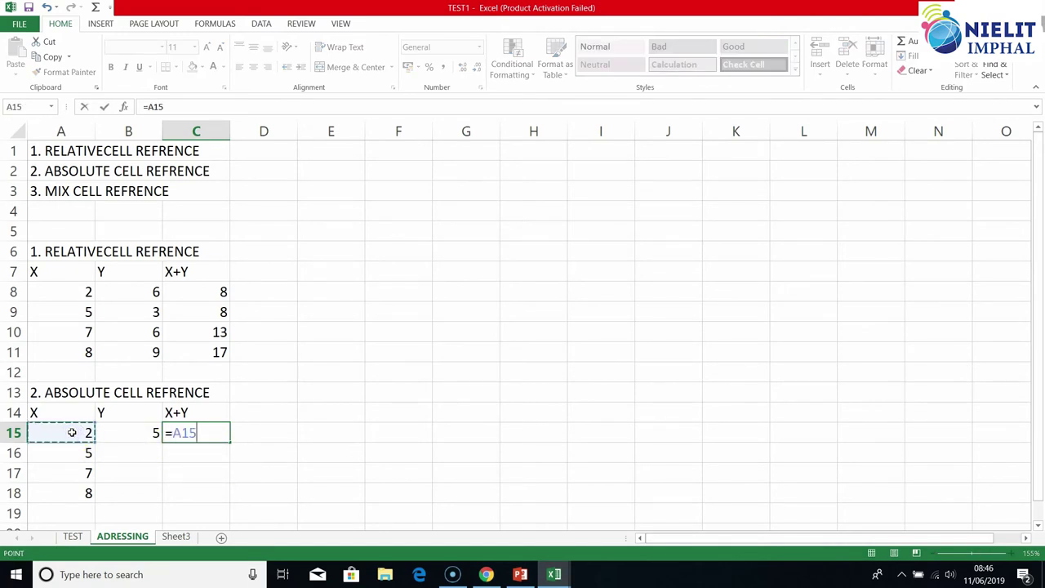
text(+)
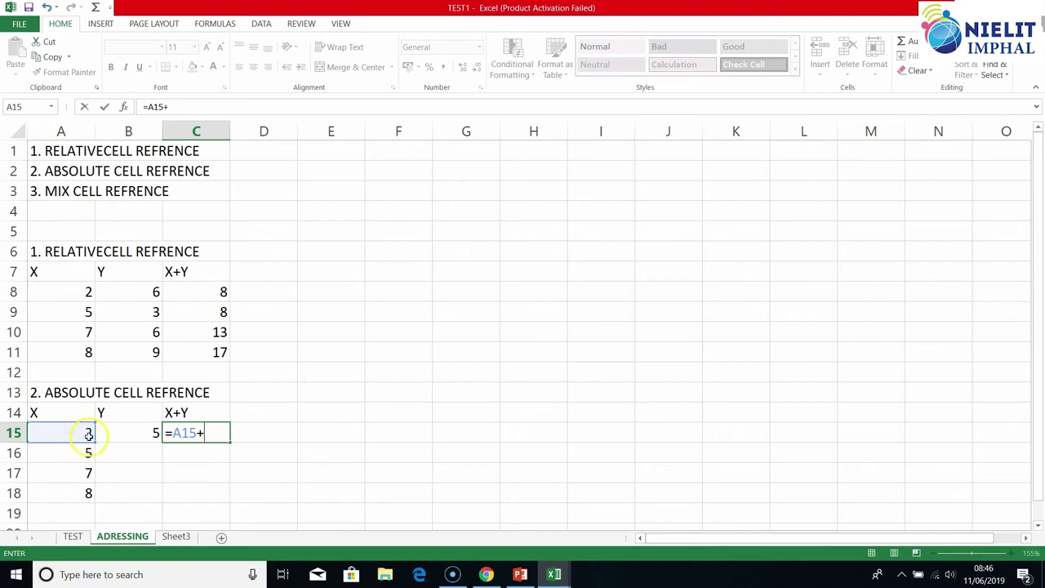
click(139, 433)
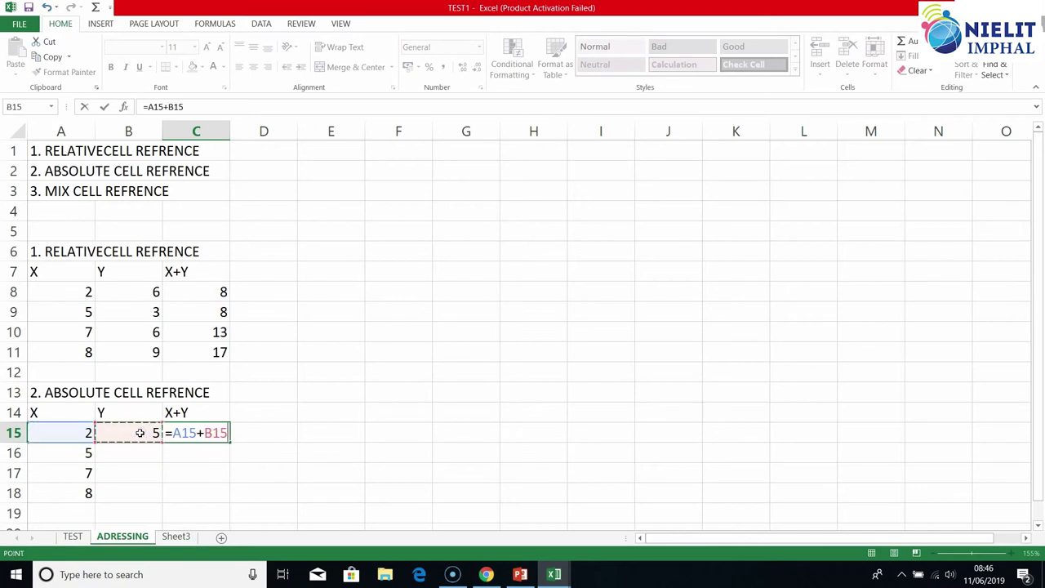
key(Return)
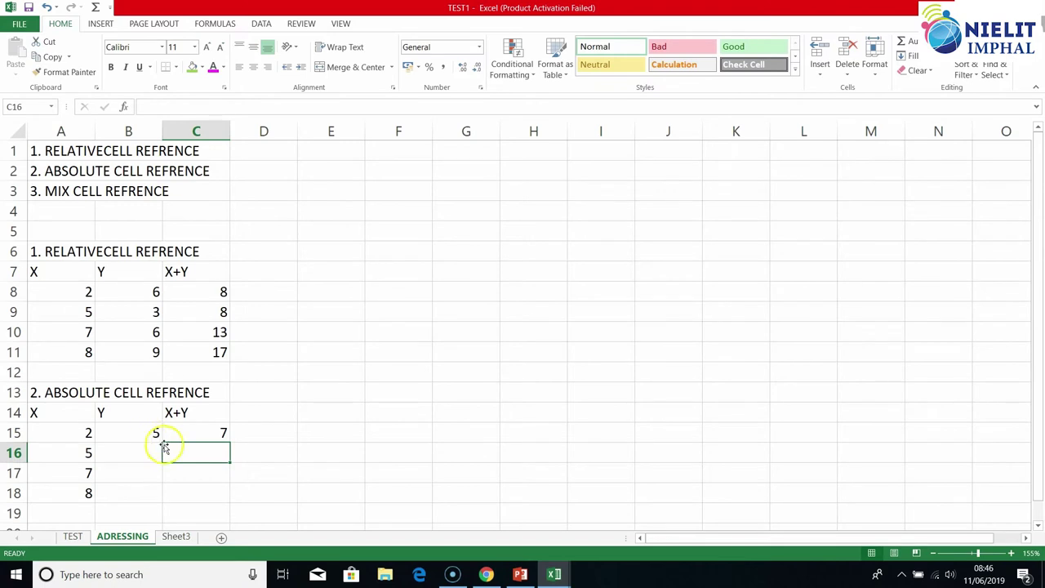
click(210, 432)
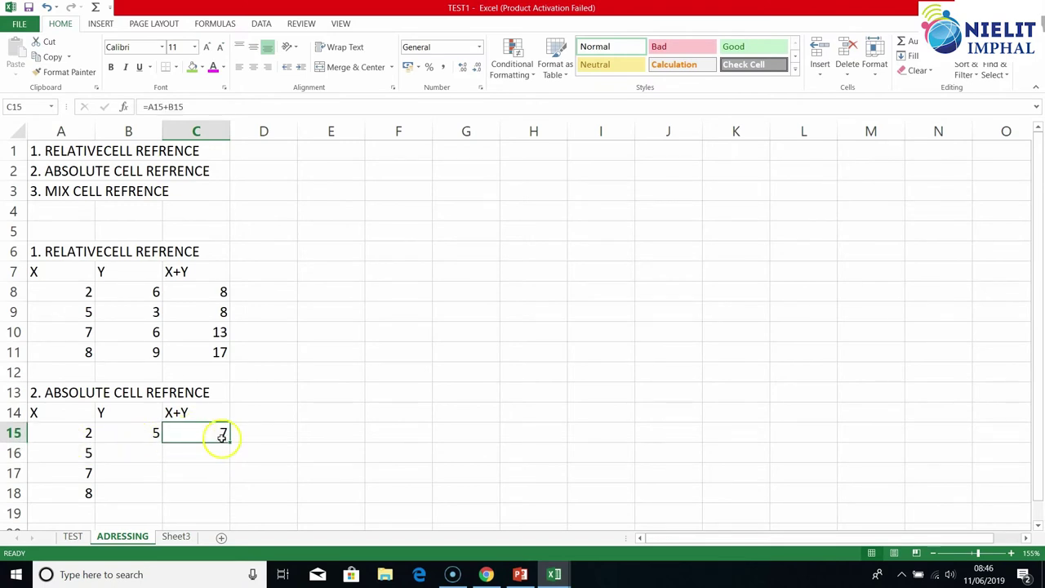
drag(230, 443, 222, 502)
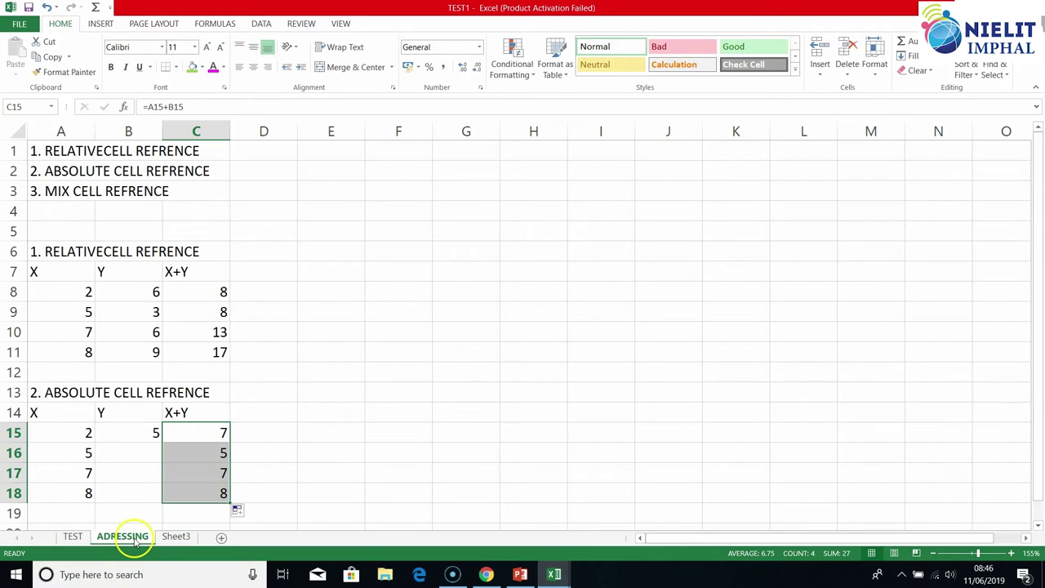
Clear the filled X+Y results from C15:C18 in the absolute reference table
click(210, 458)
drag(209, 473, 205, 492)
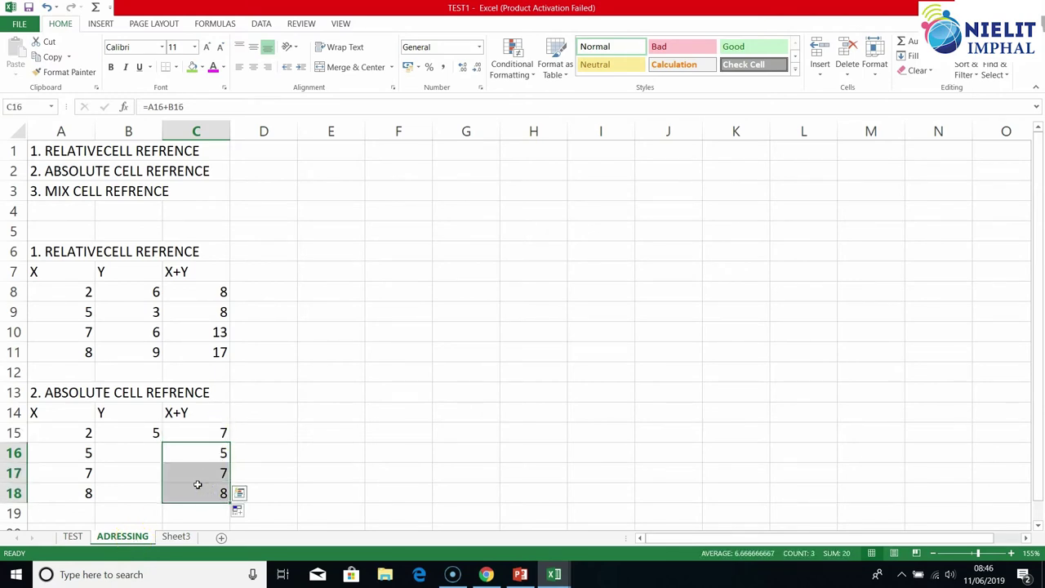
double_click(190, 451)
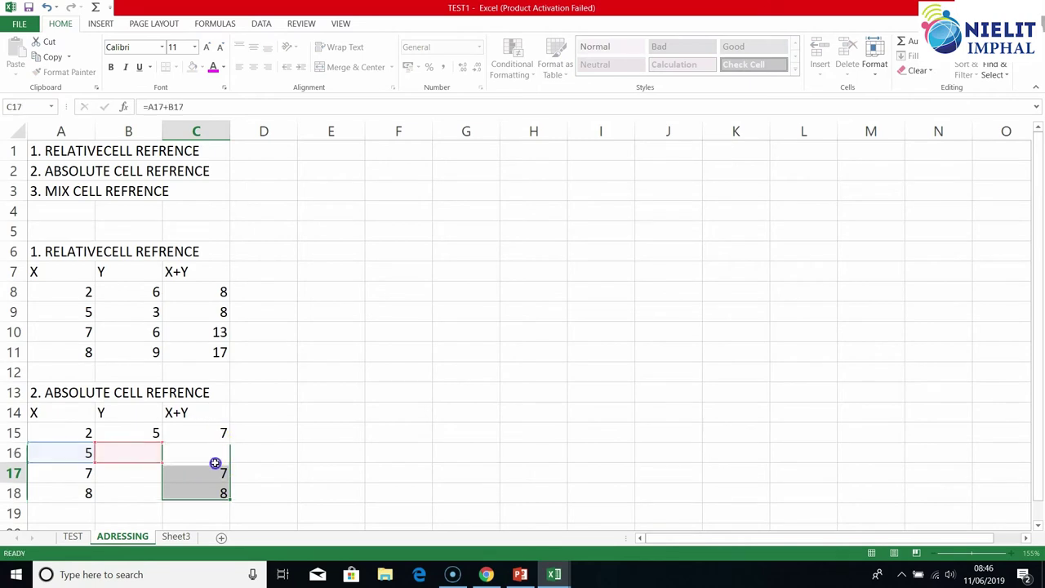
key(Return)
drag(210, 471, 203, 500)
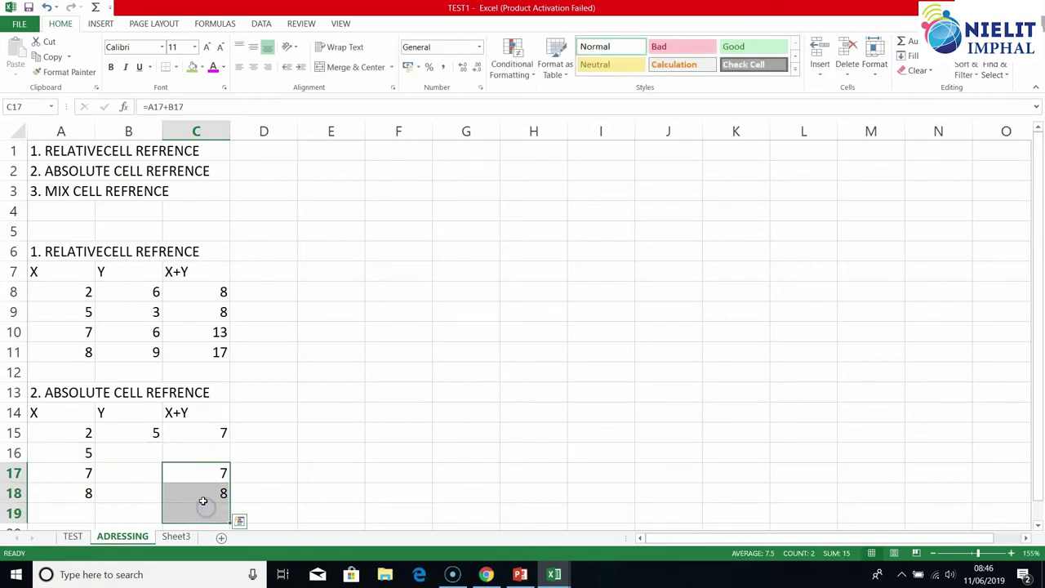
key(Delete)
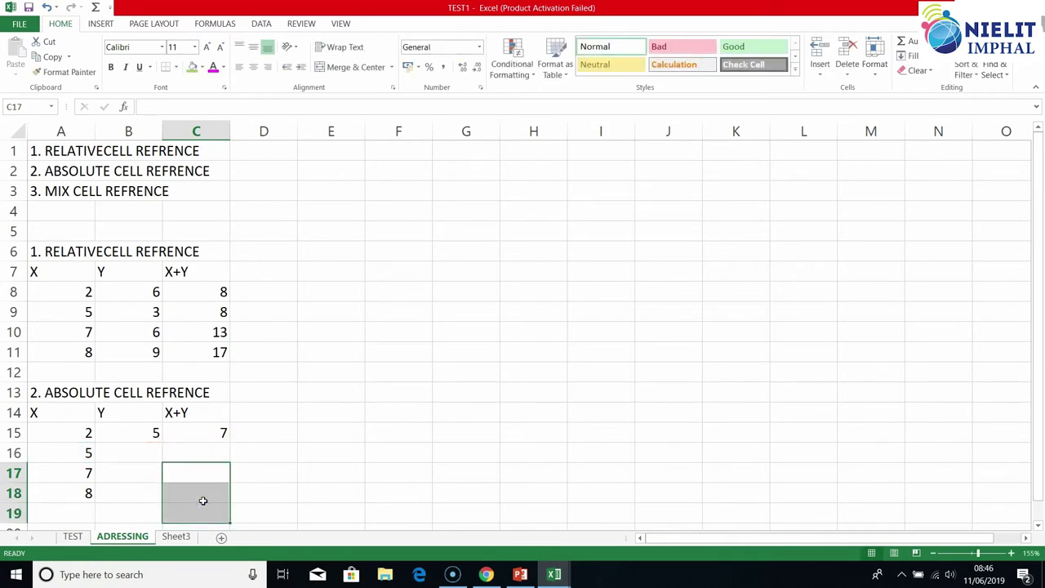
click(220, 433)
key(Delete)
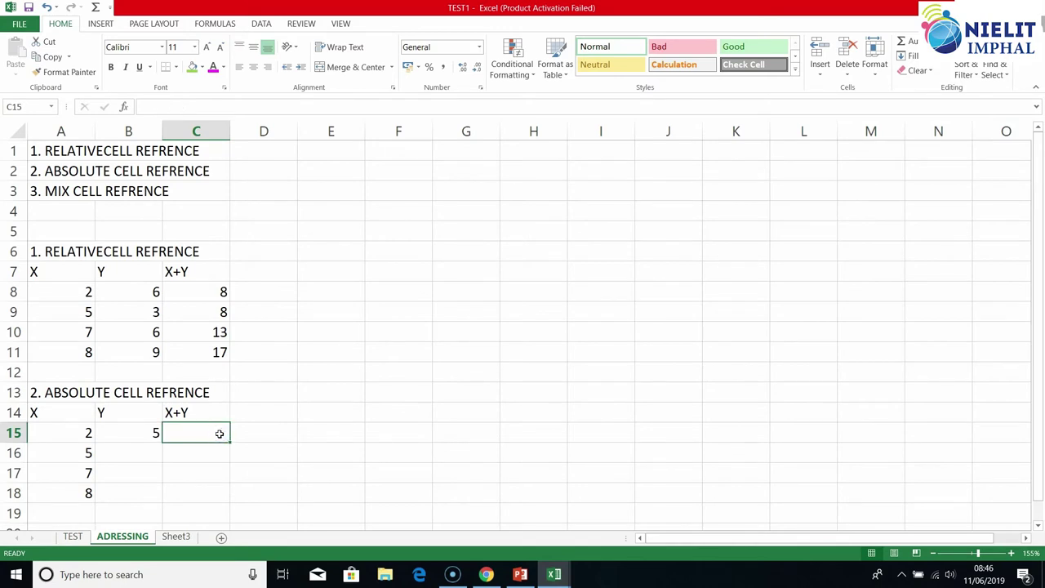
Enter =A15+B15 in the emptied cell C15 and keep the workbook open
text(=)
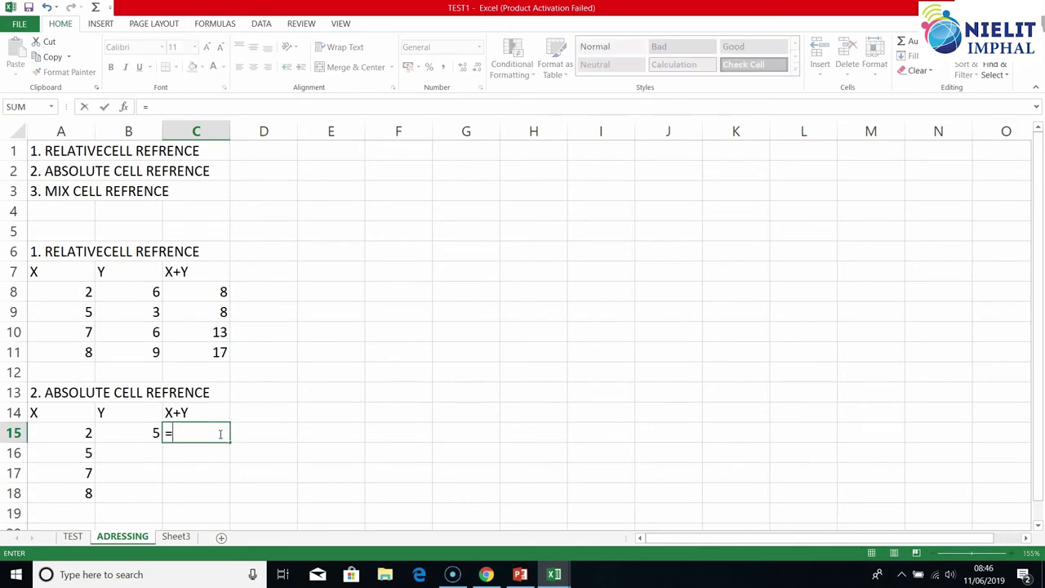
click(65, 431)
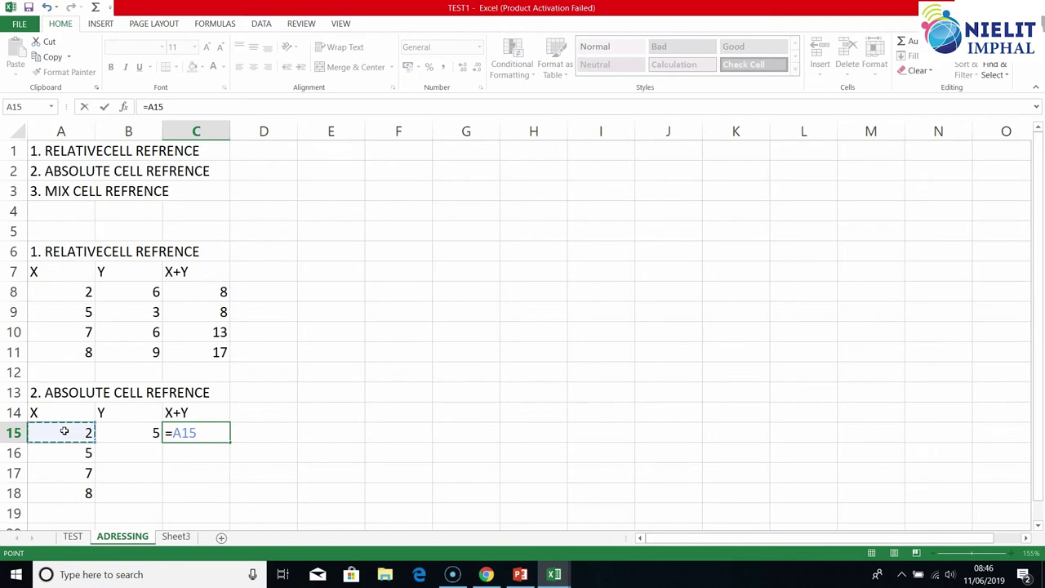
click(136, 434)
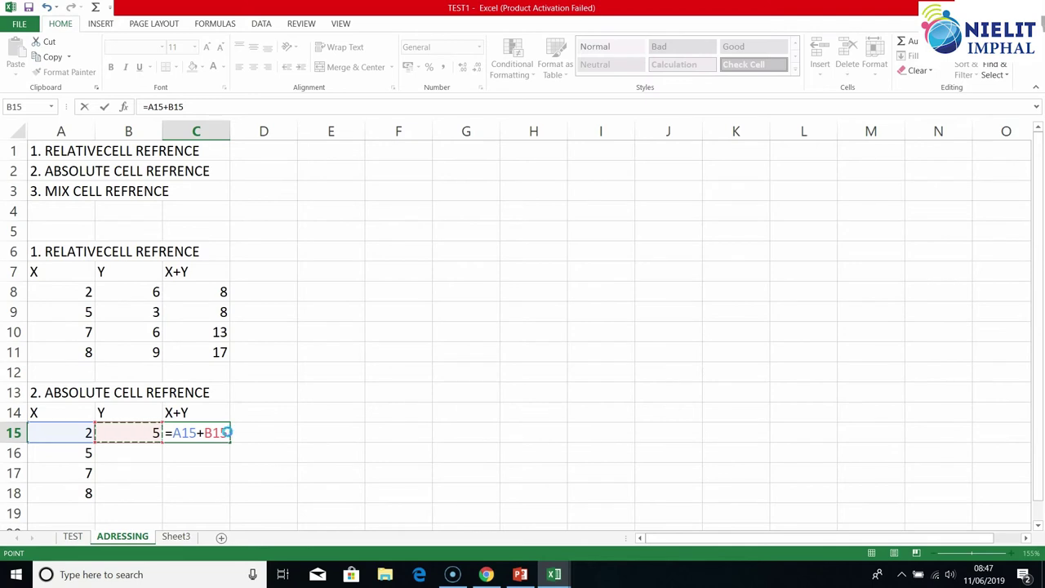
key(alt+F4)
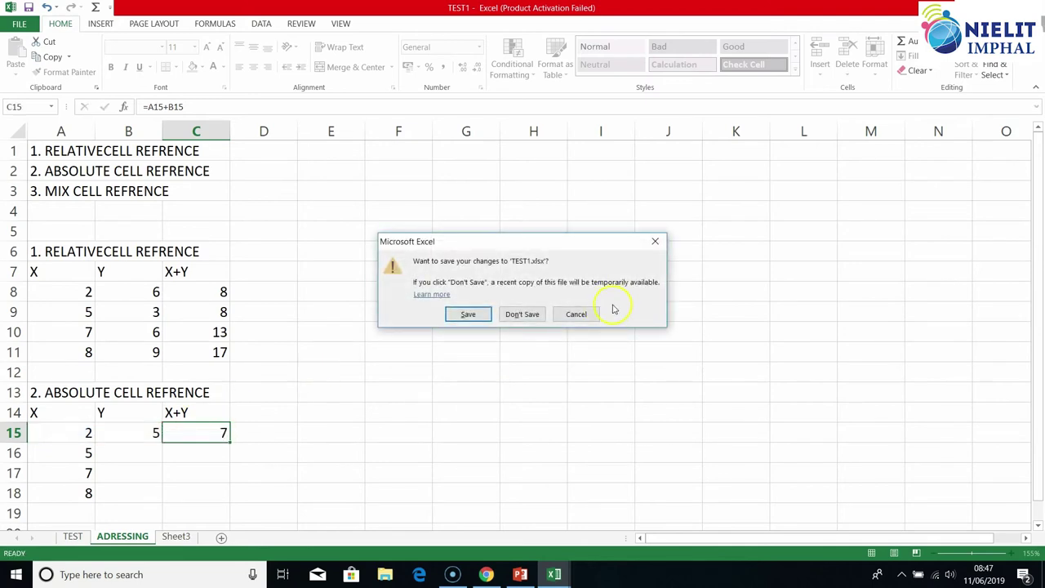
click(576, 315)
Make the Y reference in C15 absolute, changing the formula to =A15+$B$15
double_click(217, 431)
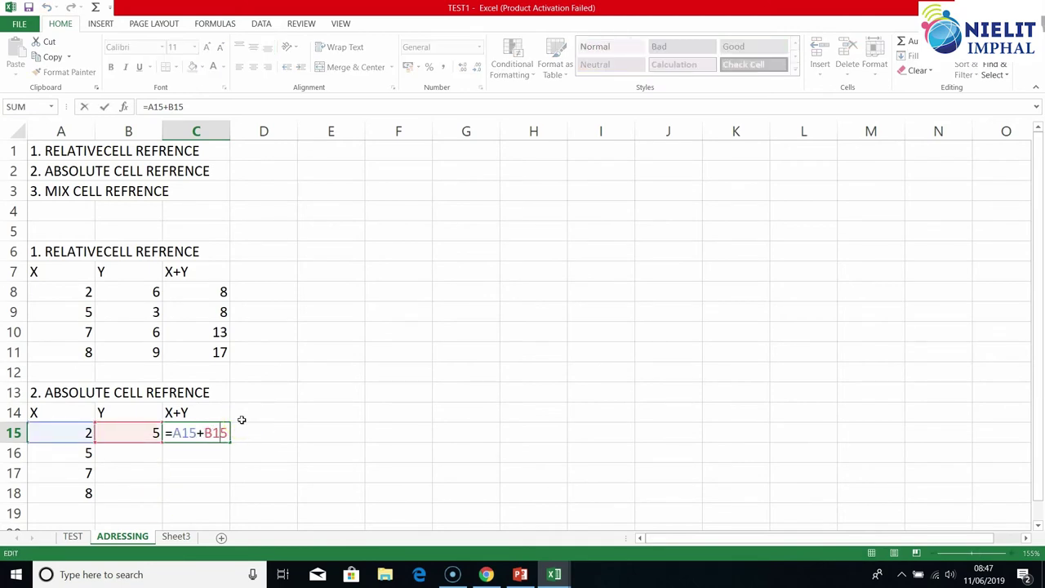
click(209, 433)
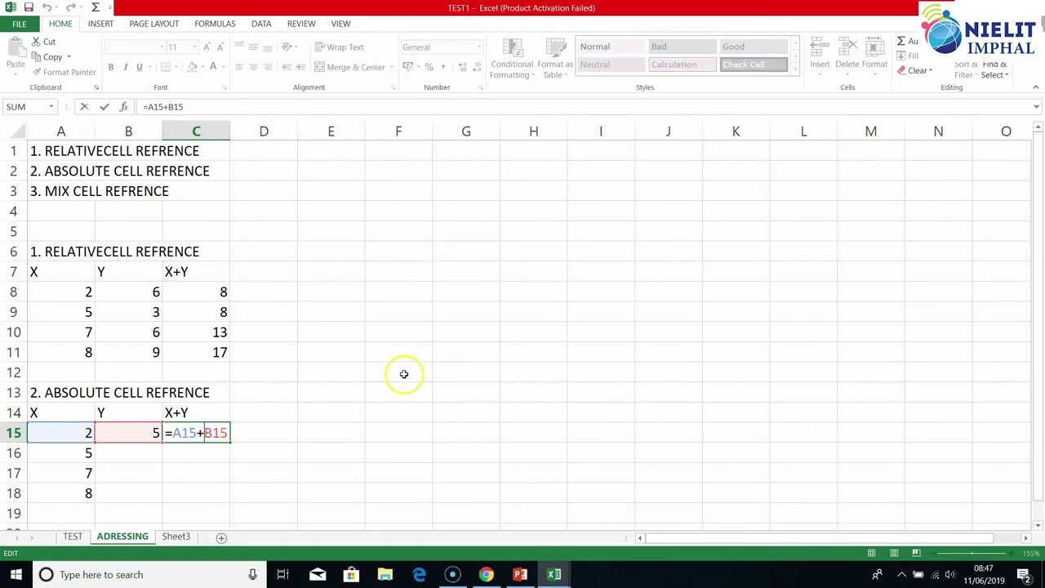
text($B$)
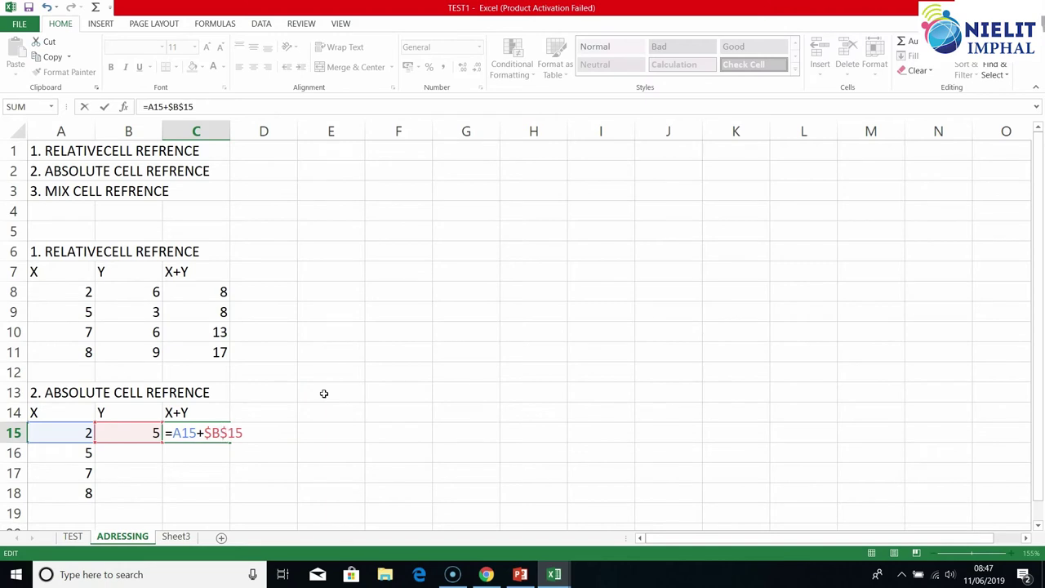
click(224, 432)
key(Return)
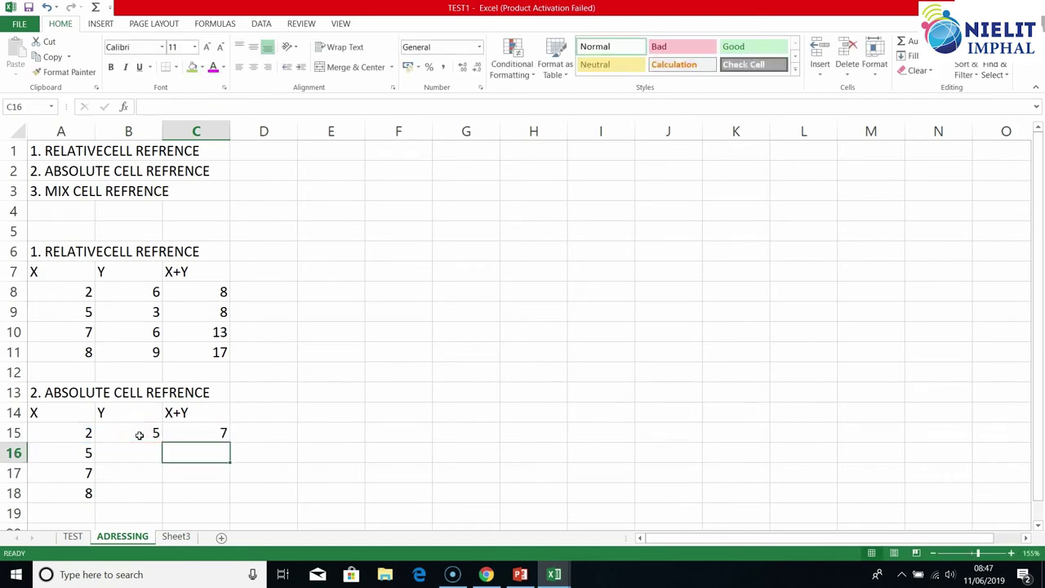
Fill the absolute reference formula from C15 down to C18, and check the formula in each cell of C15:C18
click(220, 433)
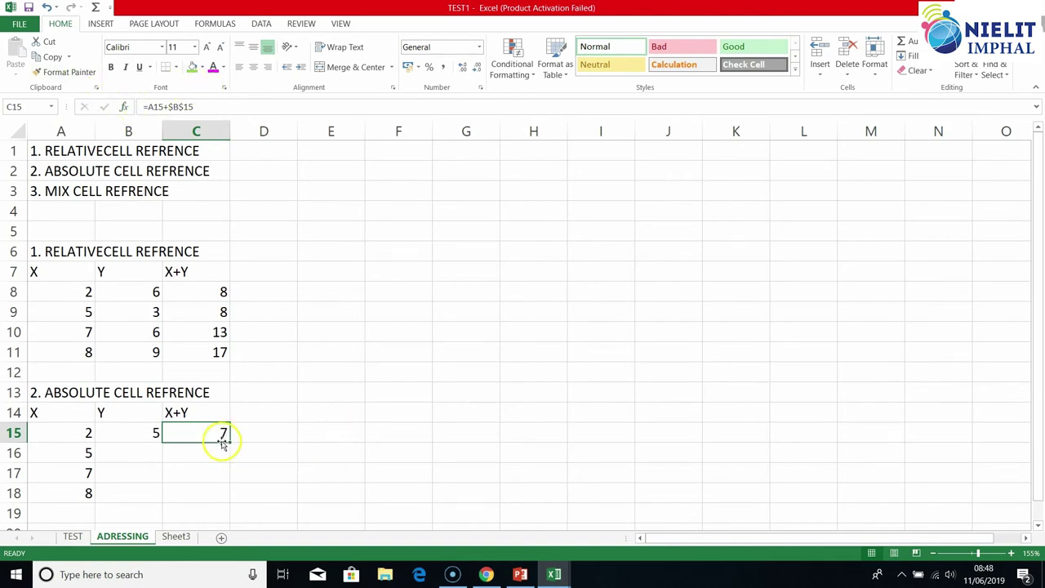
drag(230, 441, 230, 495)
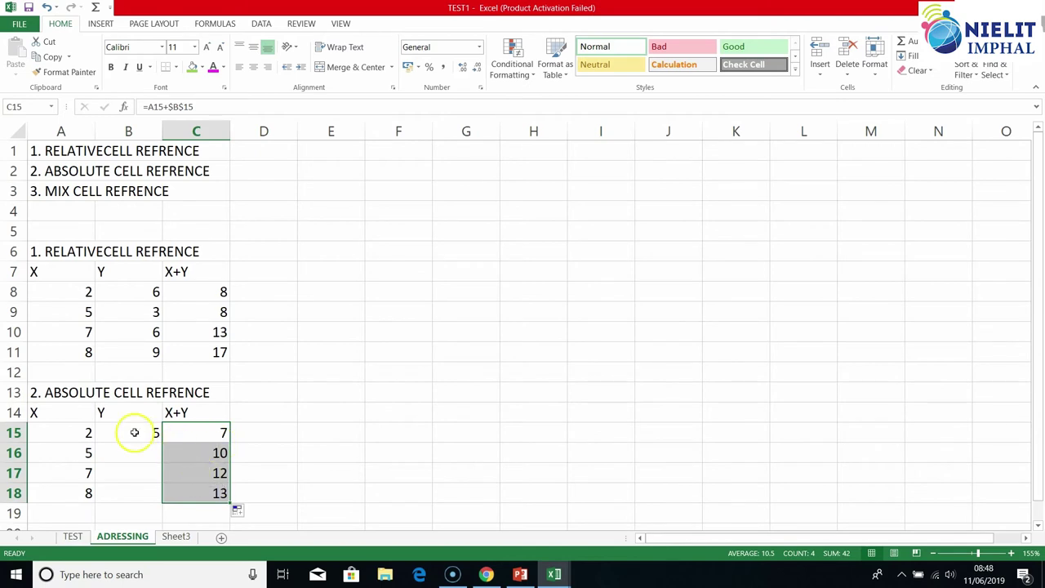
click(216, 435)
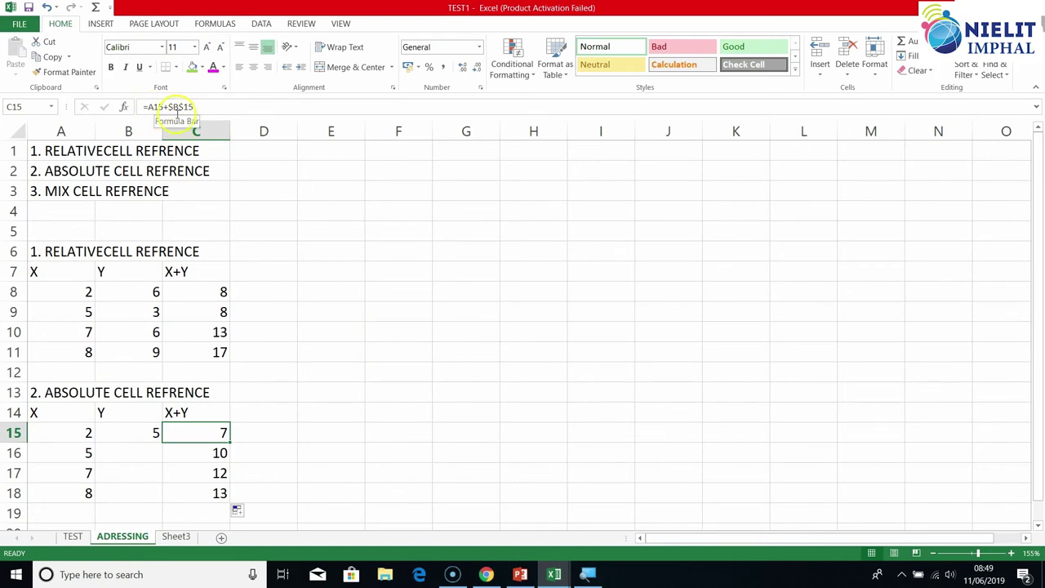
click(191, 452)
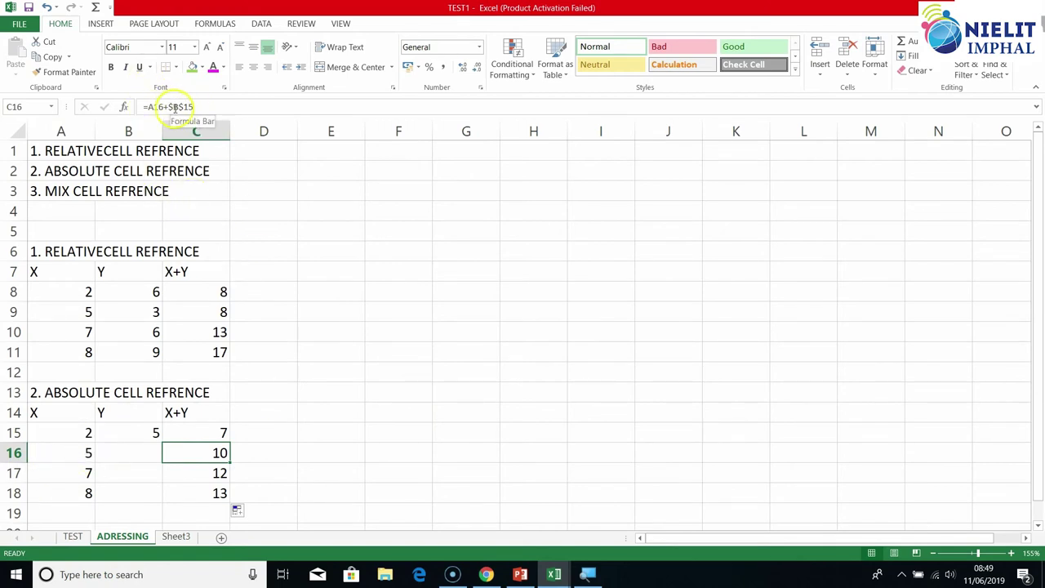
drag(197, 104, 172, 106)
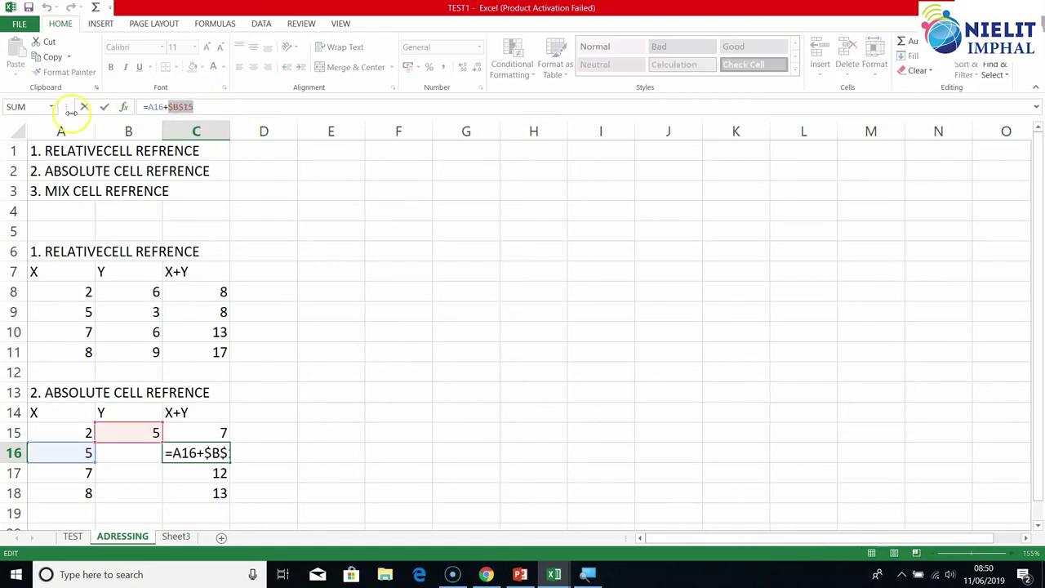
click(103, 106)
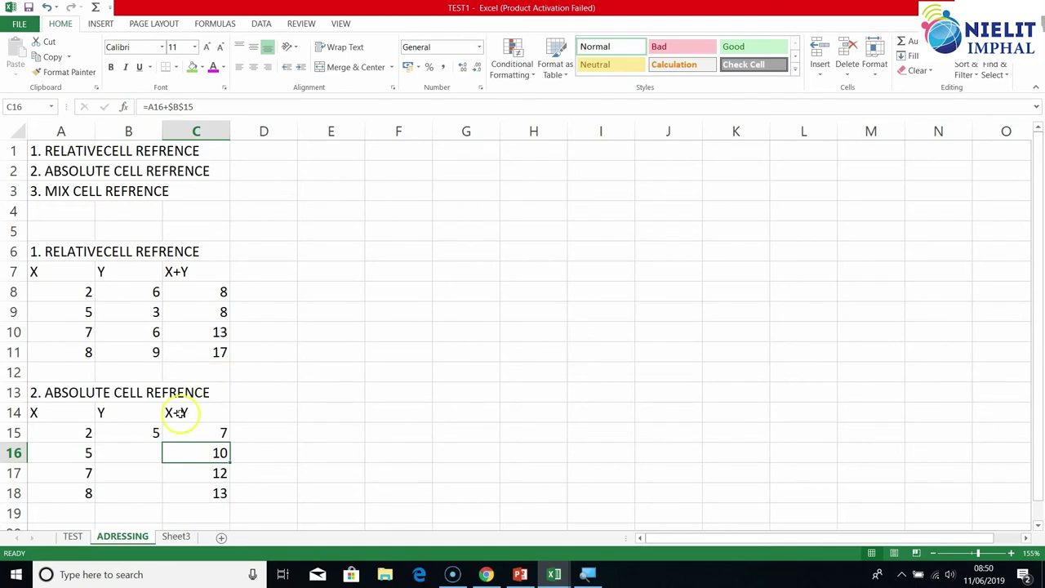
click(212, 472)
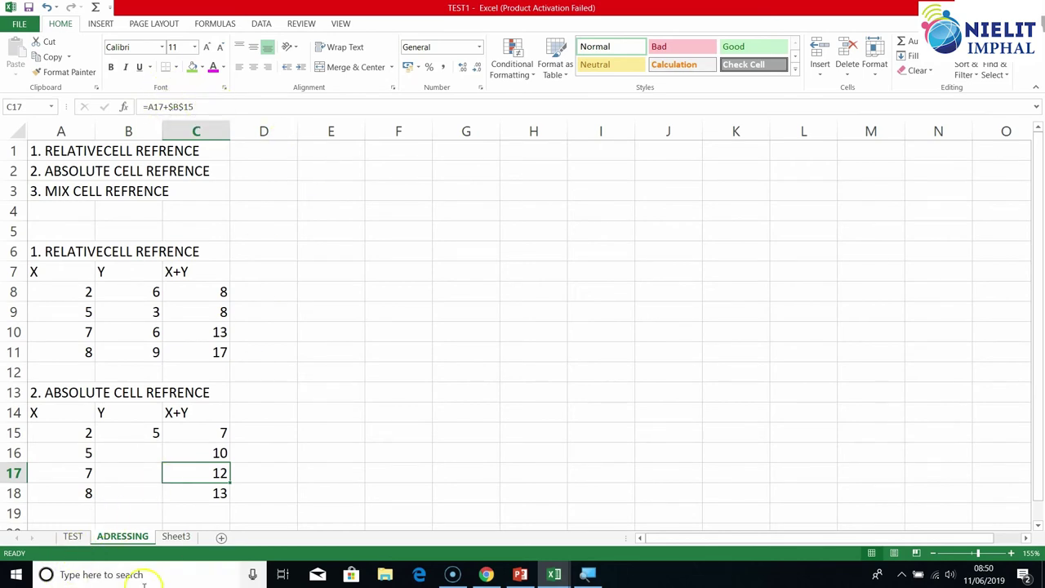
click(210, 493)
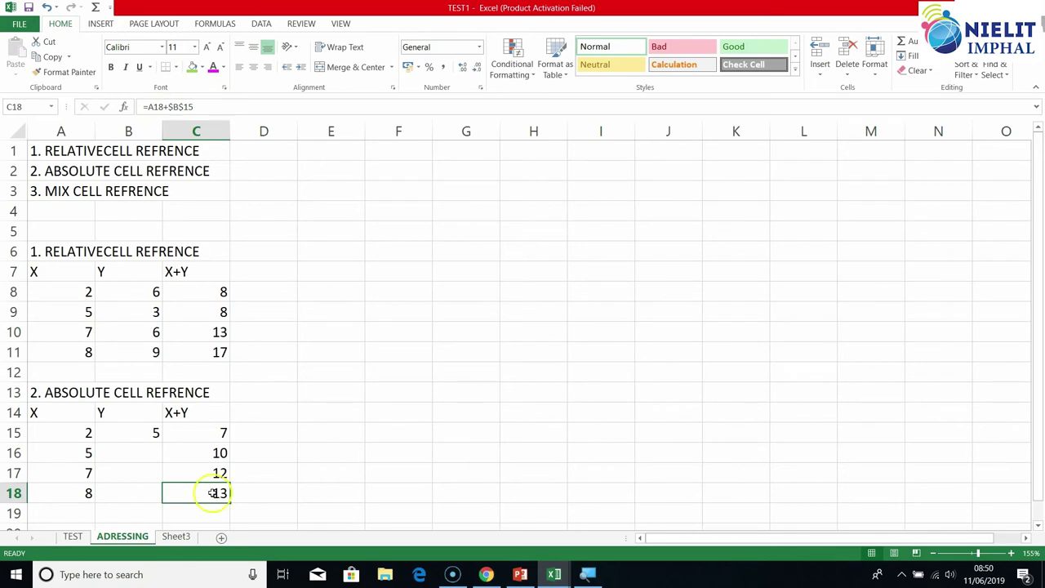
Enter the title SIMPLE INTREST in G14 and the column headings P, R, T and SI in G15:J15
click(463, 406)
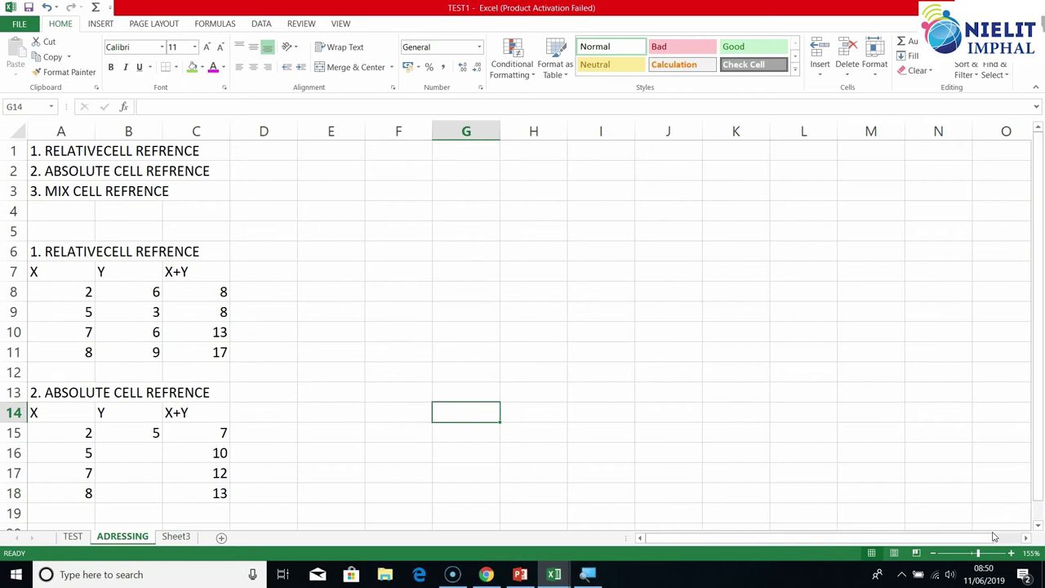
text(SIMPLE INTREST)
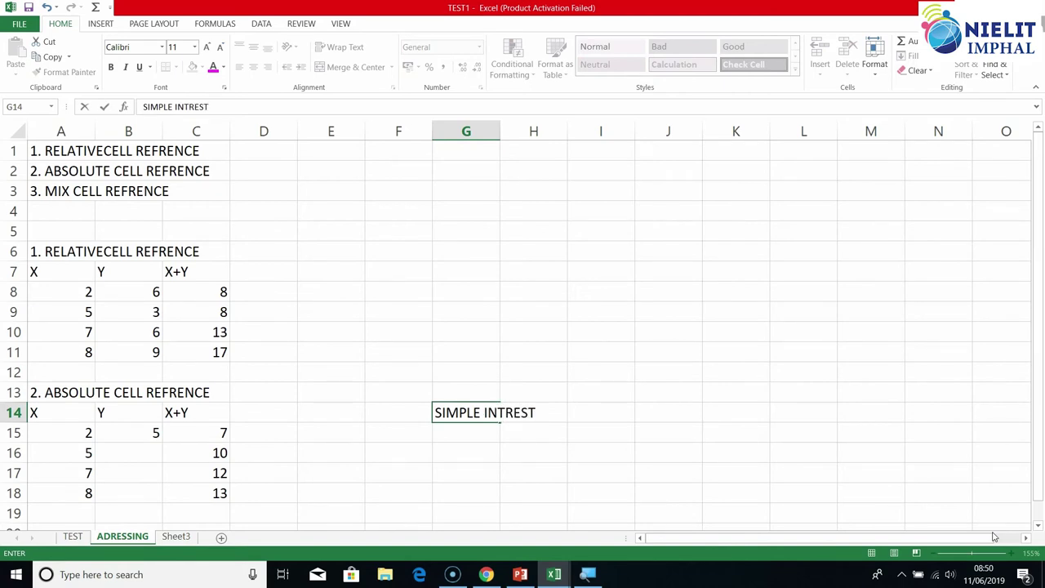
click(444, 431)
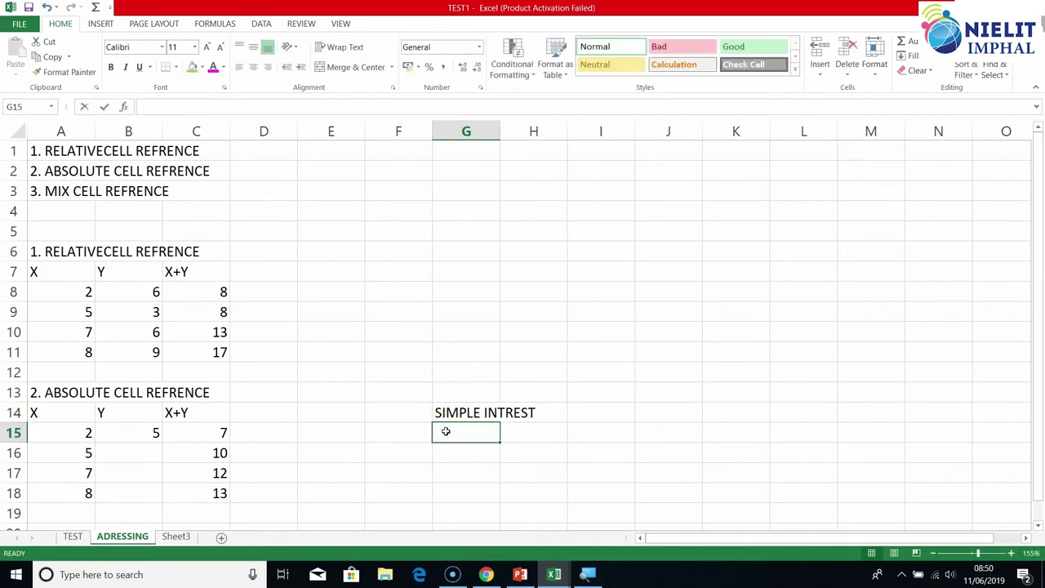
text(P)
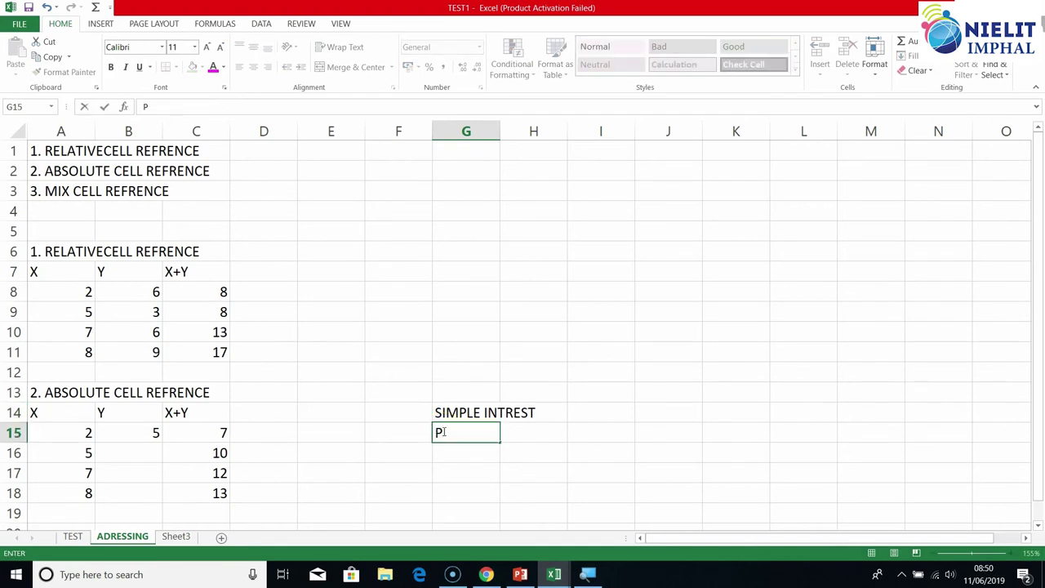
key(Tab)
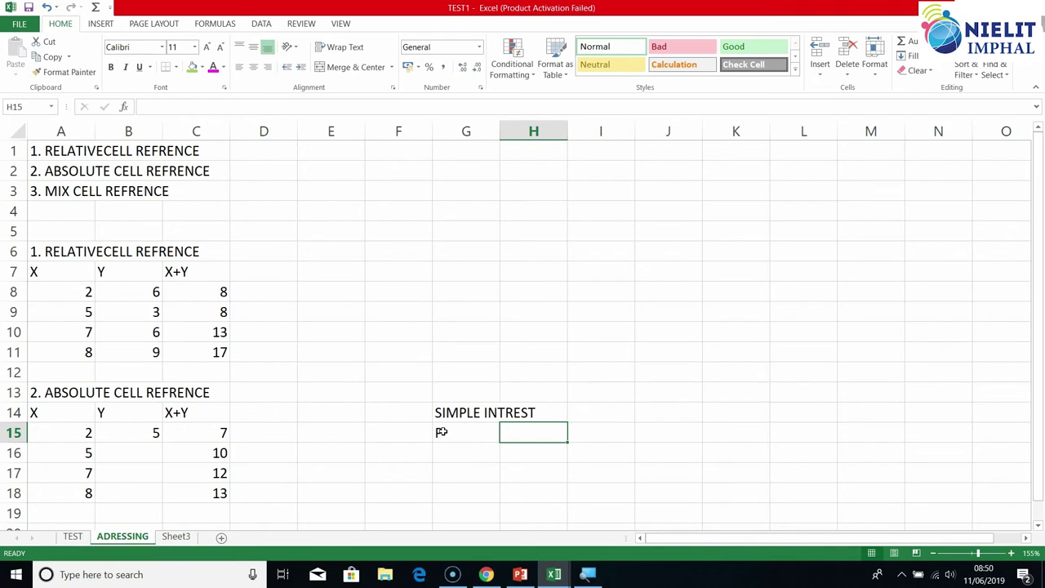
text(R)
key(Tab)
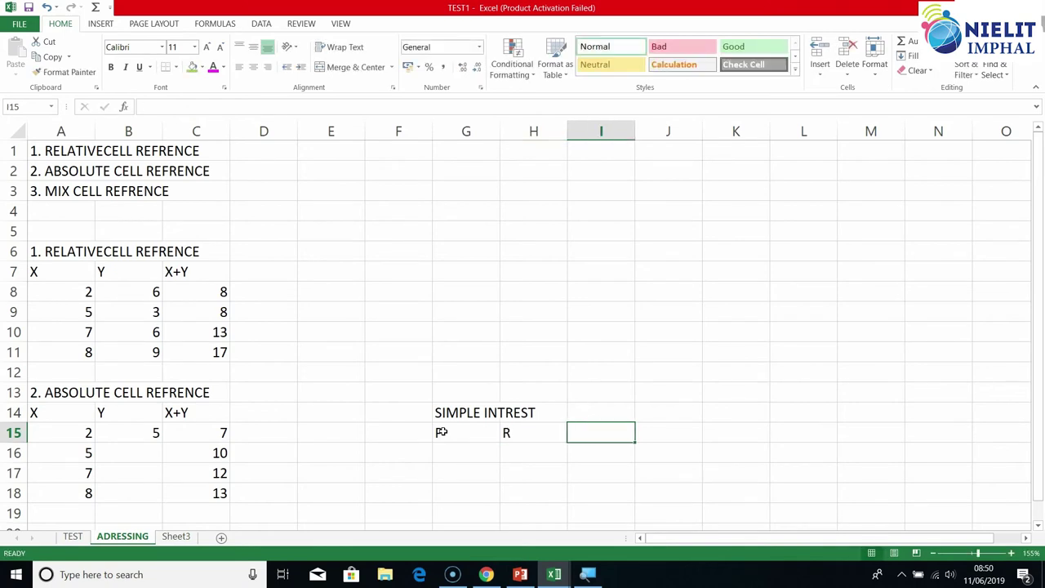
text(T)
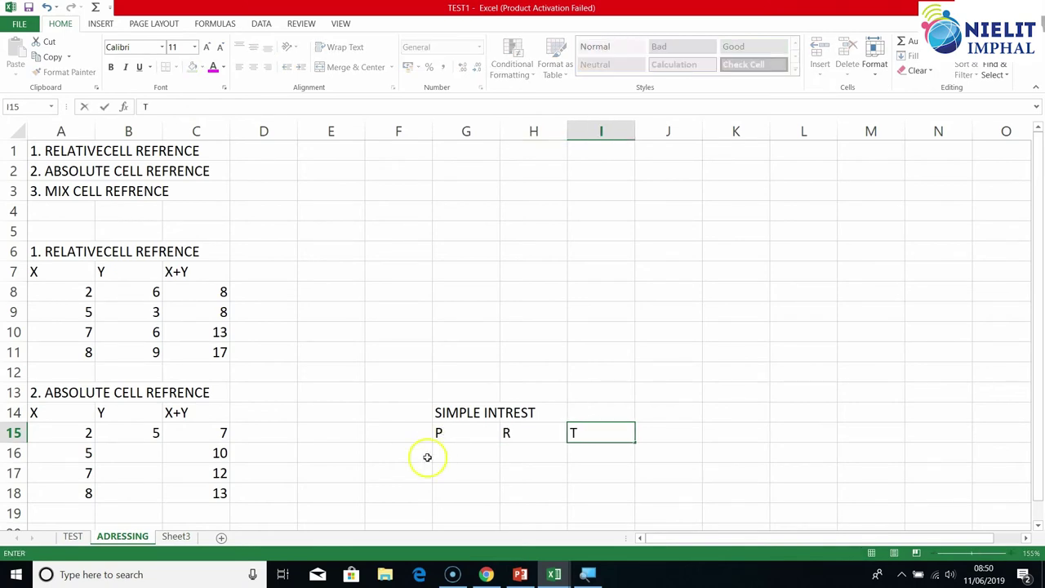
click(669, 431)
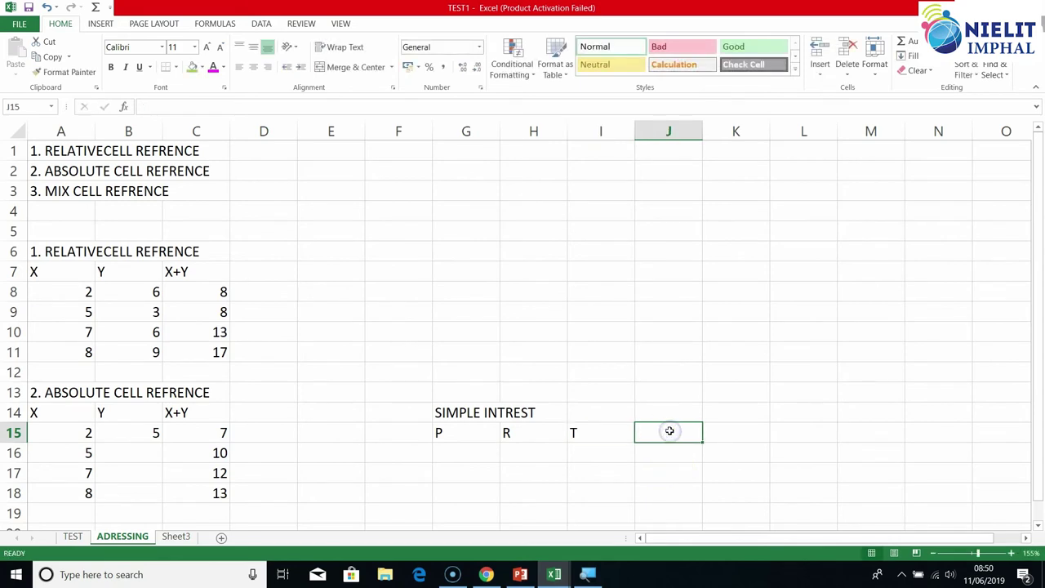
text(SI)
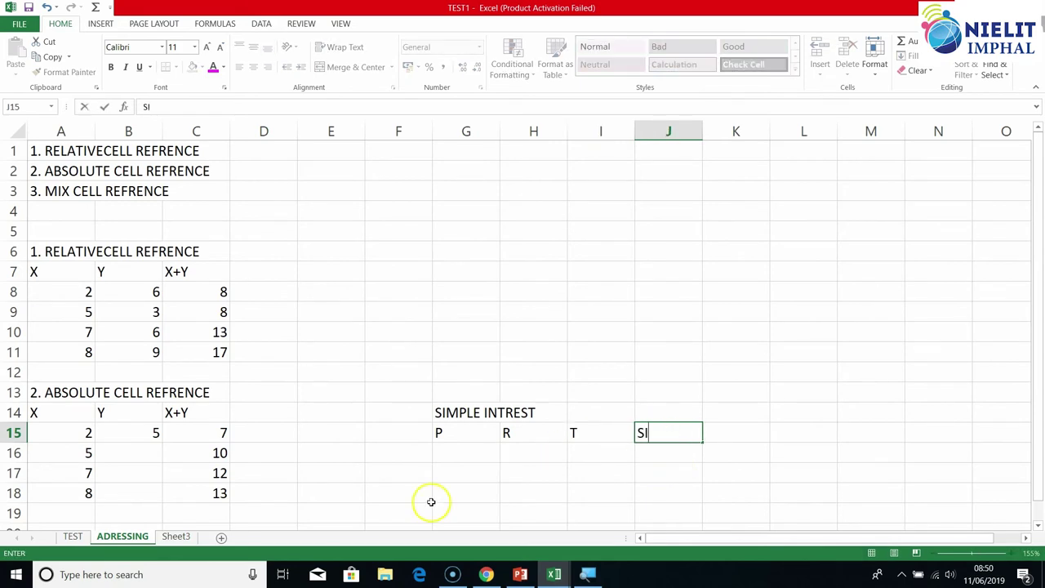
Enter the principal amounts 20000, 23000, 15000 and 5000 in G16:G19 under P
click(455, 453)
text(2)
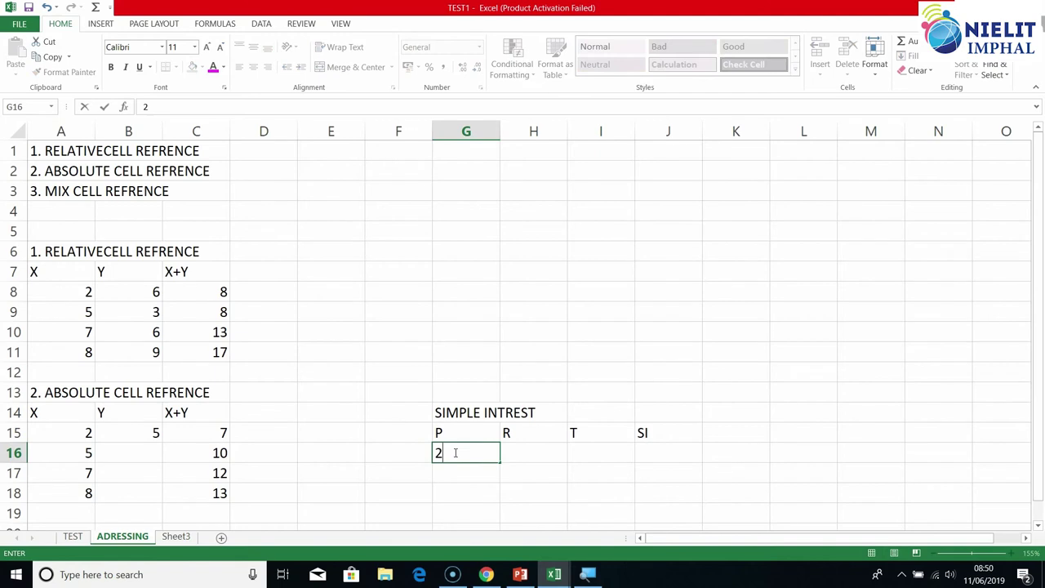
text(0000)
key(Return)
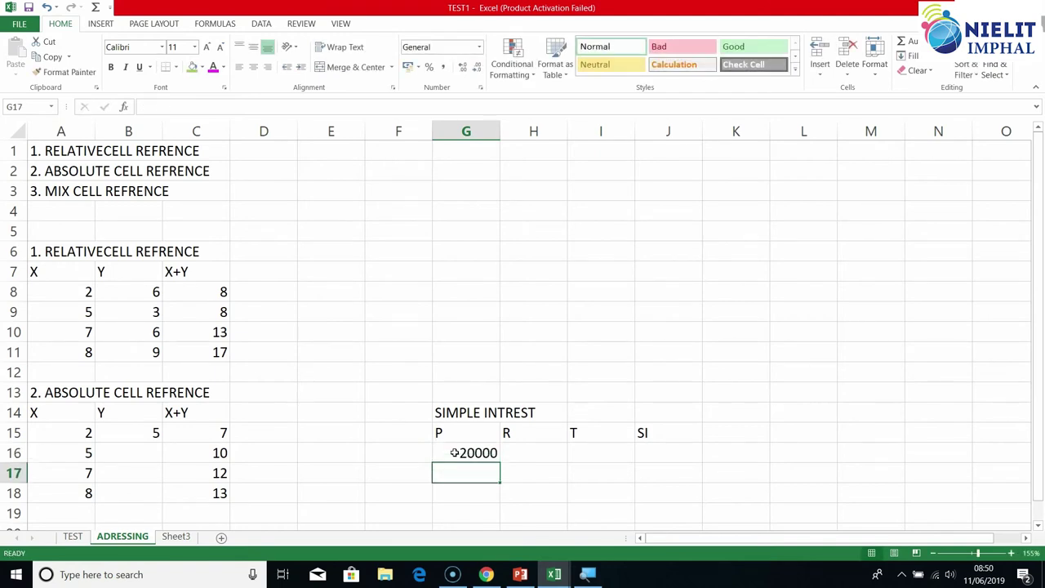
text(23000)
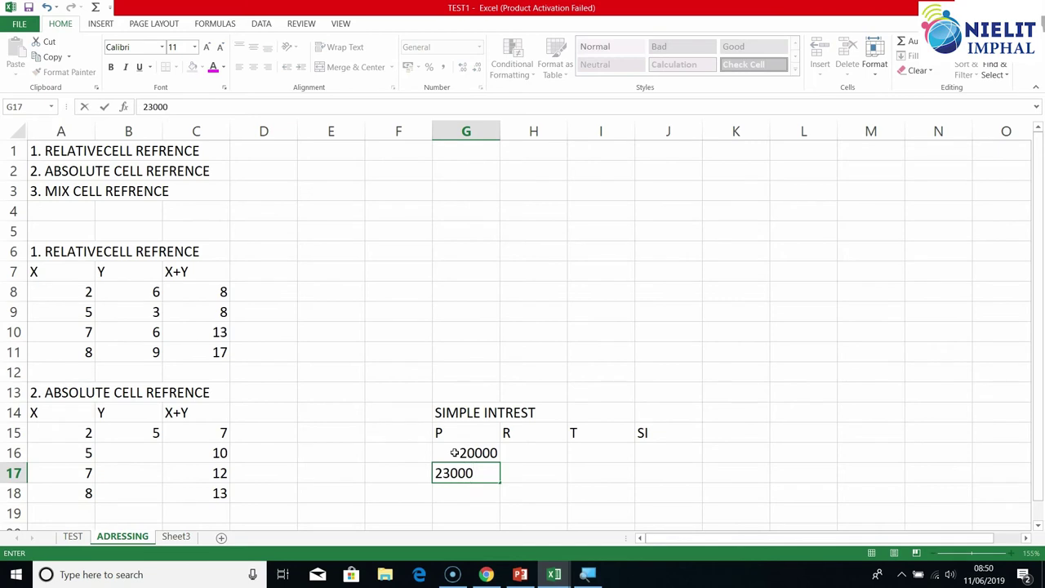
key(Return)
text(15000)
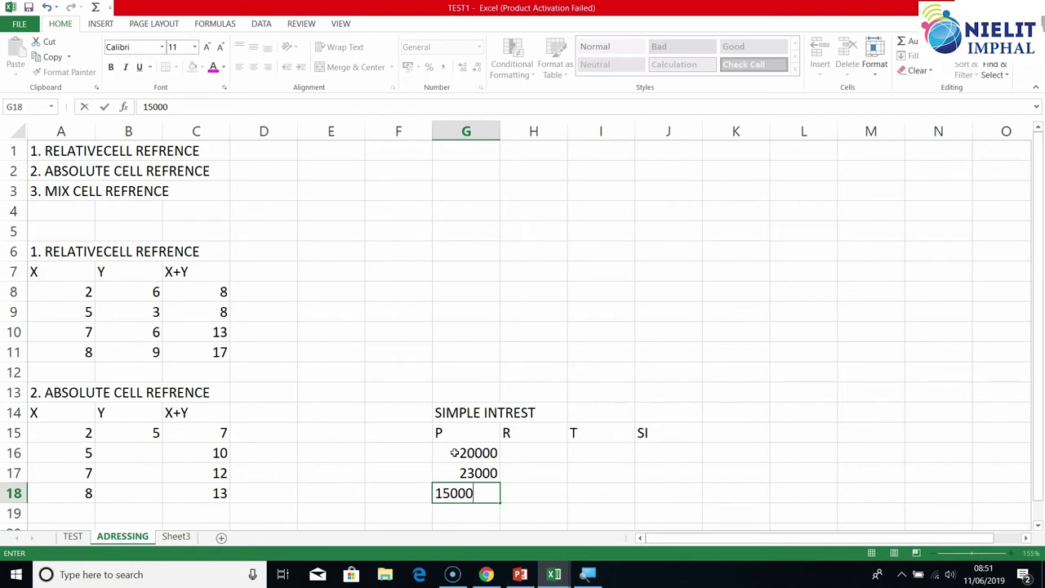
key(Return)
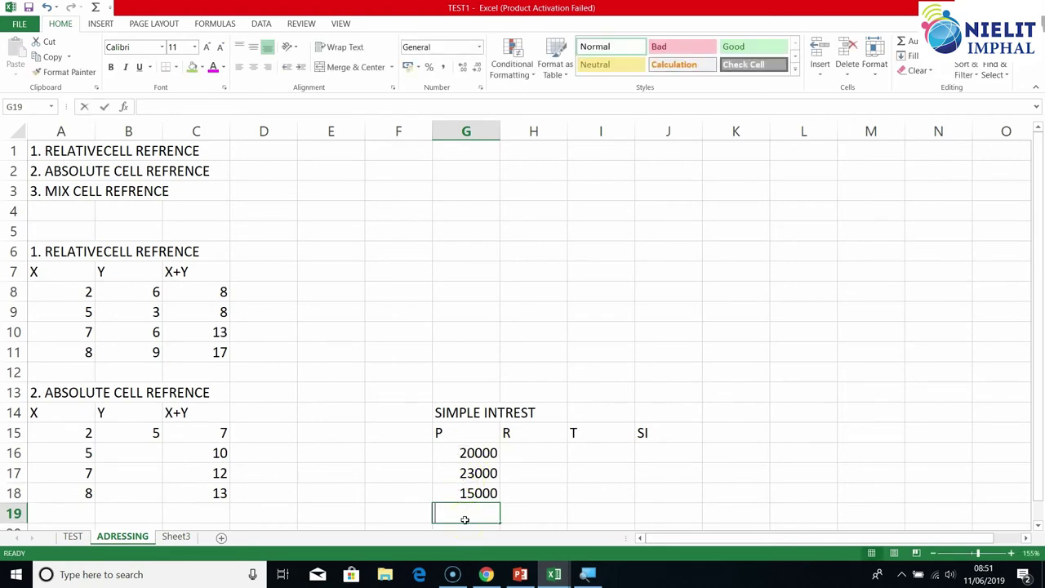
text(5000)
Enter the common interest rate 3 in H16 under R
click(532, 457)
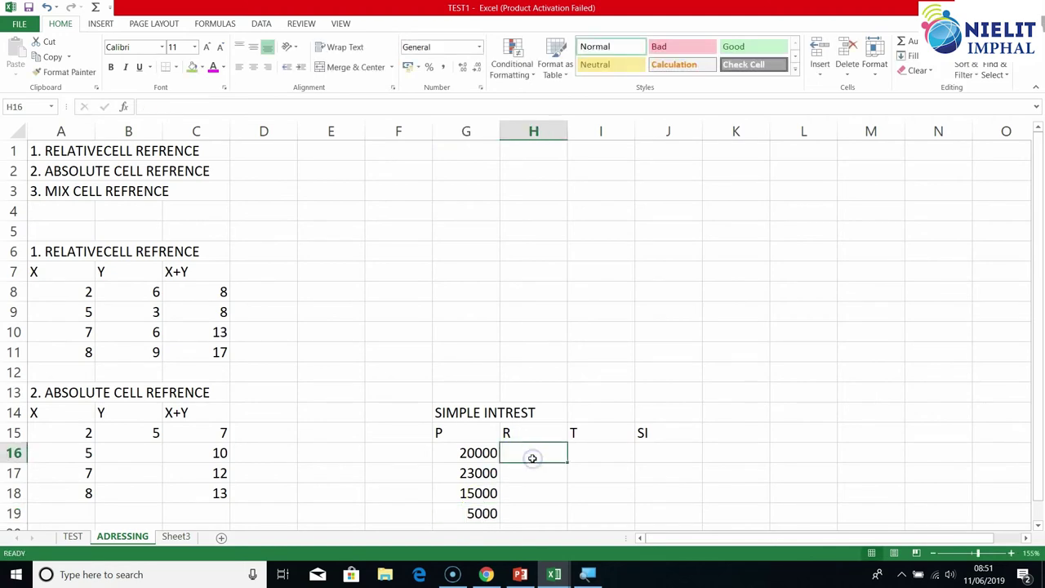
text(3)
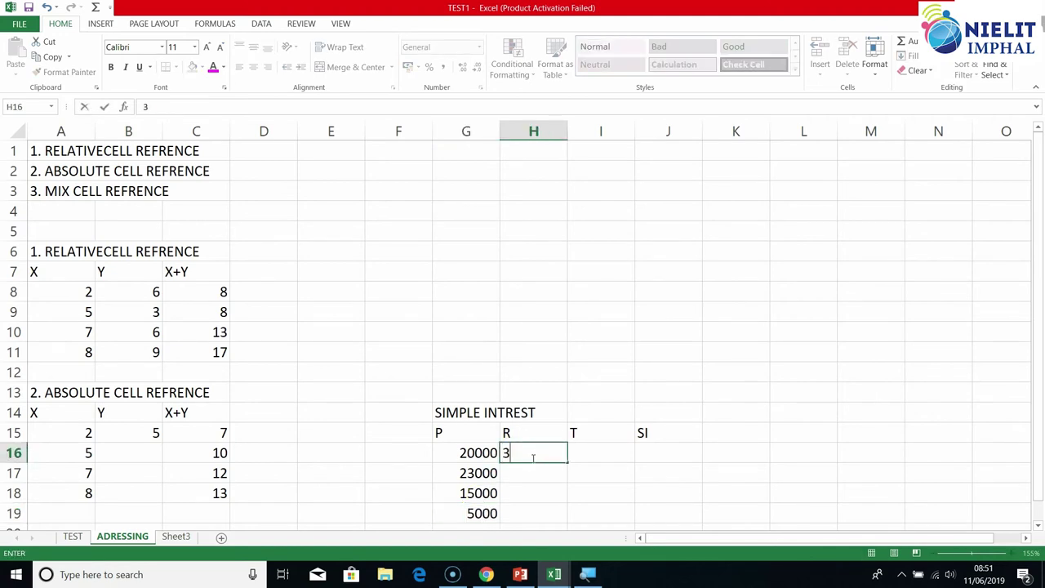
click(615, 455)
click(610, 456)
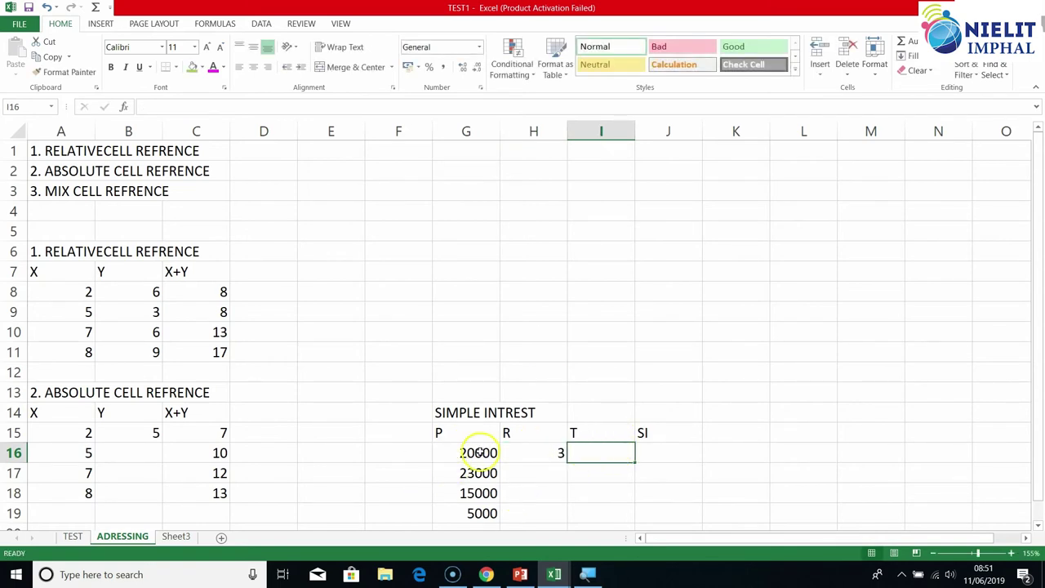
Add a NAME column in F15, with the entries A, B, C and D in F16:F19
click(411, 434)
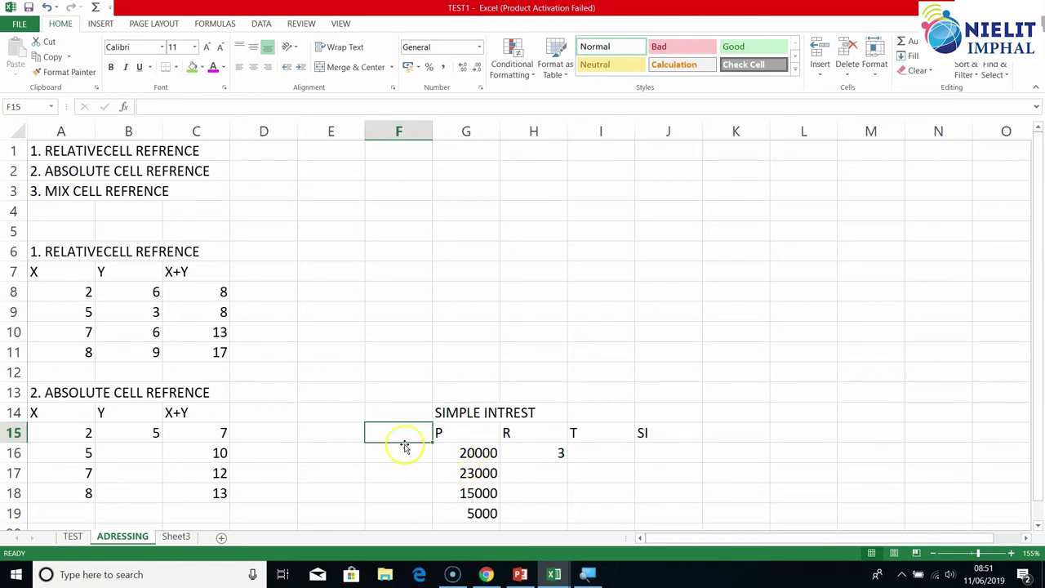
text(N)
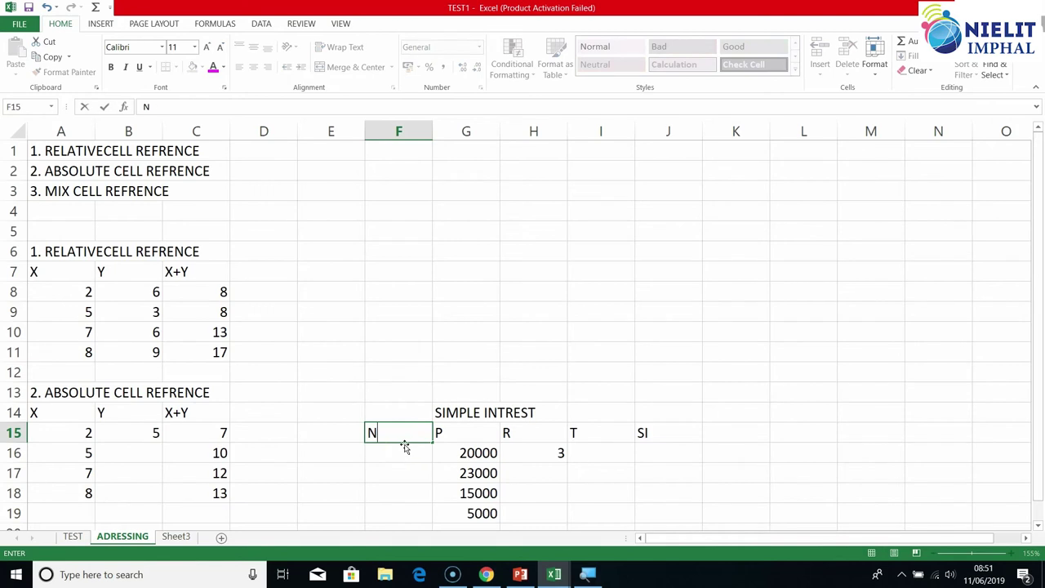
text(AME)
key(Return)
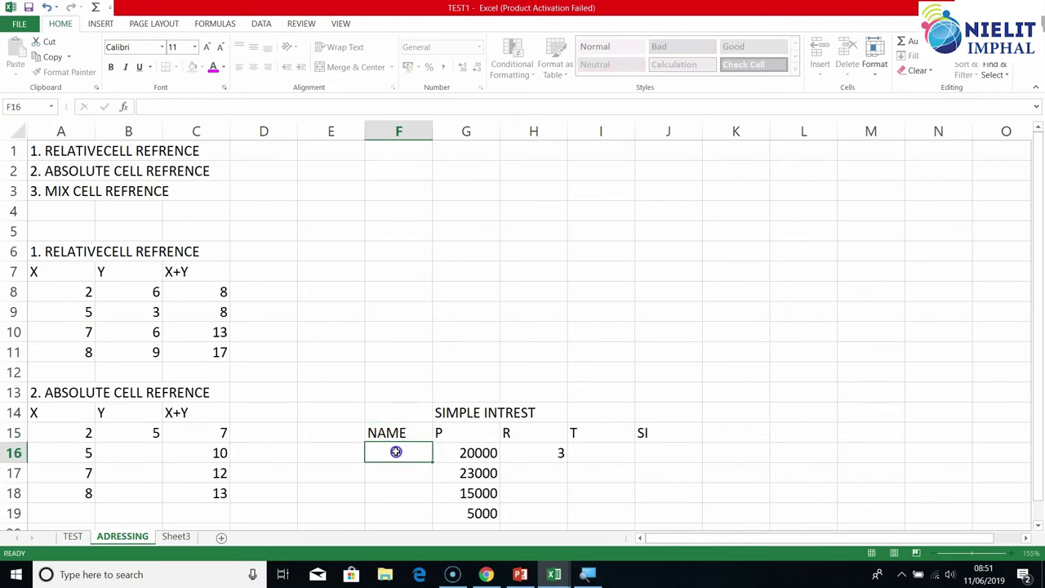
text(A)
key(Return)
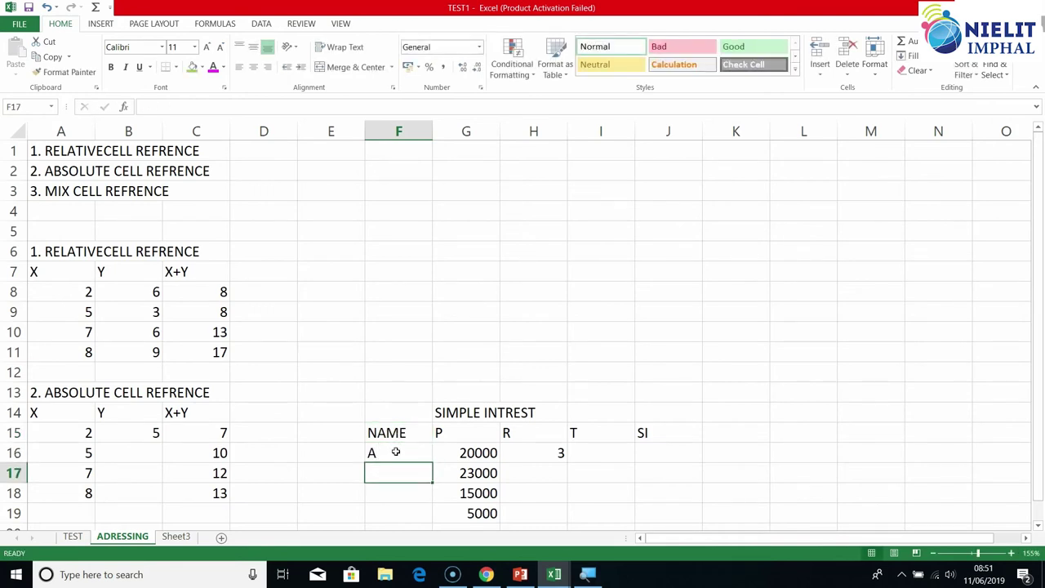
text(B)
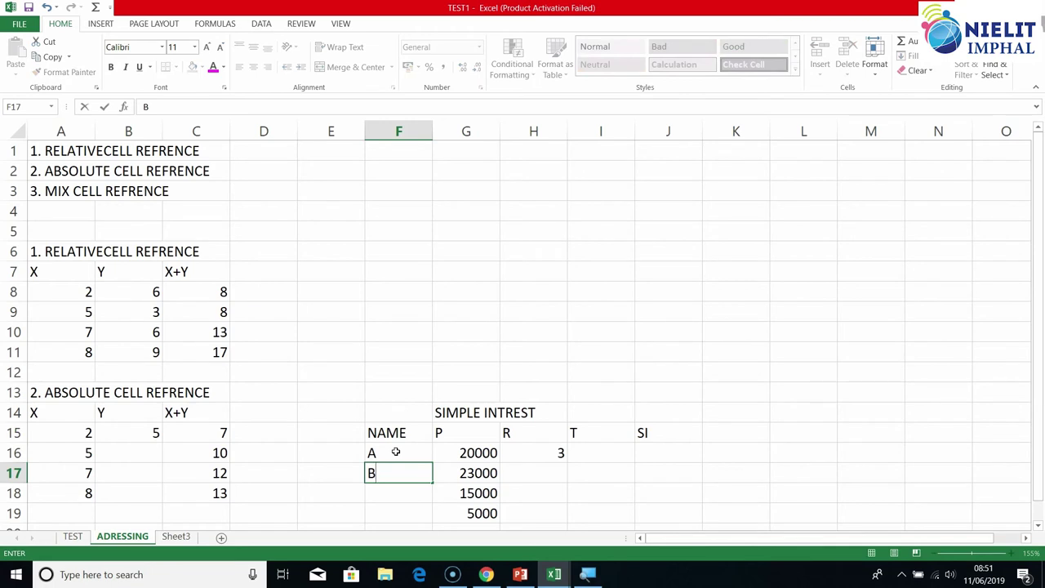
key(Return)
text(C)
key(Return)
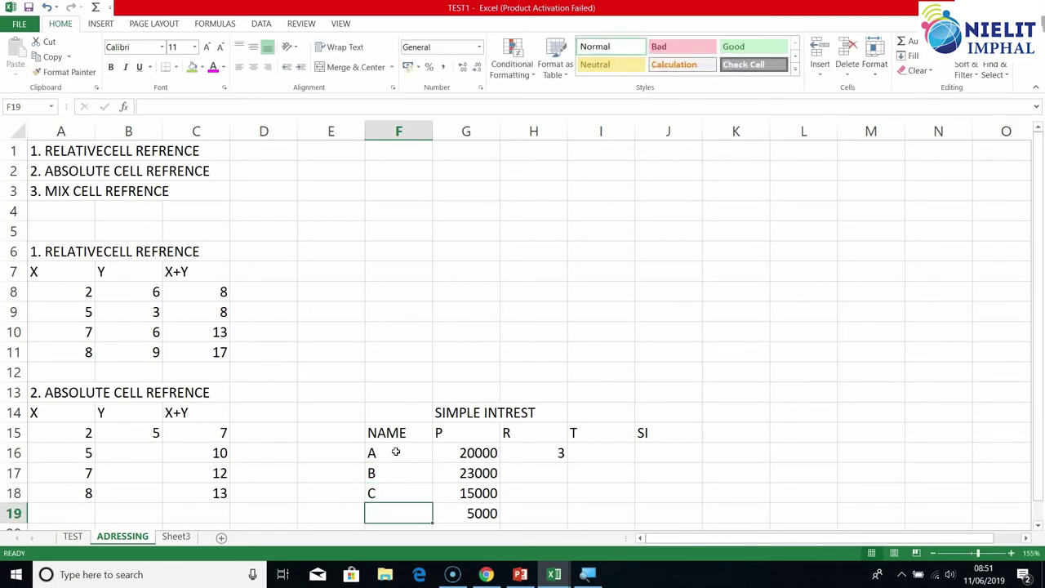
text(D)
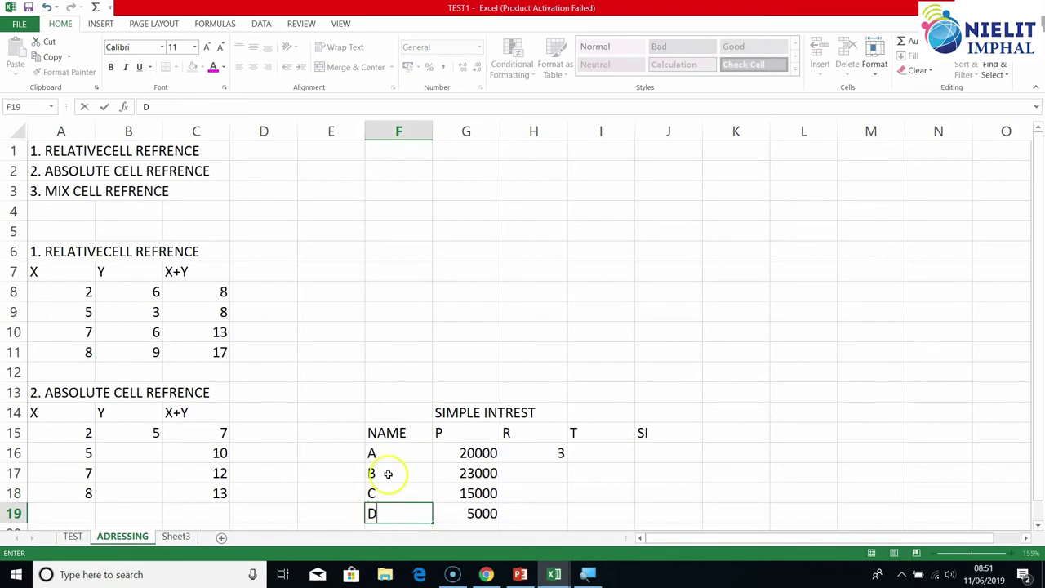
Enter the time values 4, 3, 7 and 12 in I16:I19 under T
click(518, 460)
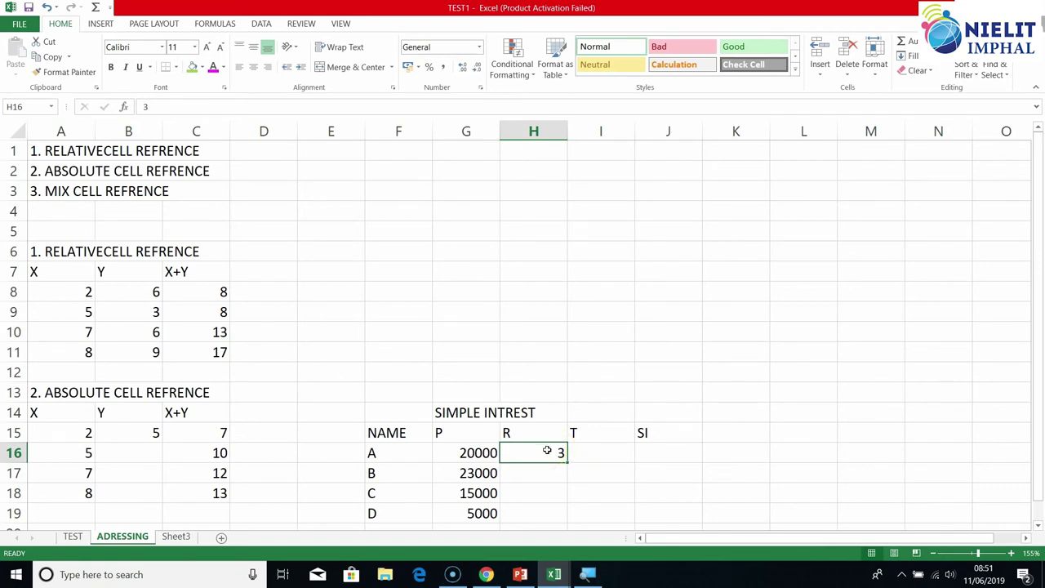
click(598, 459)
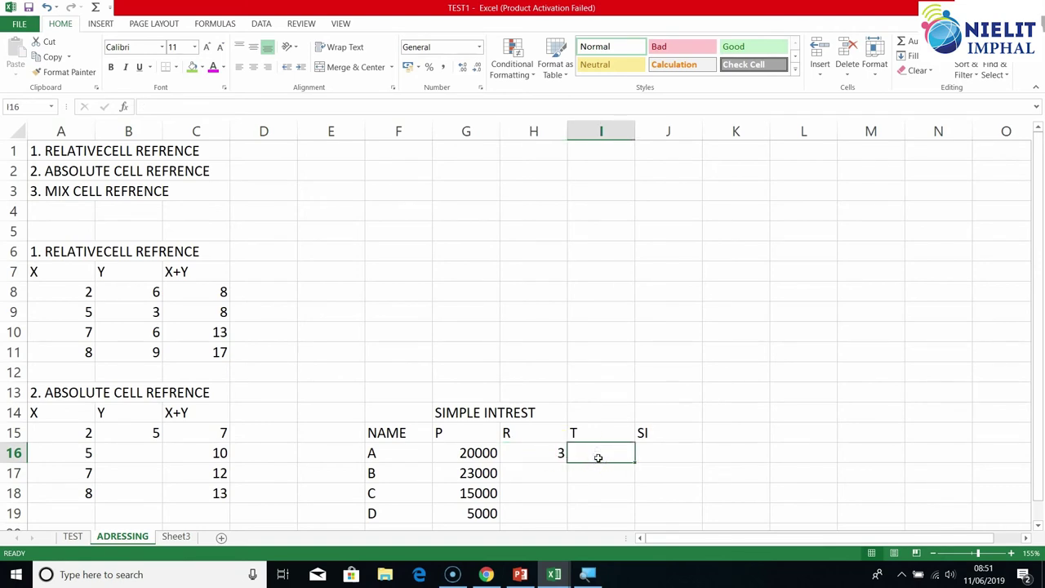
text(4)
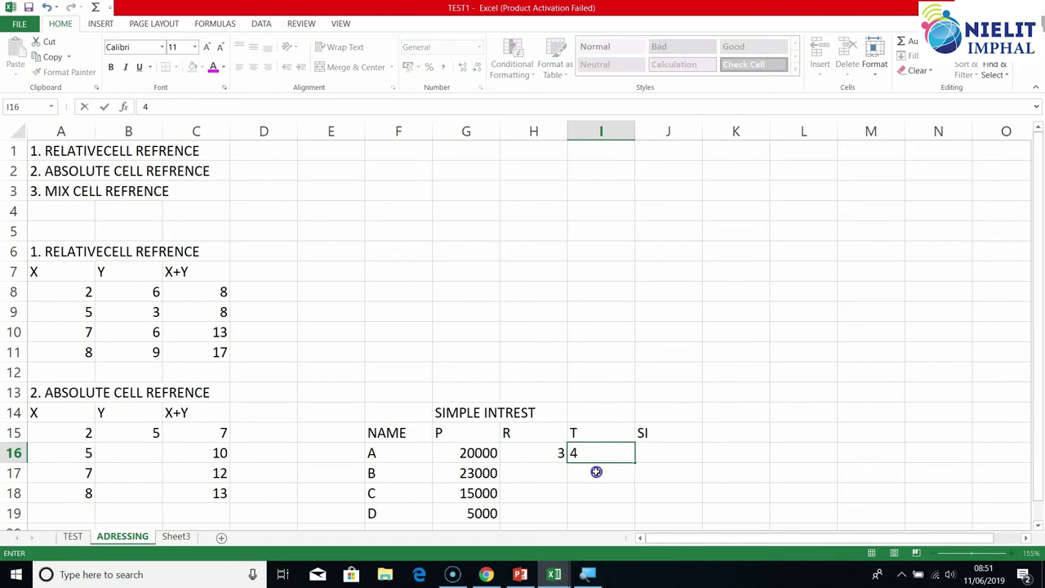
click(596, 472)
text(3)
click(588, 493)
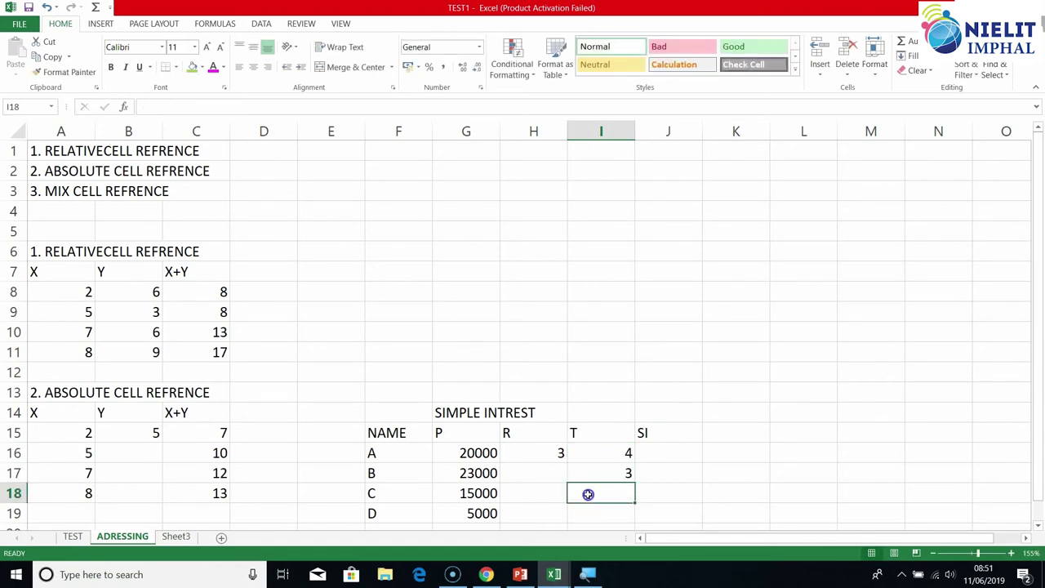
text(7)
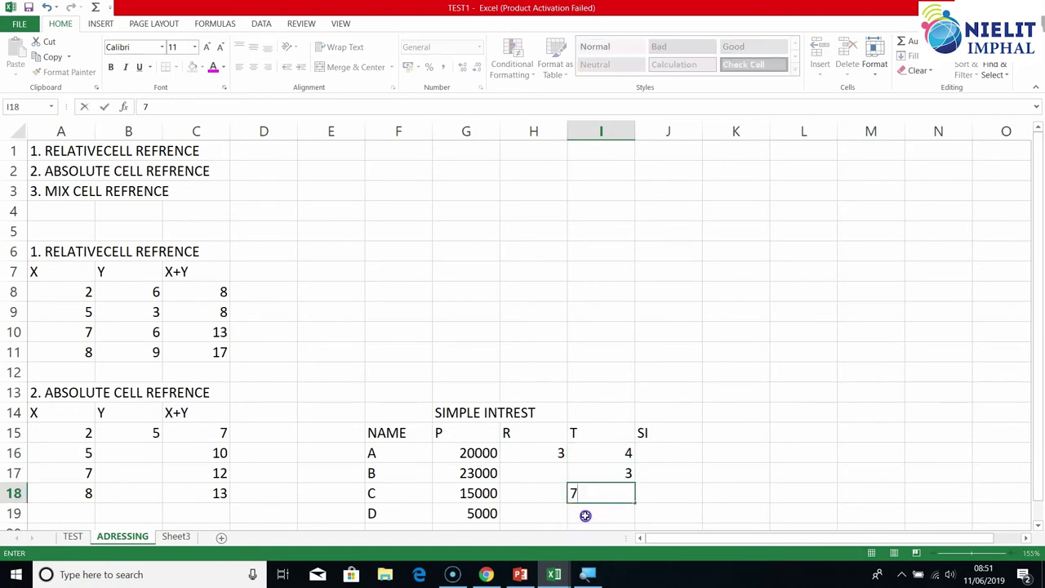
click(584, 514)
text(12)
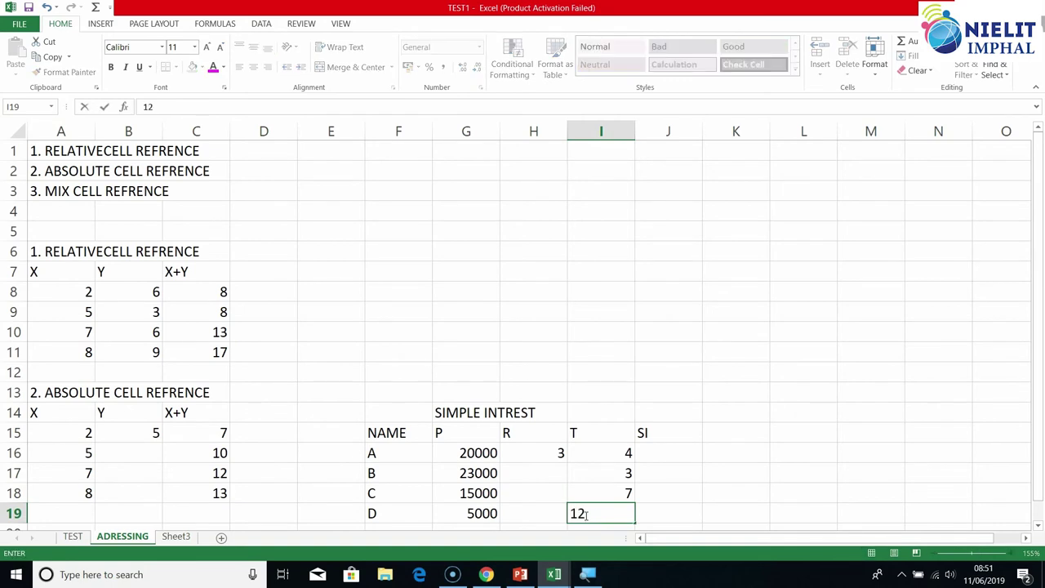
click(655, 512)
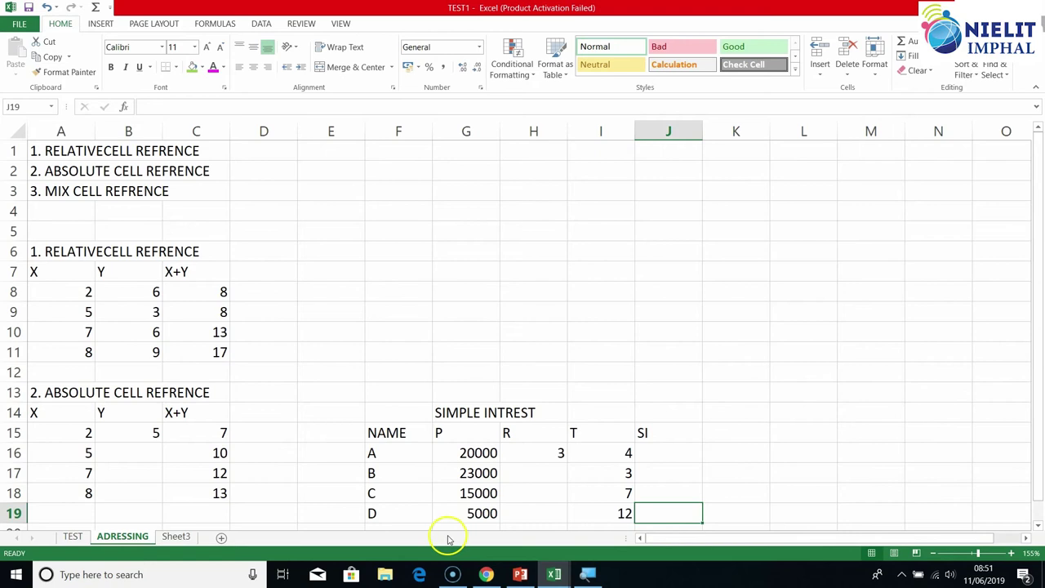
Start the simple interest formula in J16 as =G16*$H$16, making the rate reference absolute
click(671, 454)
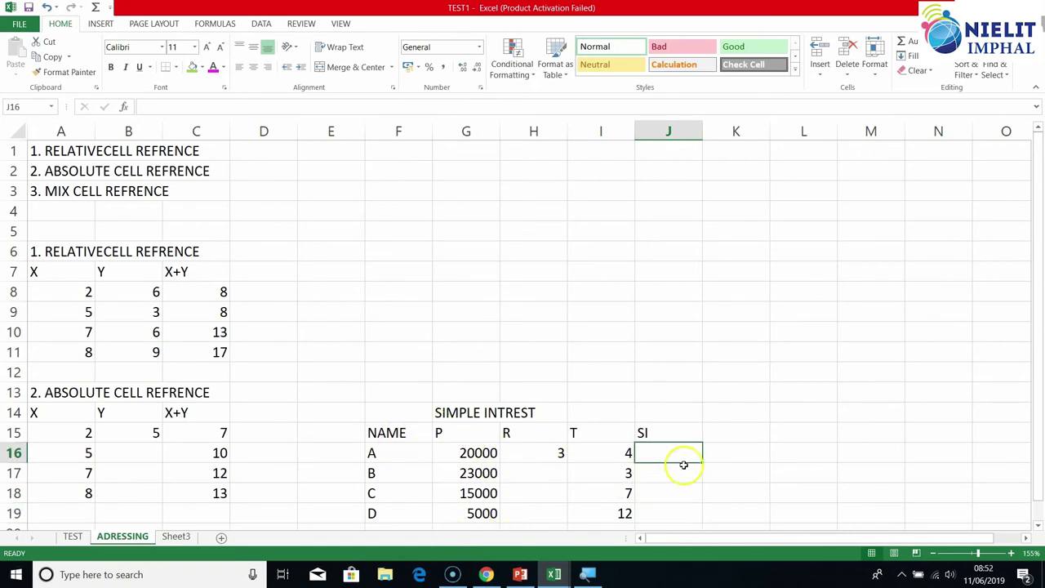
text(=)
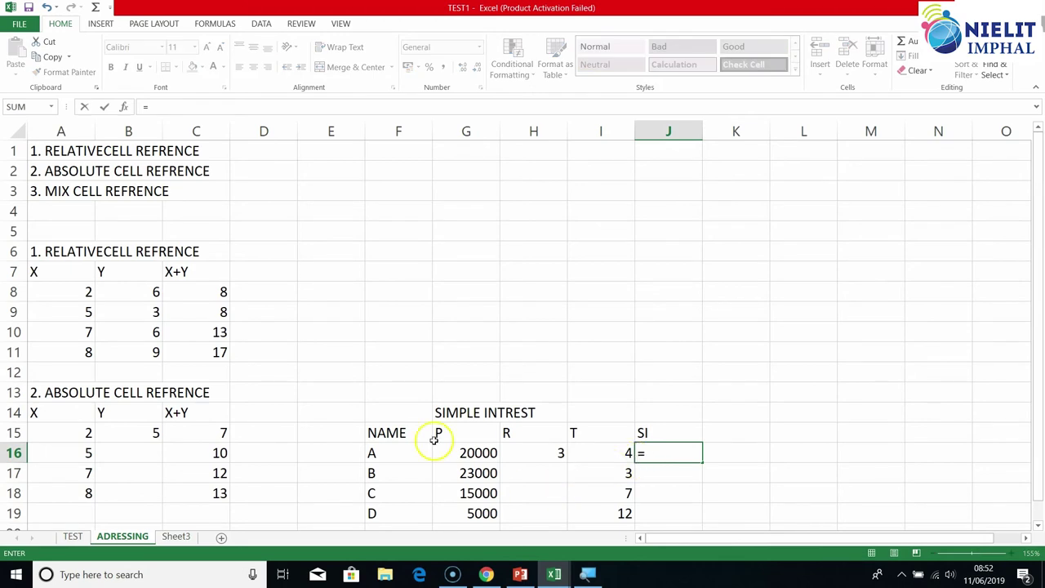
click(457, 452)
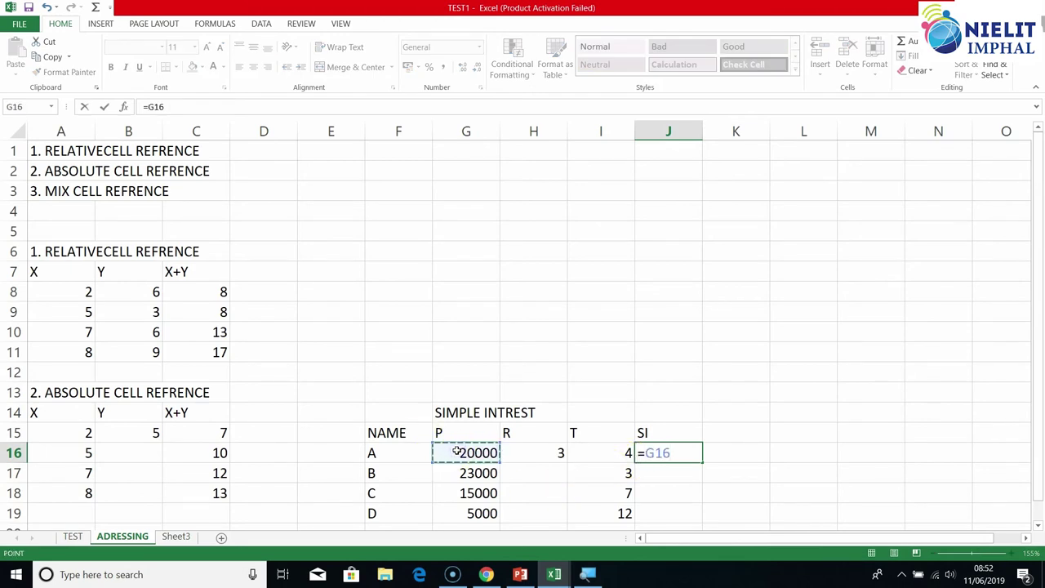
text(*)
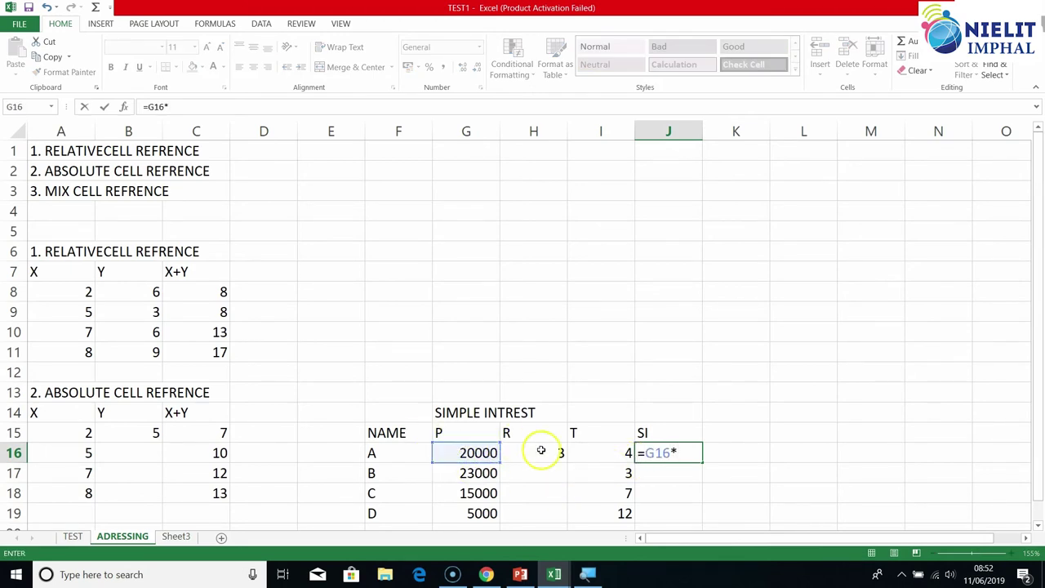
click(539, 454)
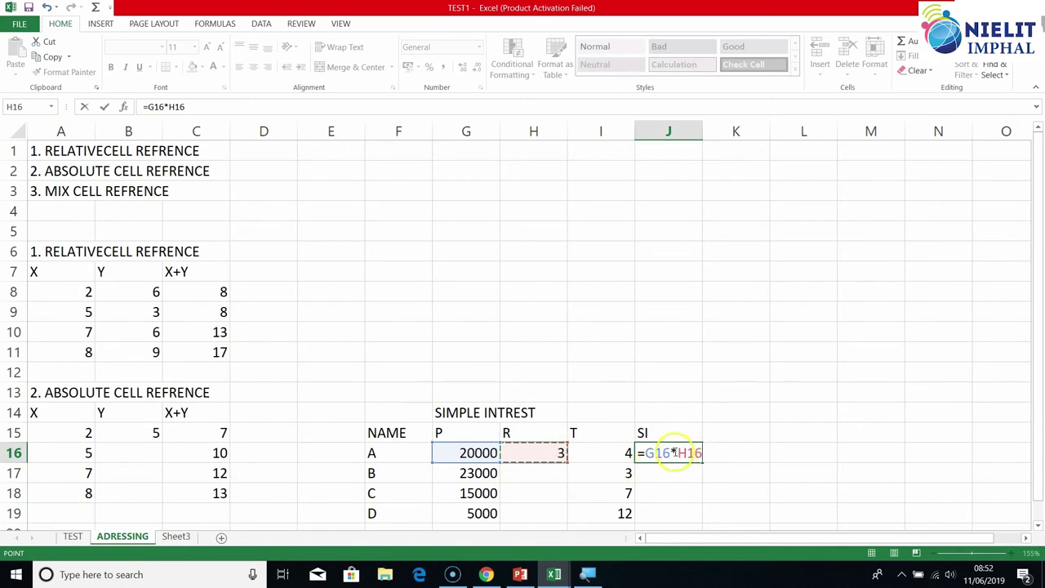
click(675, 453)
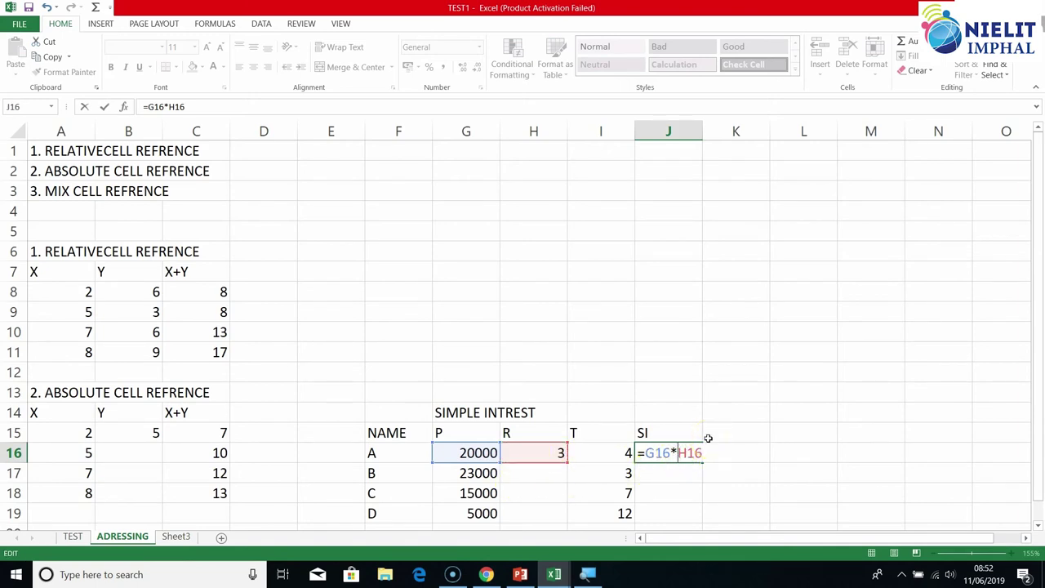
click(695, 452)
key(F4)
key(F4)
key(F4)
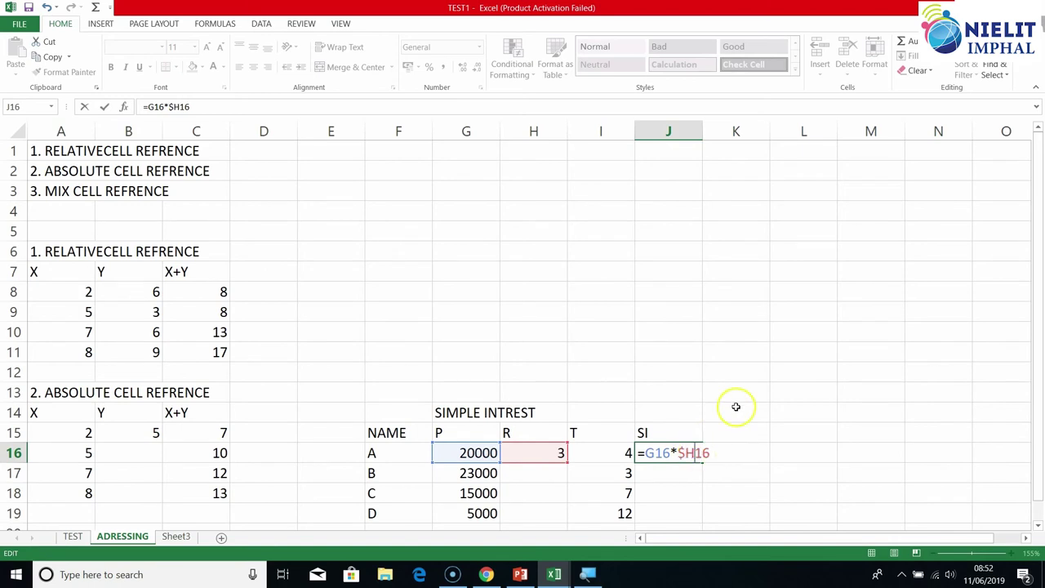
text($)
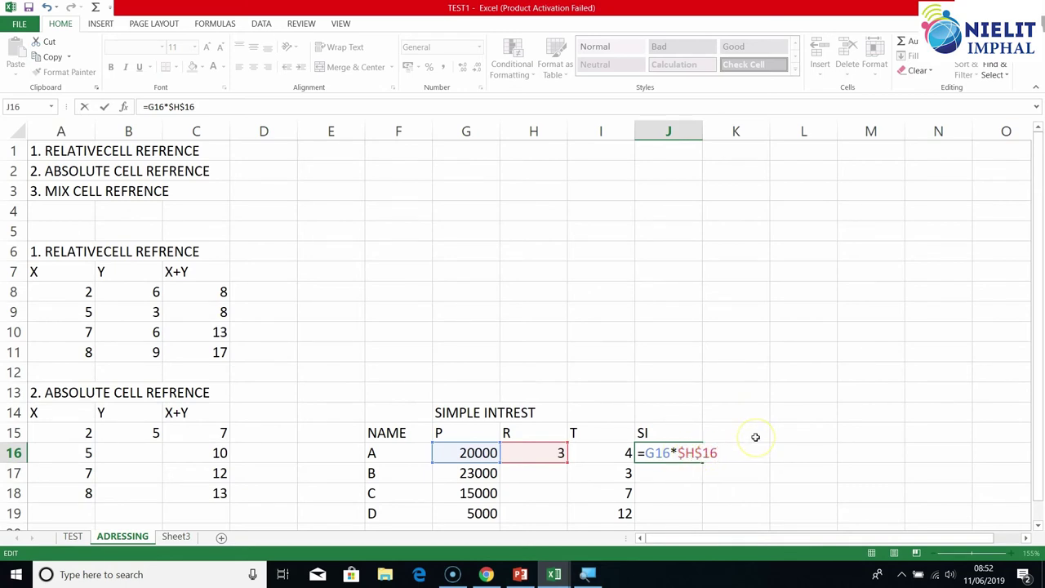
Complete the J16 formula by multiplying by the time in I16 and dividing by 100, giving =G16*$H$16*I16/100
text(*)
click(590, 452)
text(/100)
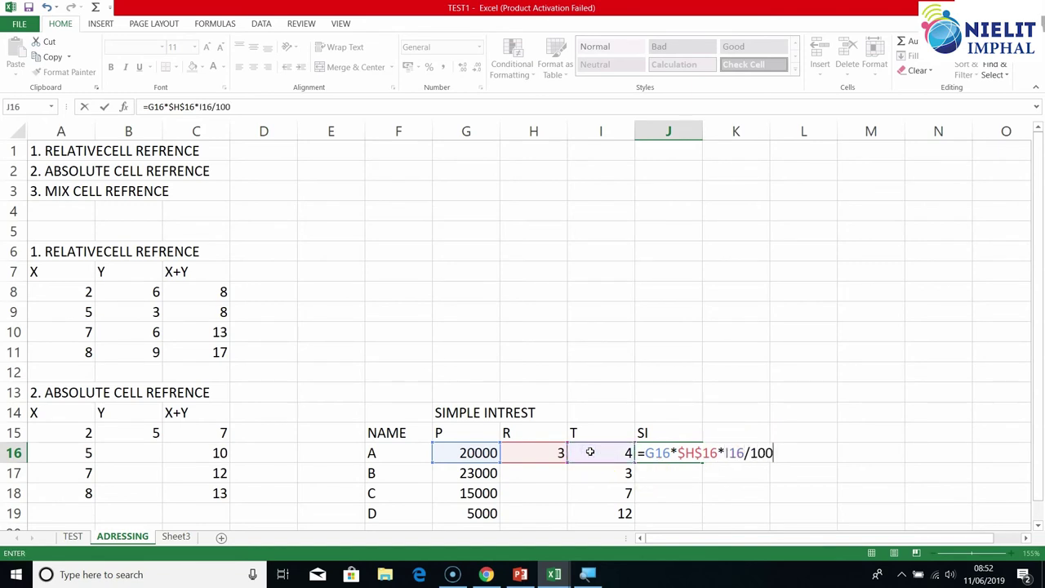
key(Return)
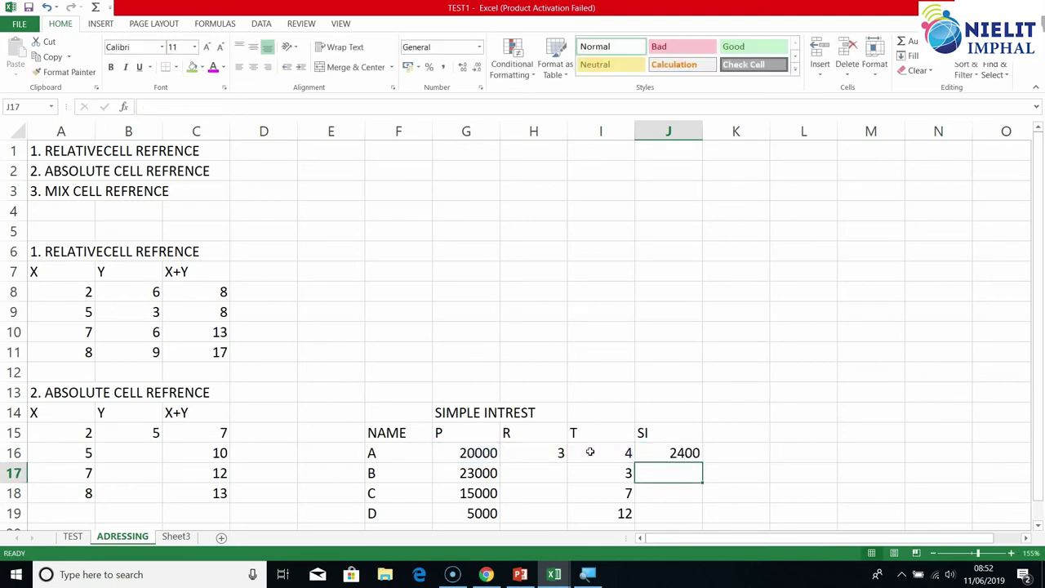
Fill the simple interest formula from J16 down through J19
click(684, 455)
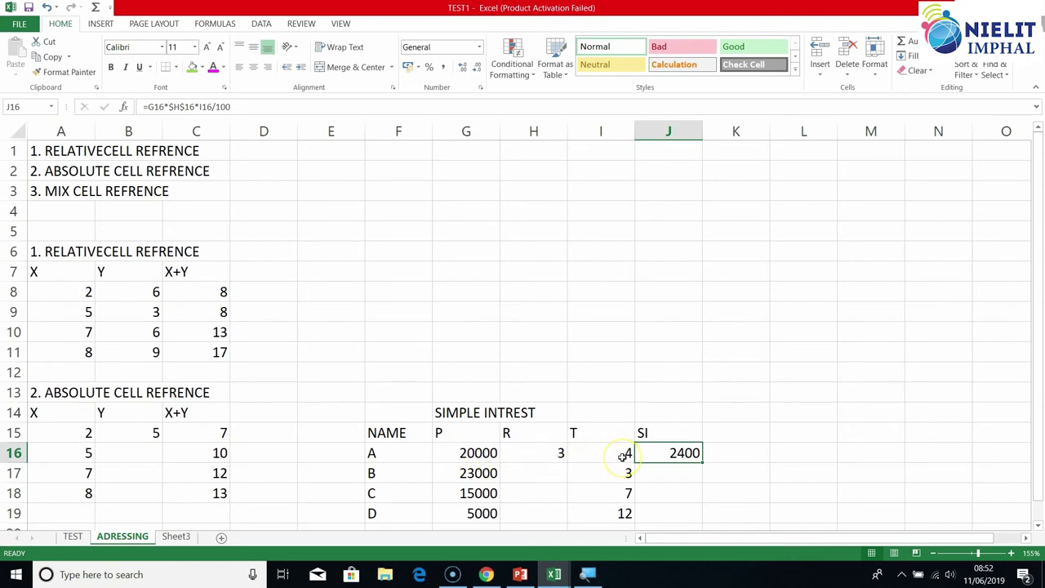
click(681, 455)
click(680, 462)
click(688, 456)
drag(701, 463, 701, 517)
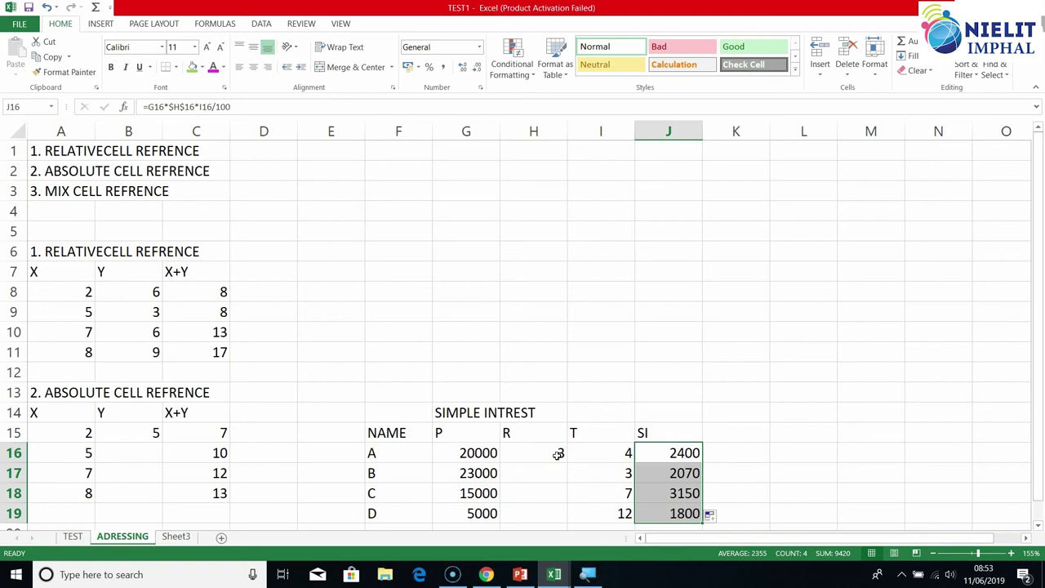
Set the shared interest rate in H16 to 2.5
click(557, 454)
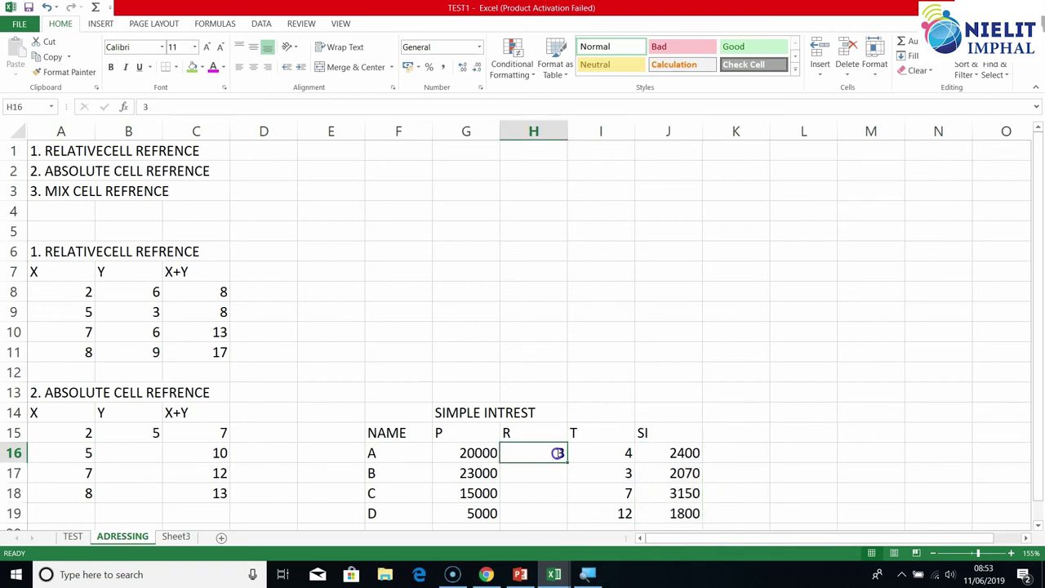
double_click(558, 453)
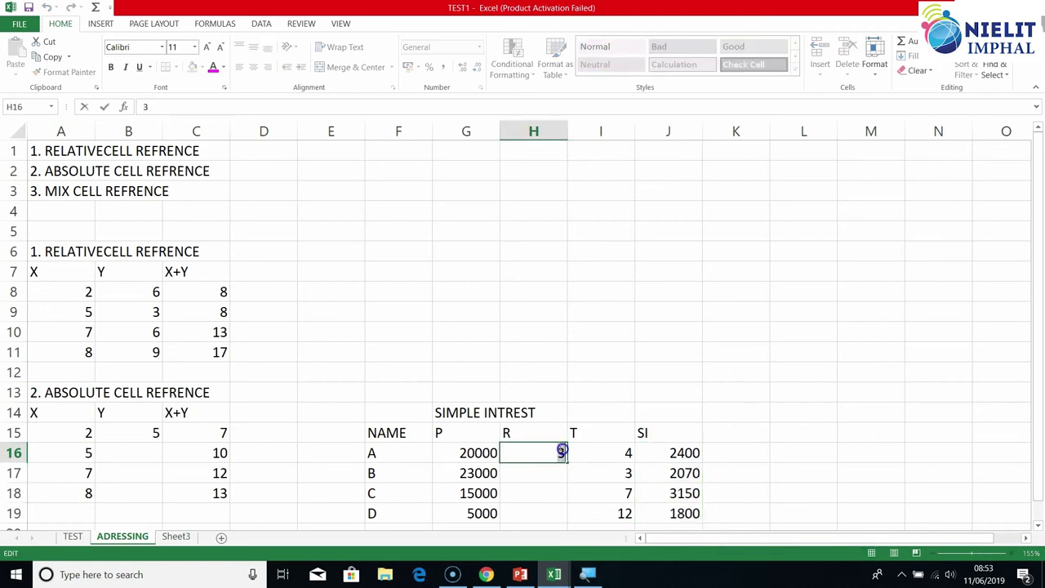
text(2)
click(535, 454)
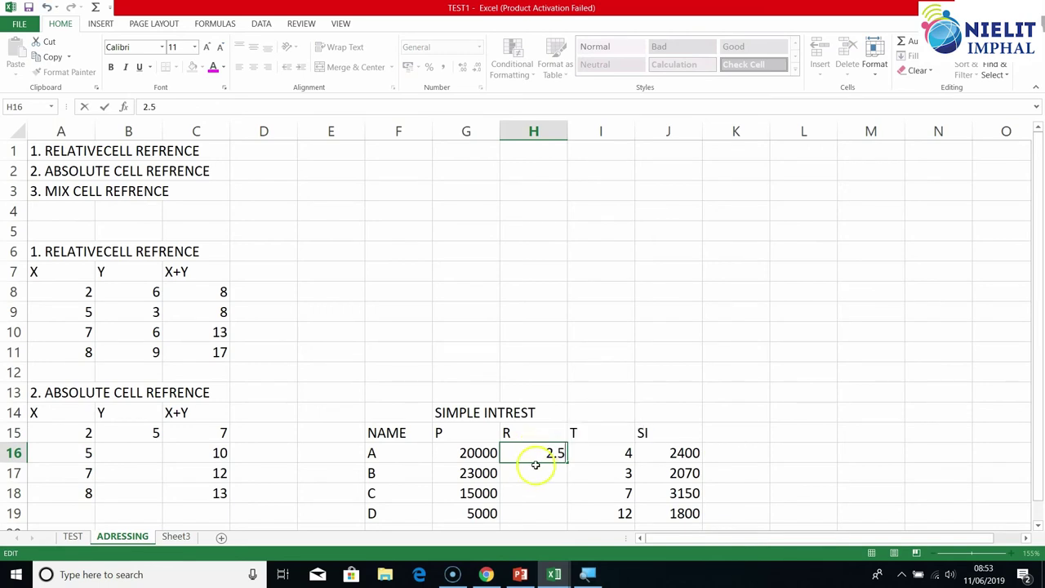
click(772, 486)
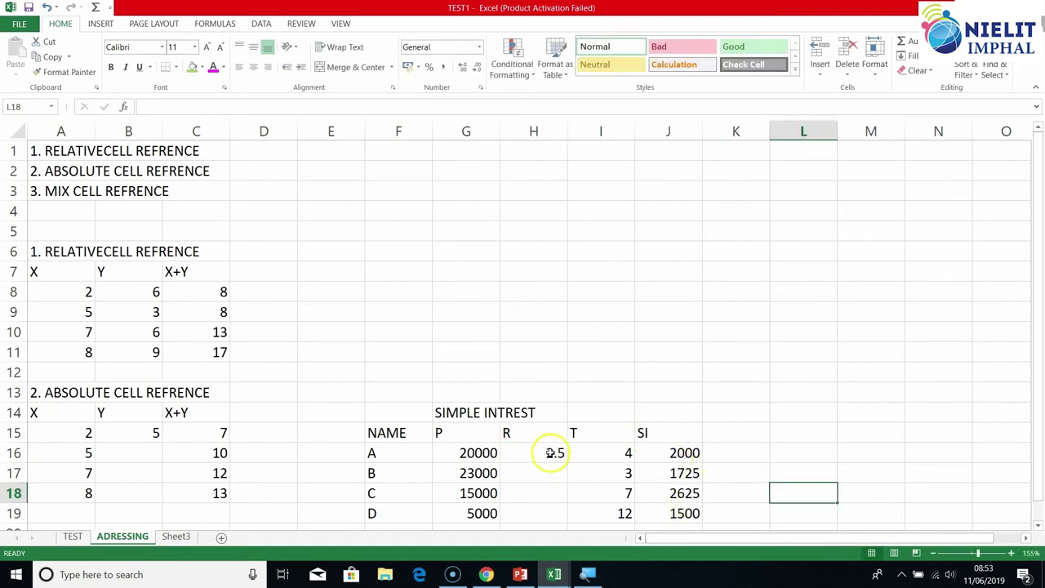
Set the shared interest rate in H16 to 3.5
double_click(550, 453)
drag(547, 452, 574, 454)
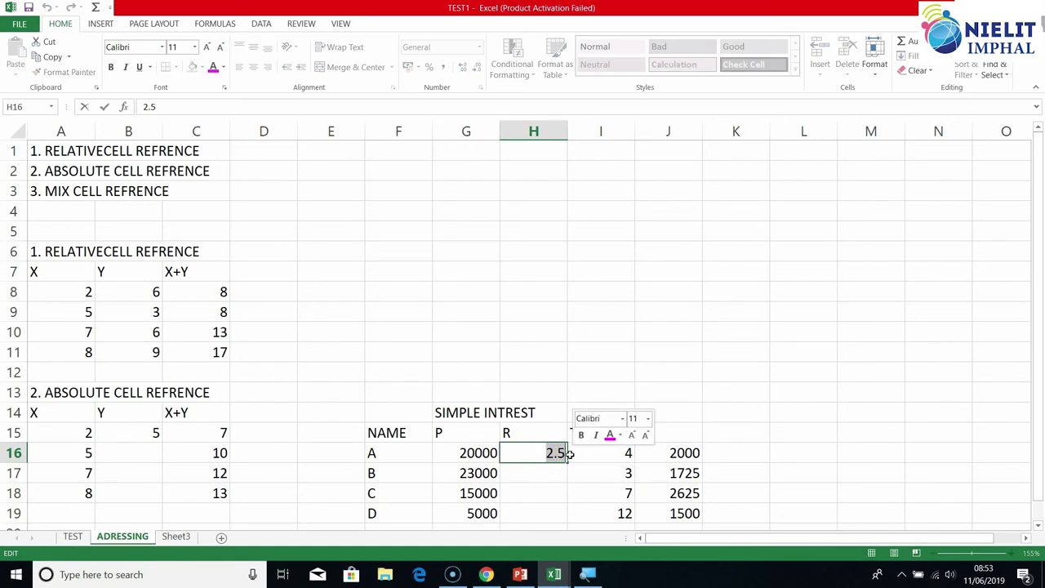
text(3.)
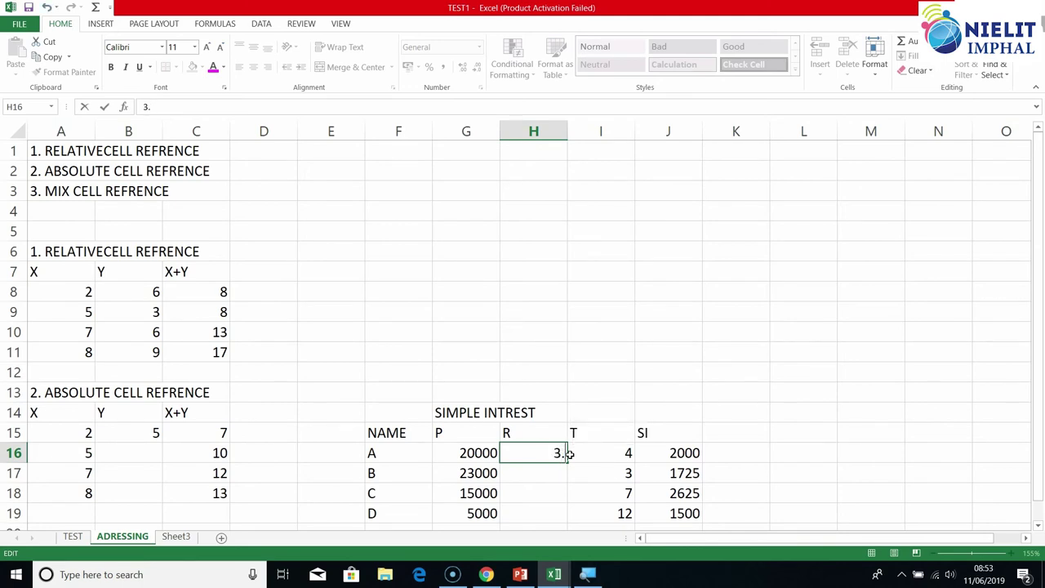
text(5)
click(767, 447)
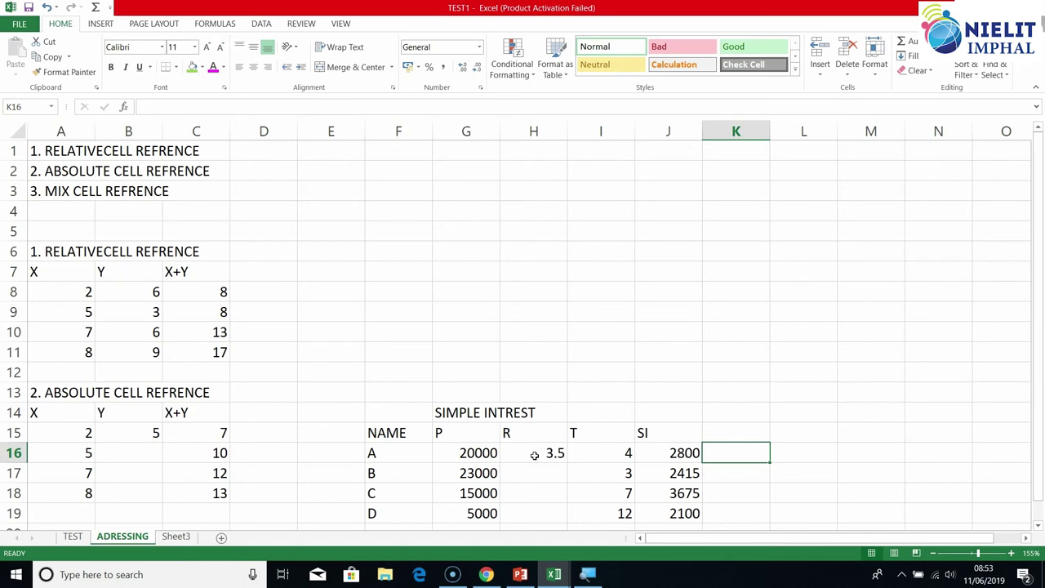
Copy the heading "3. MIX CELL REFRENCE" from A3 to A21 to start the third section
scroll(518, 441, down, 1)
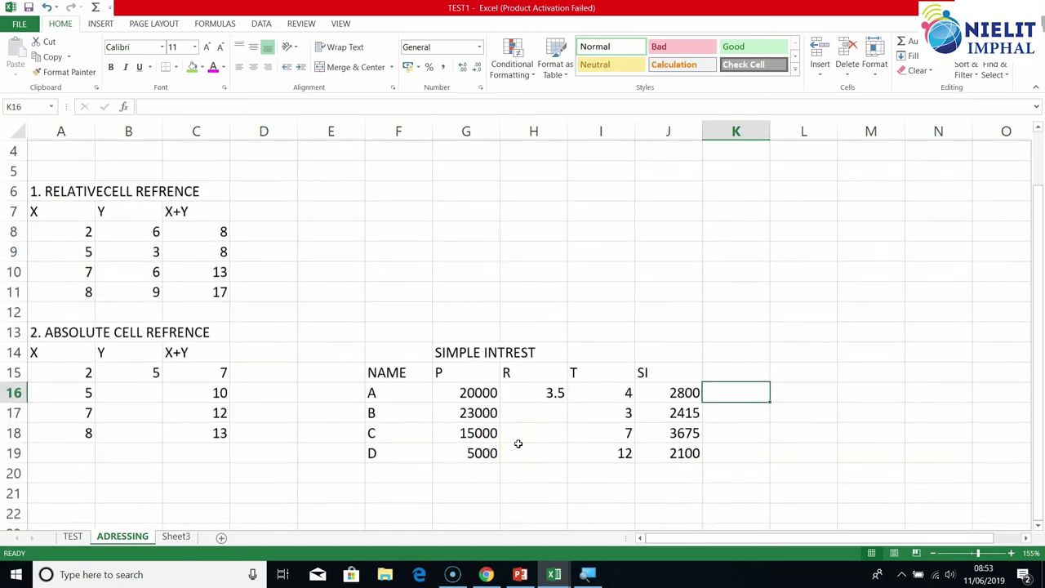
scroll(518, 443, up, 1)
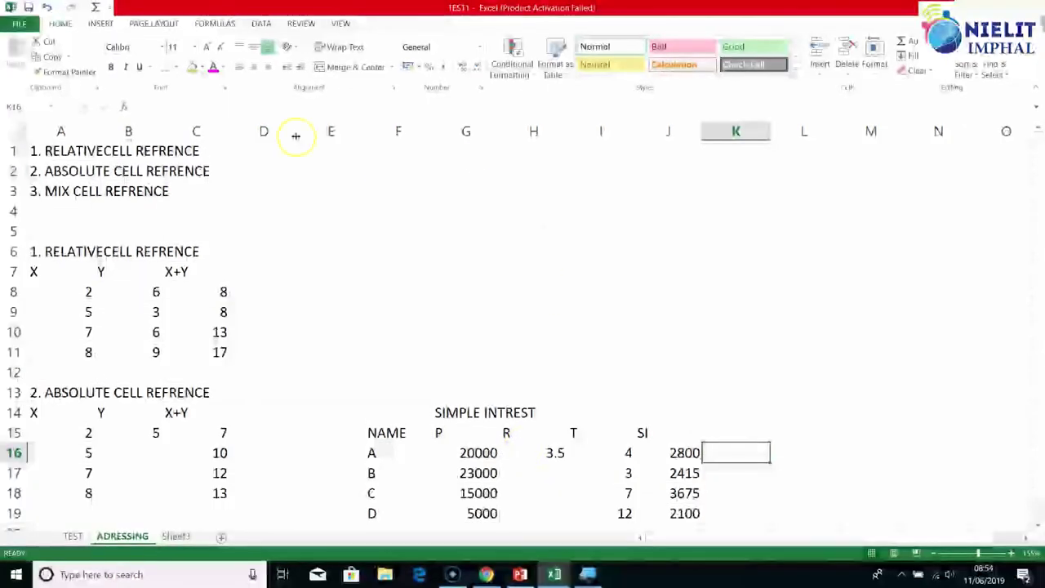
click(36, 191)
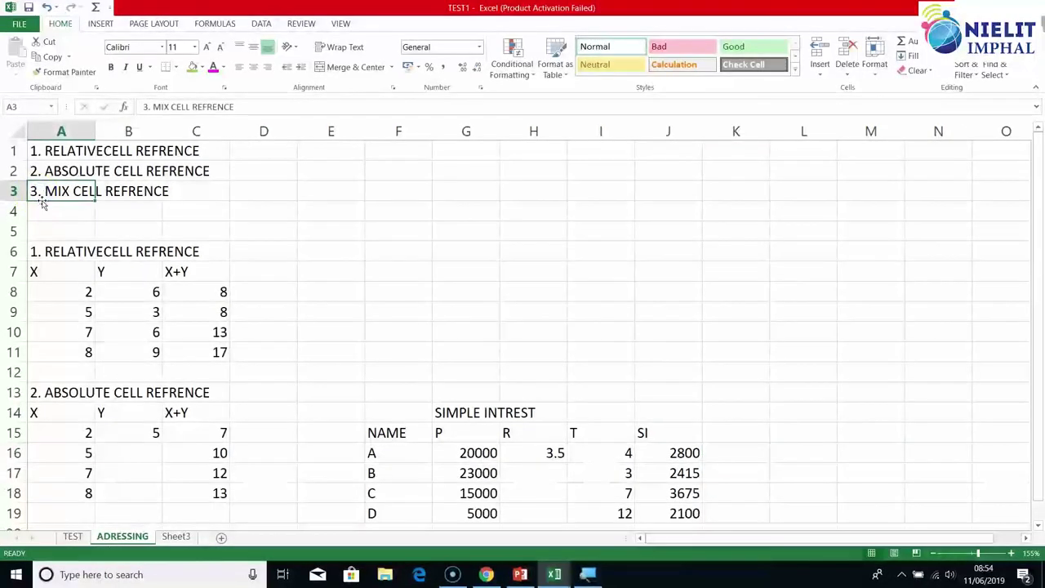
drag(42, 203, 77, 390)
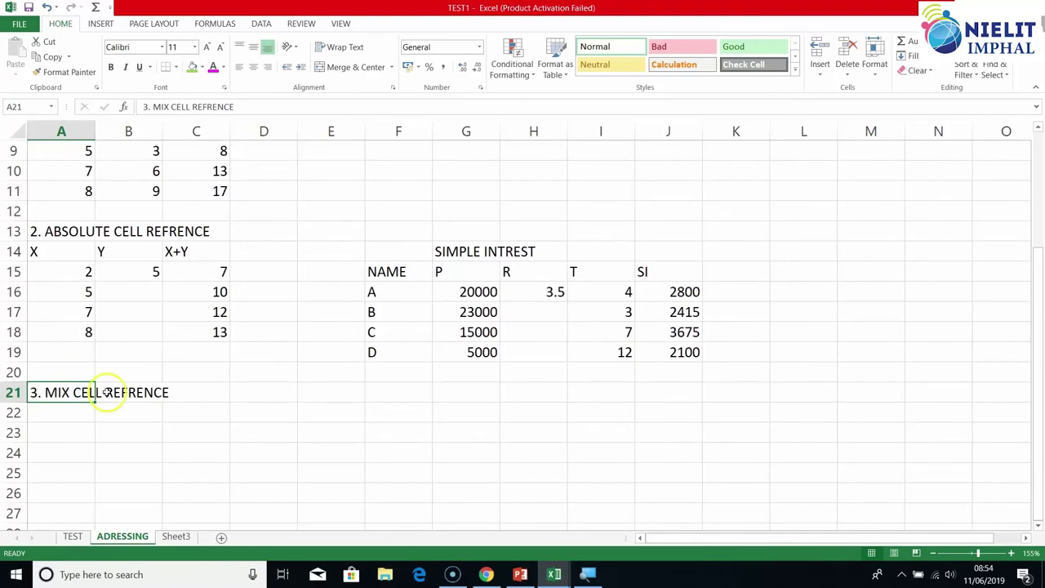
click(73, 417)
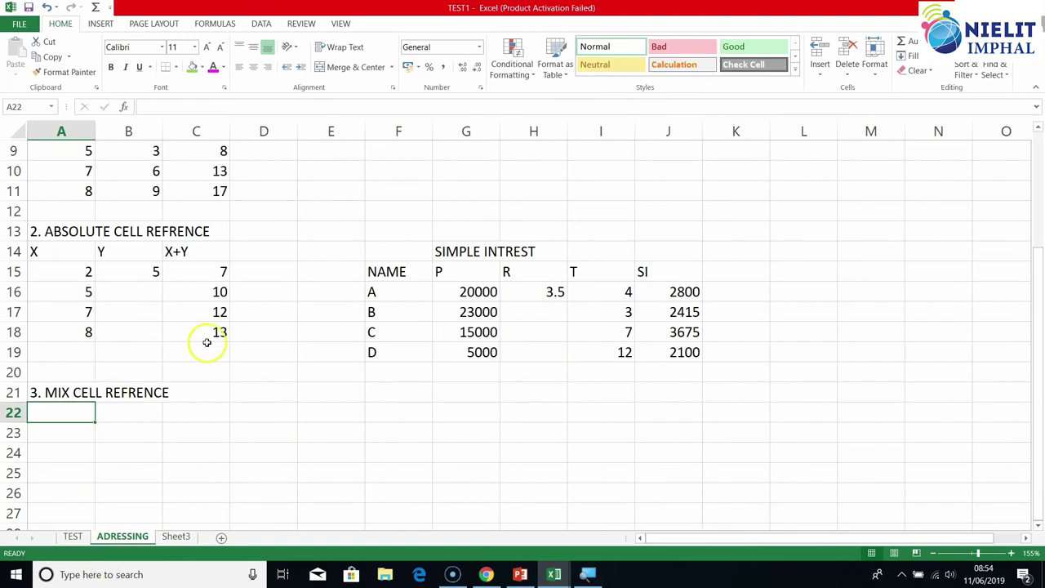
Enter the note "(FIX BOTH RAWS AND COLUMN =$A$12)" in D13 beside the absolute reference heading
click(338, 285)
right_click(312, 283)
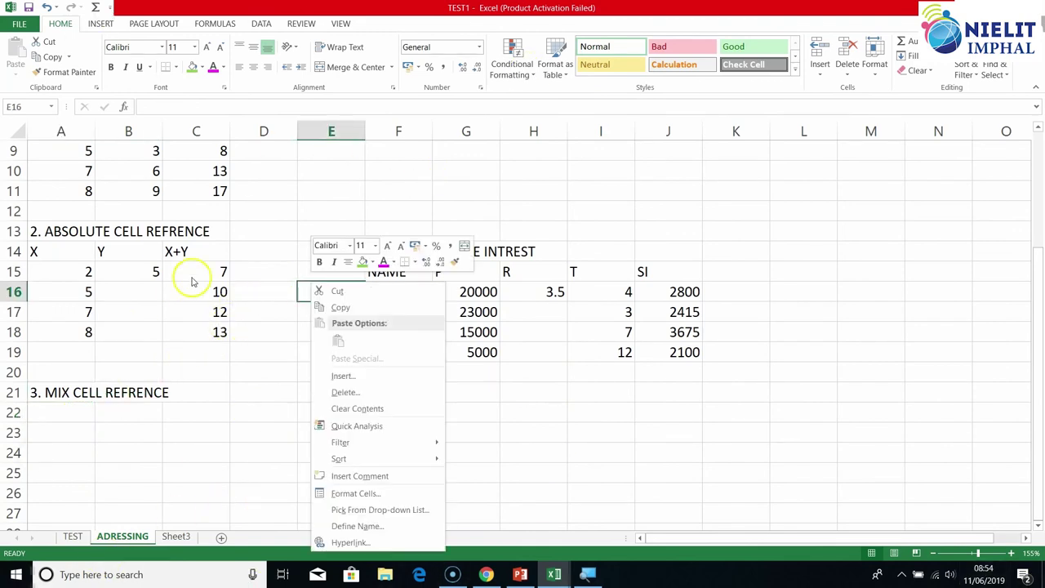
click(260, 236)
click(260, 232)
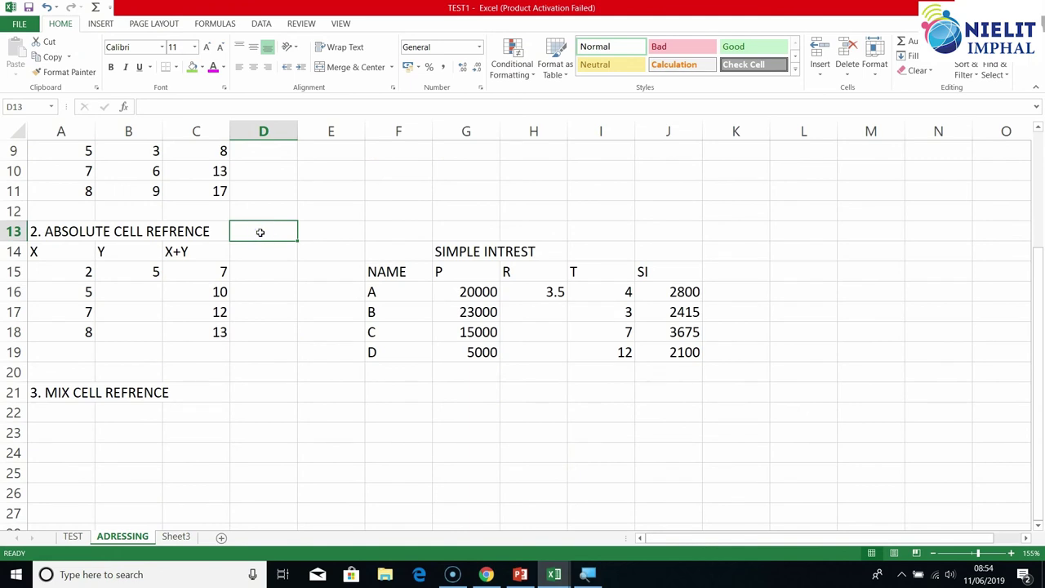
text(()
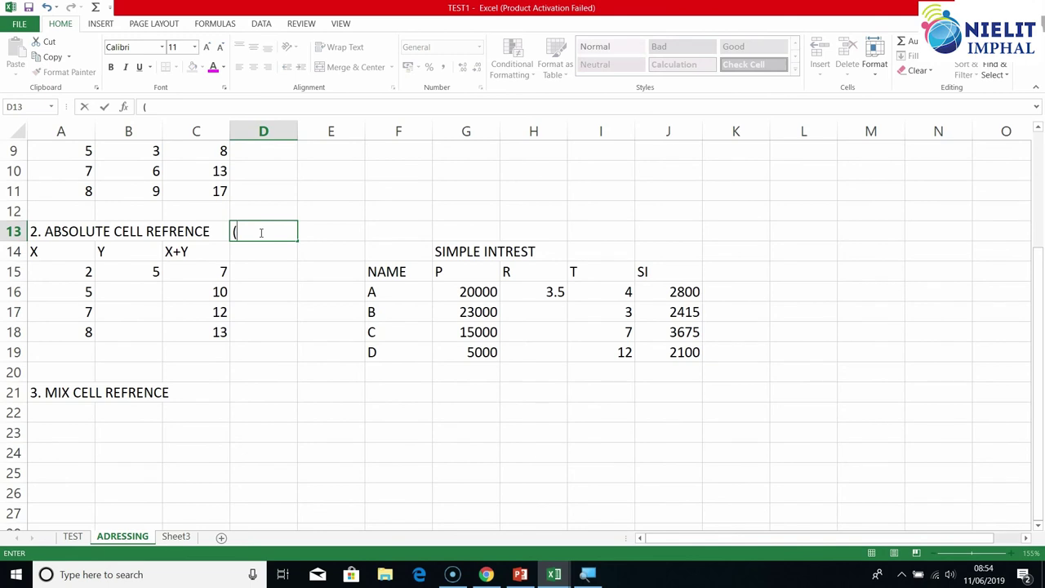
text(FIX BOTH RAWS)
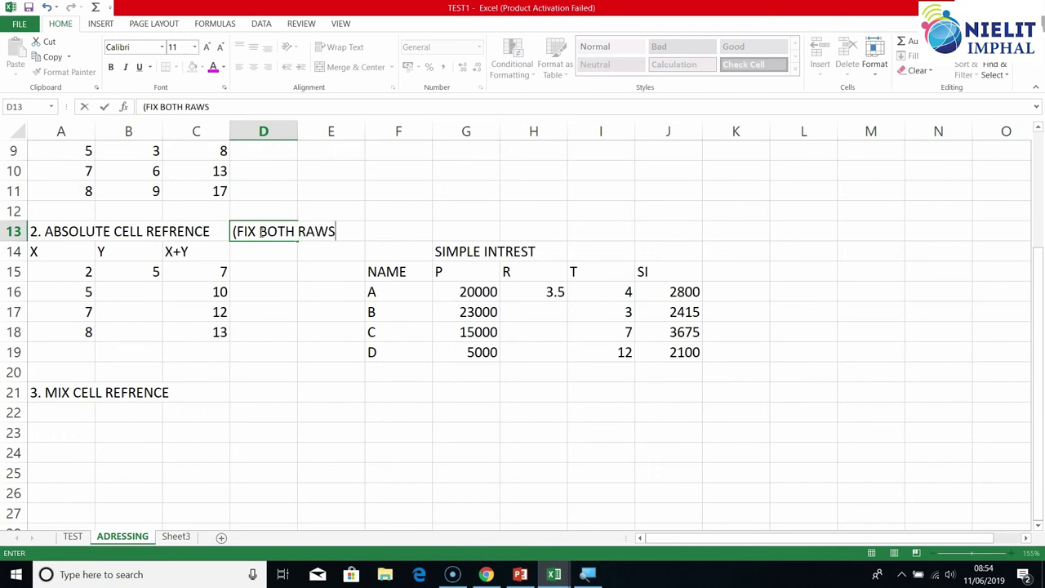
text( AND COLUMN)
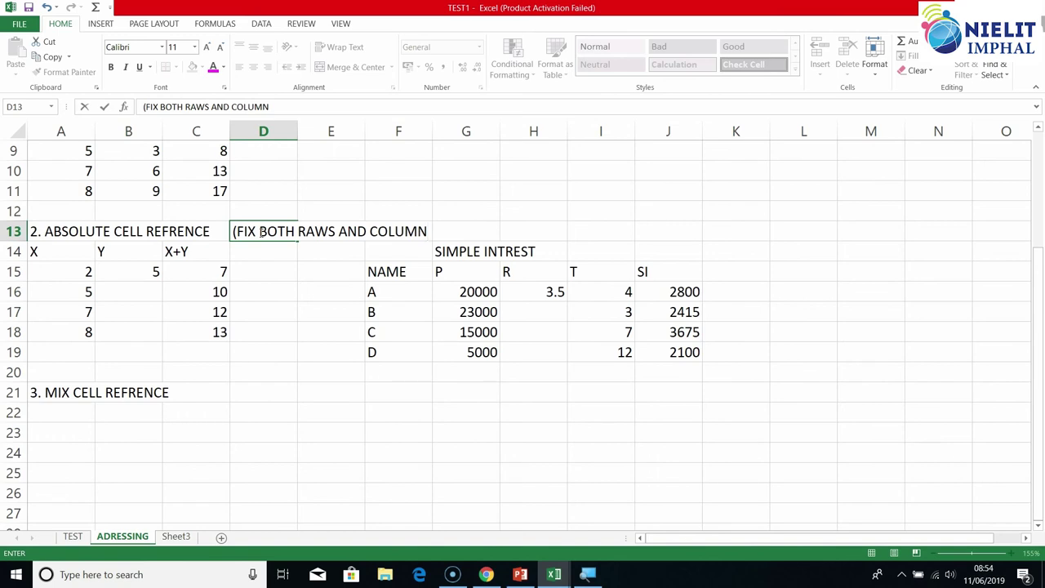
text( =$A$12))
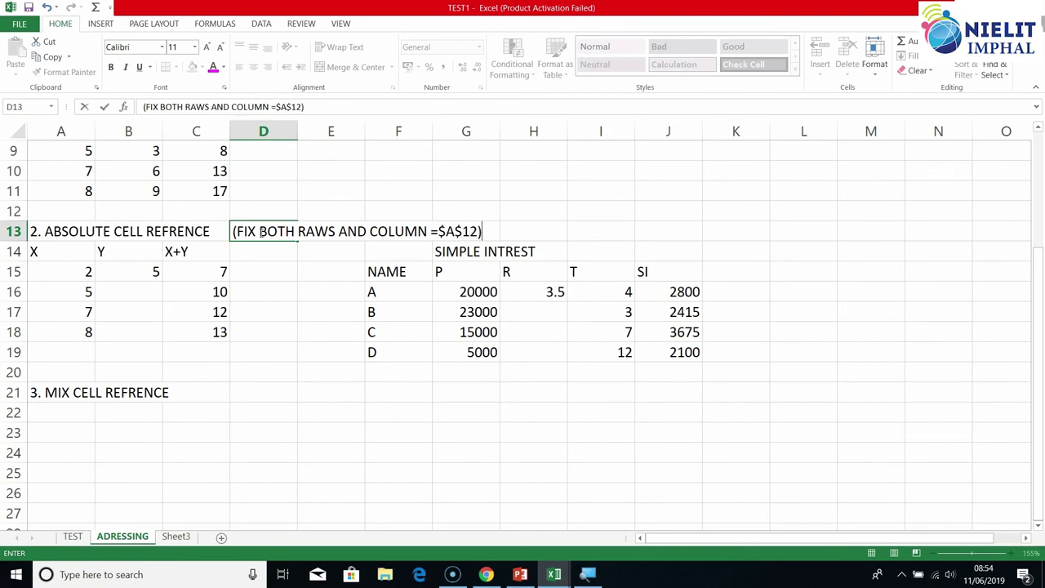
scroll(311, 212, up, 2)
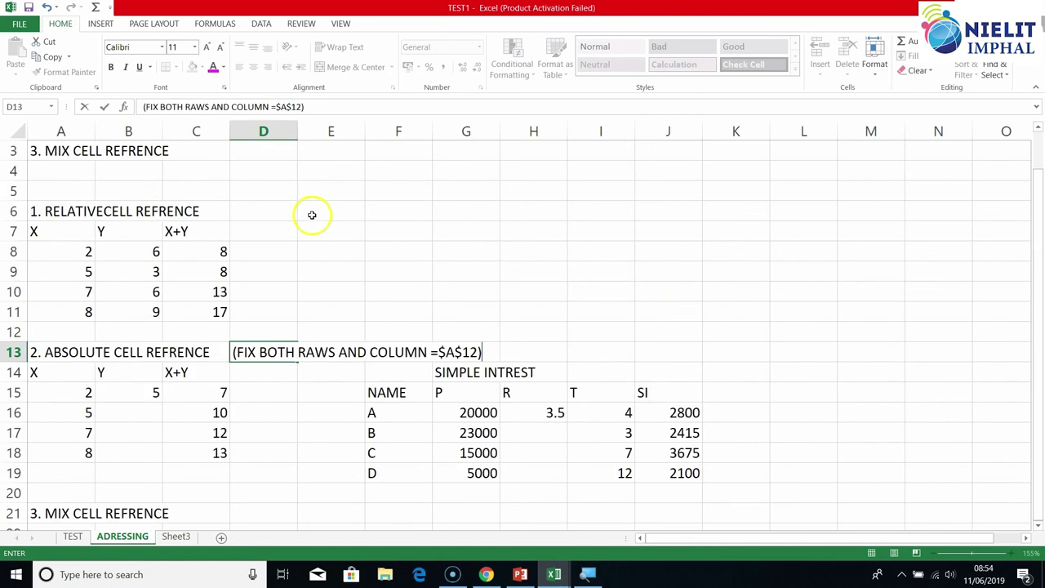
click(263, 215)
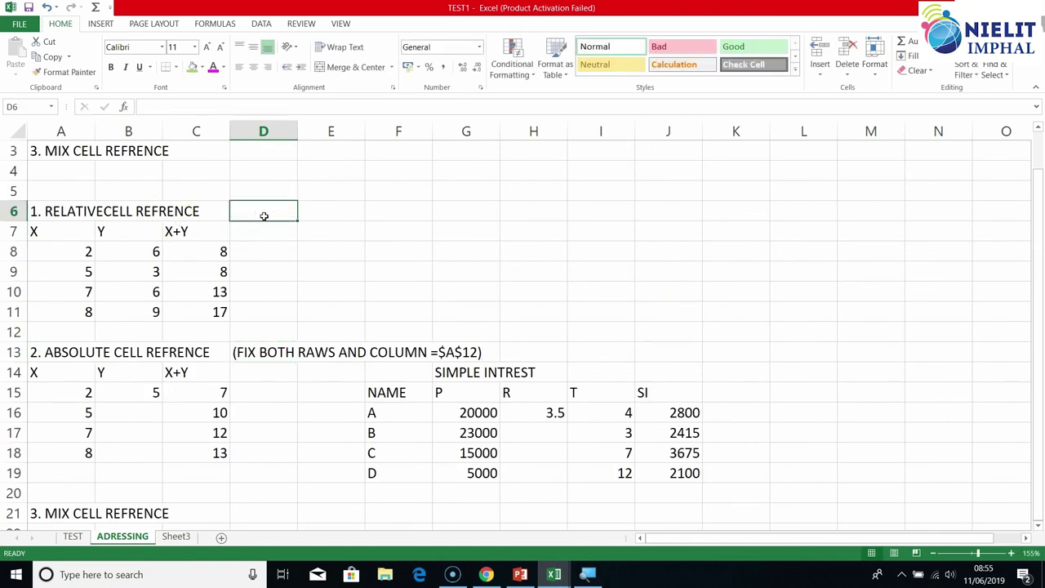
Append "A12" to the relative cell reference heading in A6 as an example reference
double_click(217, 212)
click(130, 214)
click(70, 211)
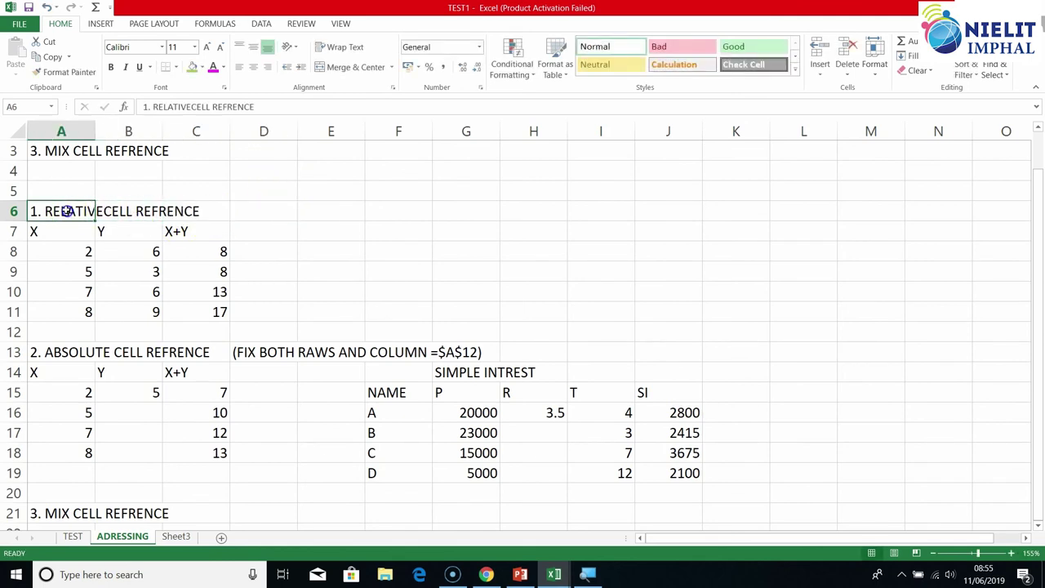
click(281, 106)
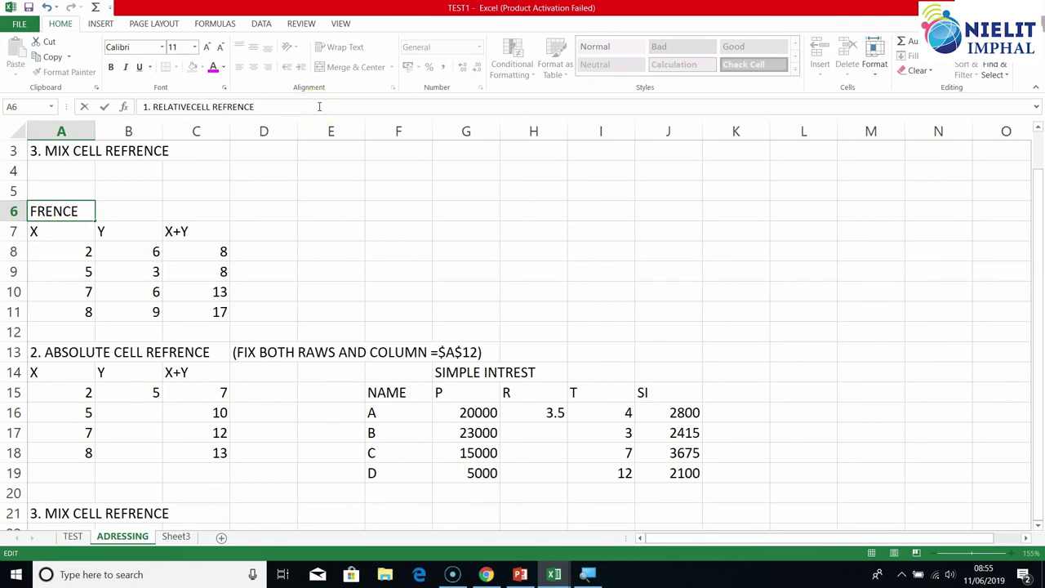
text(A12)
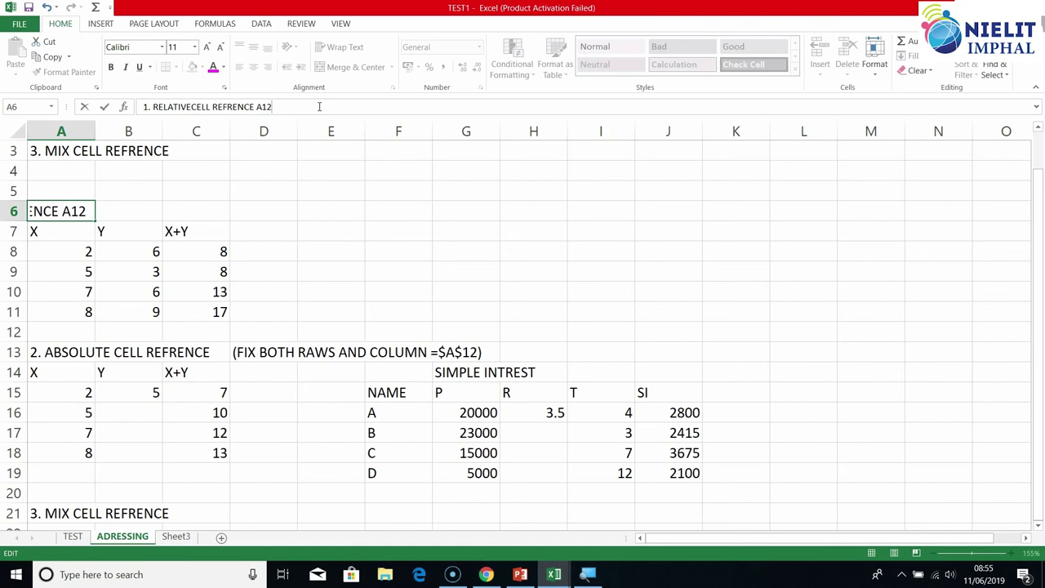
click(324, 312)
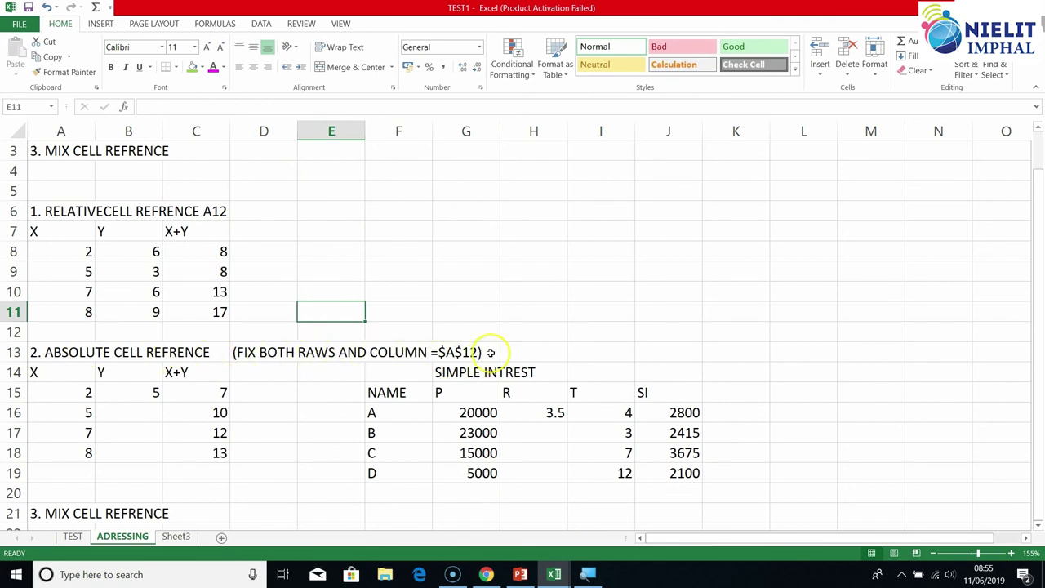
Enter the note "(FIX EITHER RAW AOR COLUM =$A12 OR A$12" in D21 beside the mixed reference heading
scroll(511, 355, down, 3)
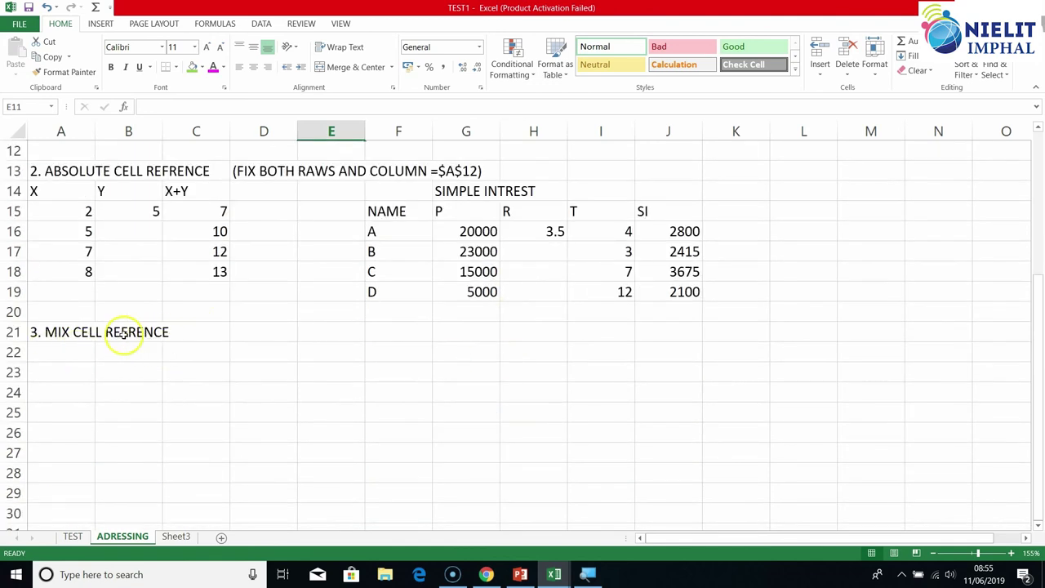
double_click(200, 334)
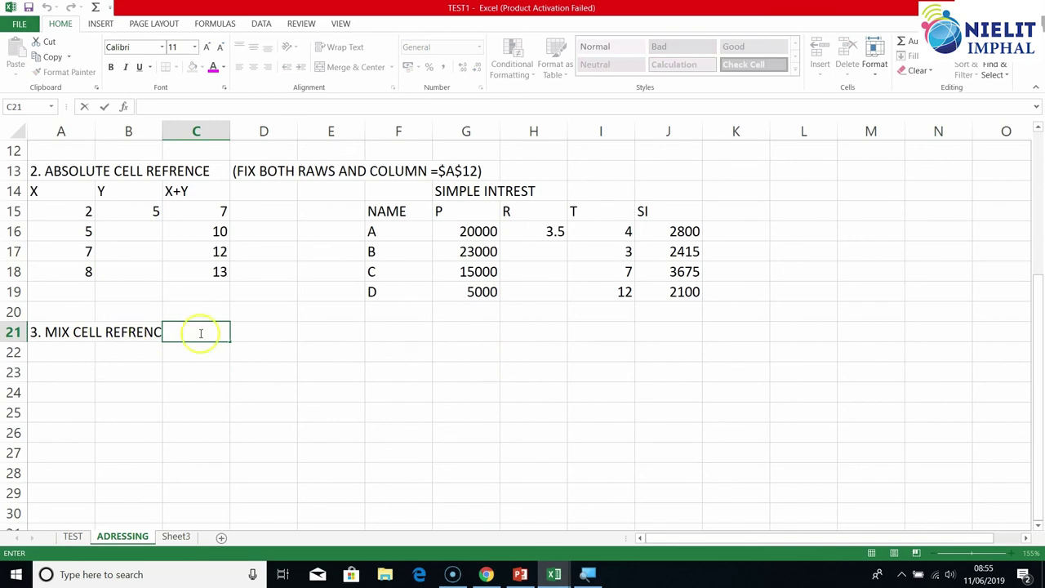
click(252, 336)
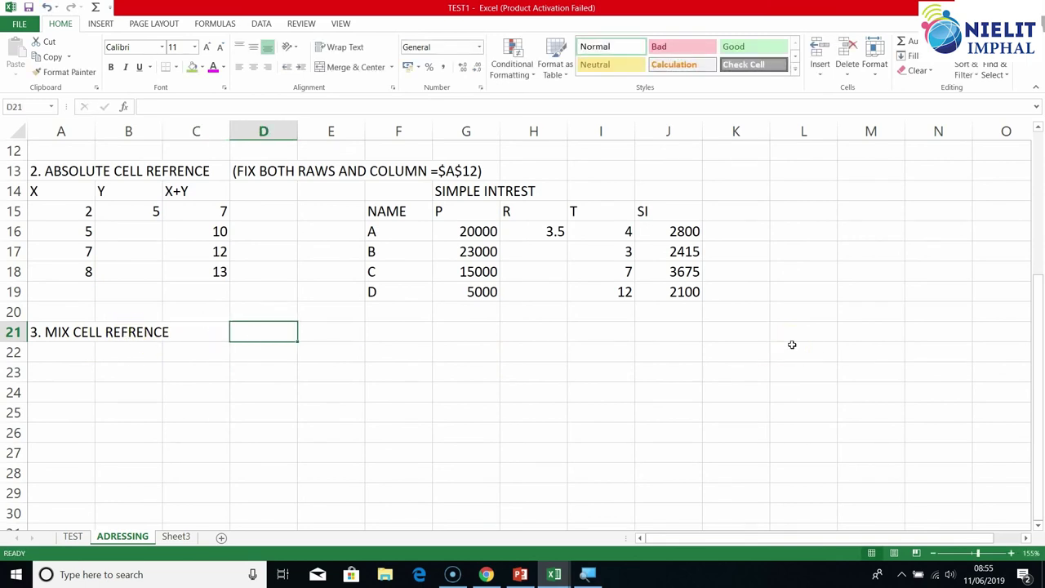
text(()
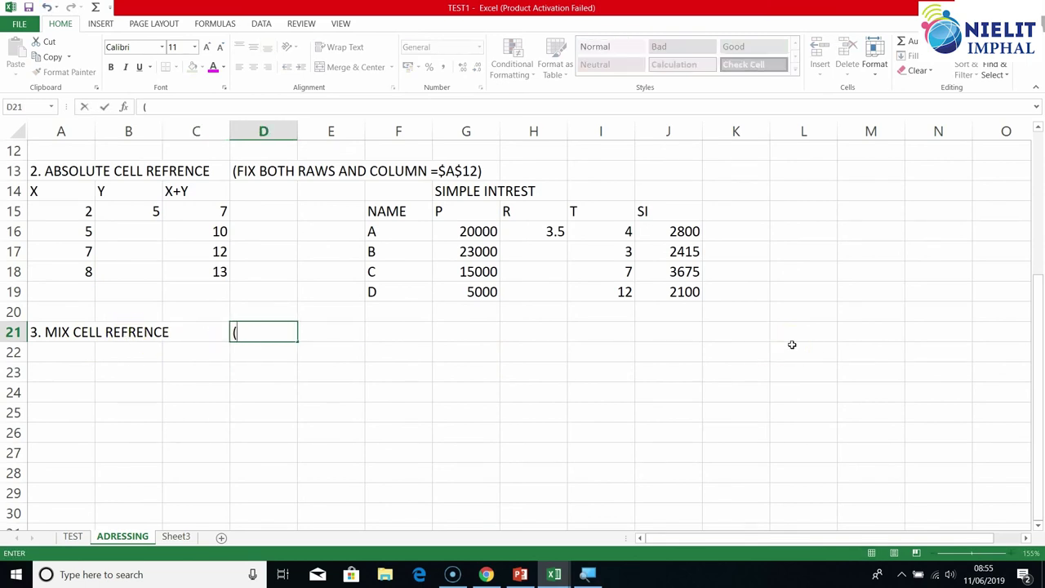
text(FIX EITHER RAW)
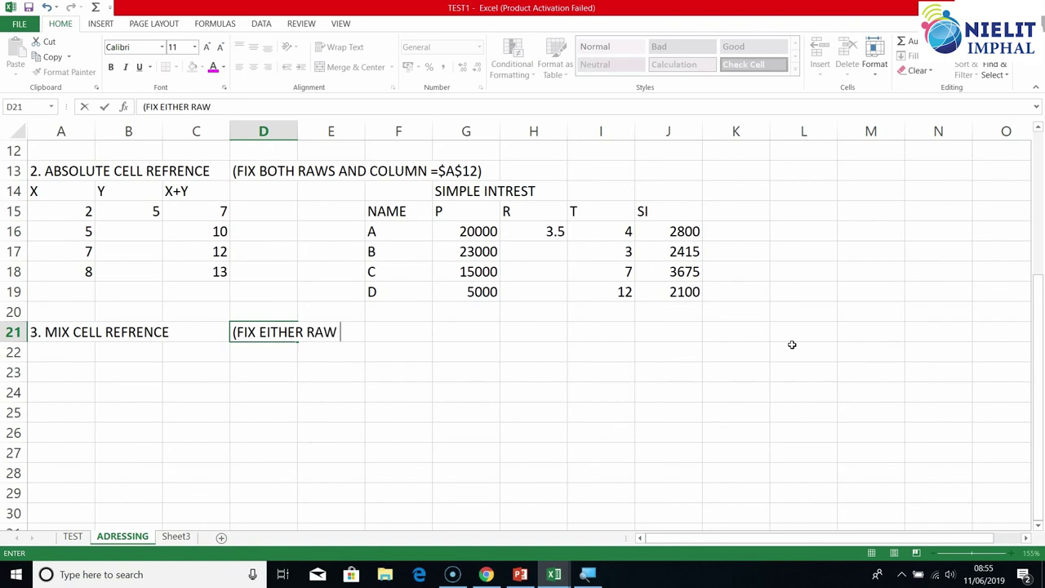
text( AOR COLUM)
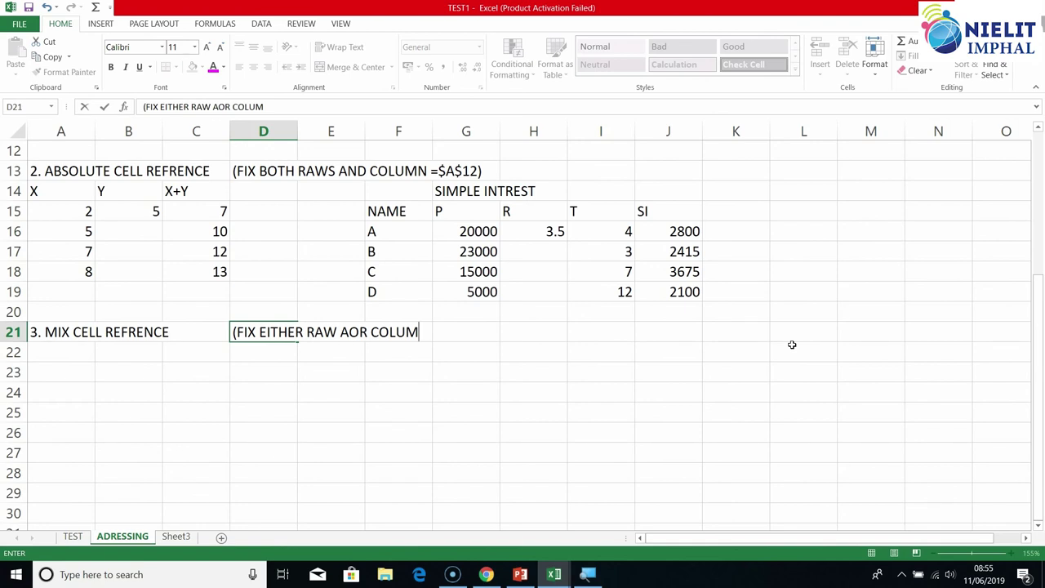
text(=$)
text(A12 ORA)
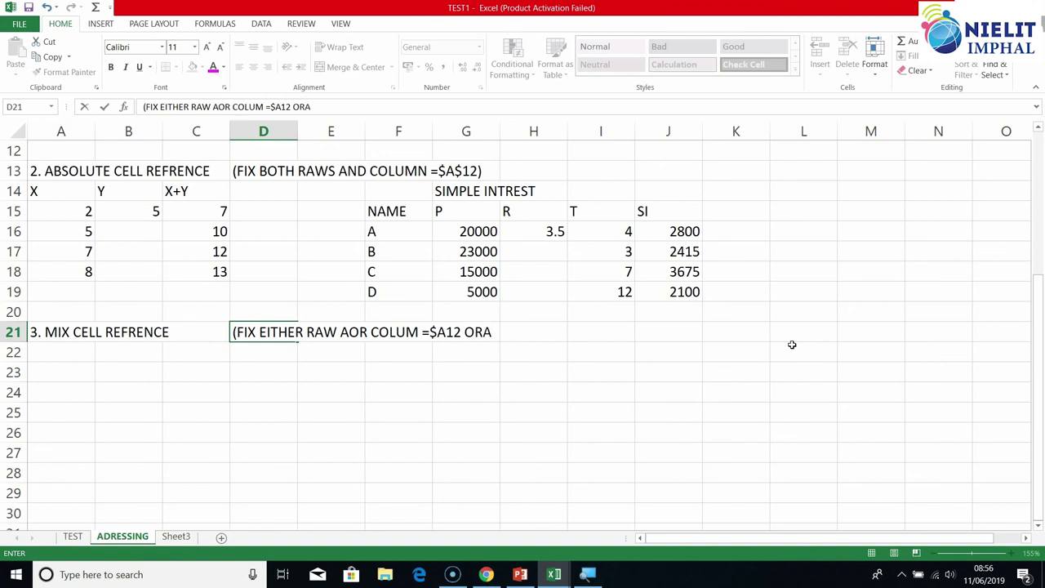
text($12)
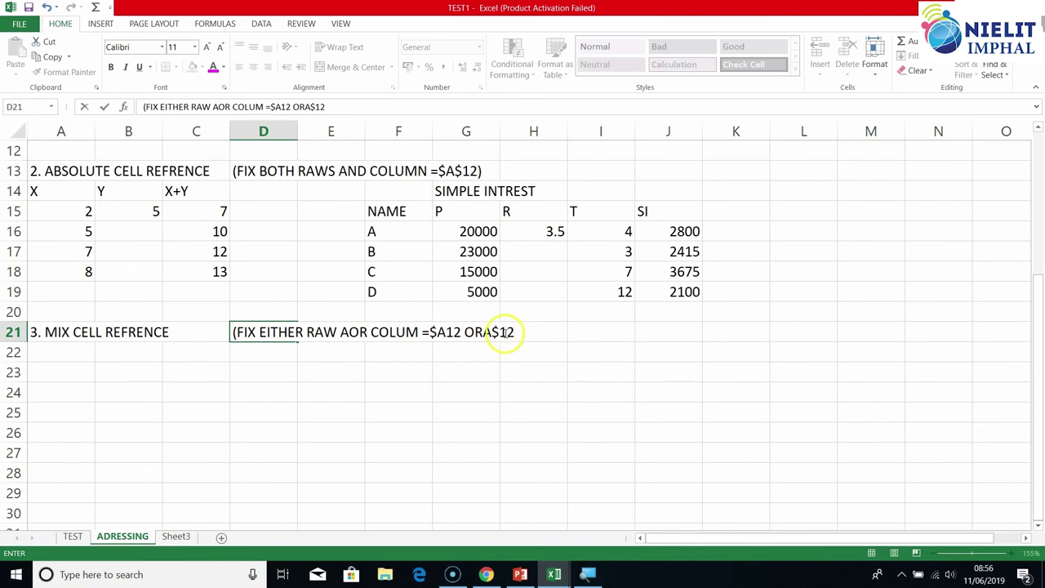
click(480, 331)
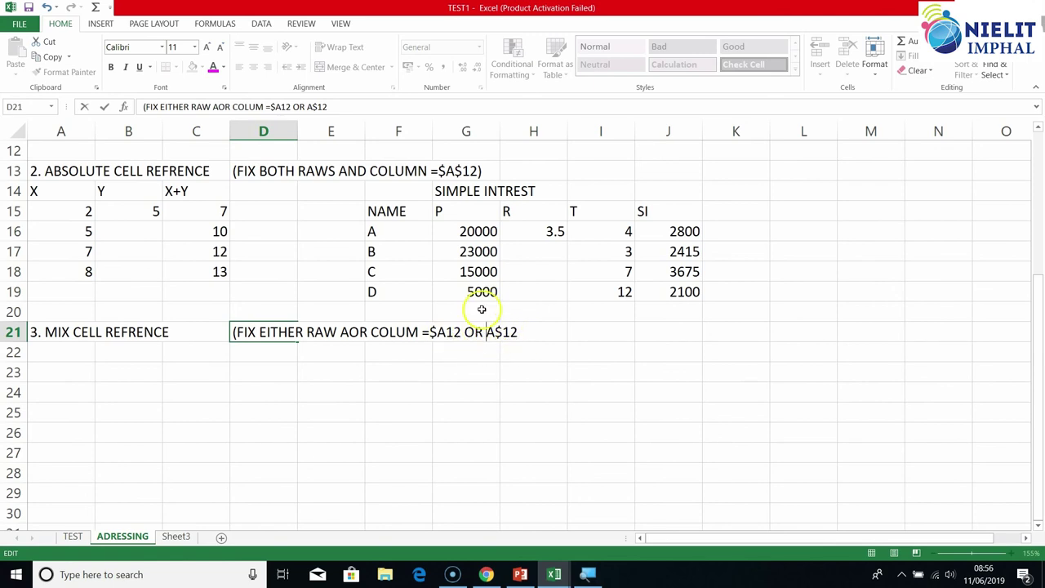
click(487, 333)
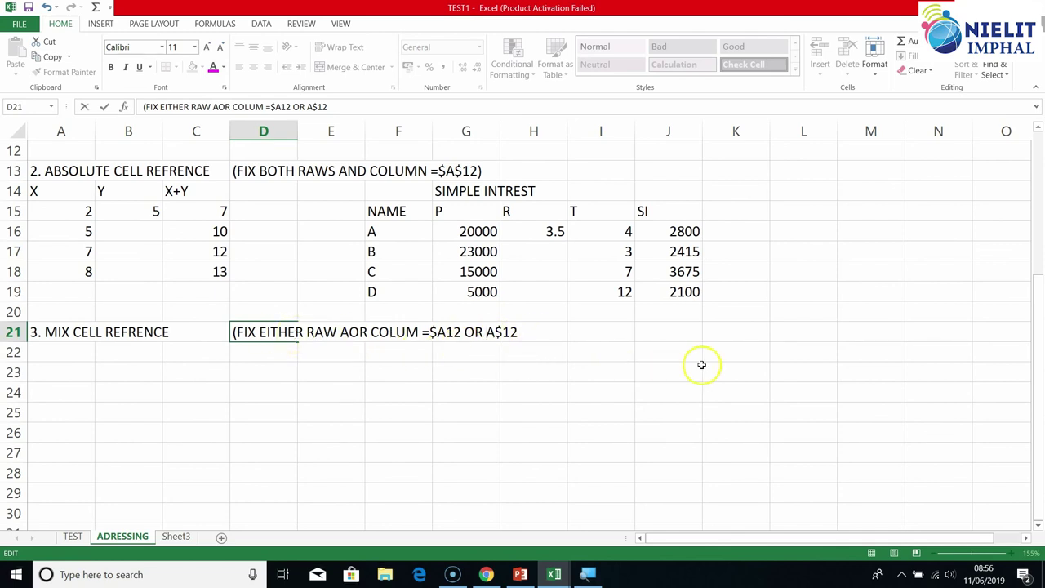
Fill C23:L23 with the series 1 to 10 as the table's column headers
click(208, 371)
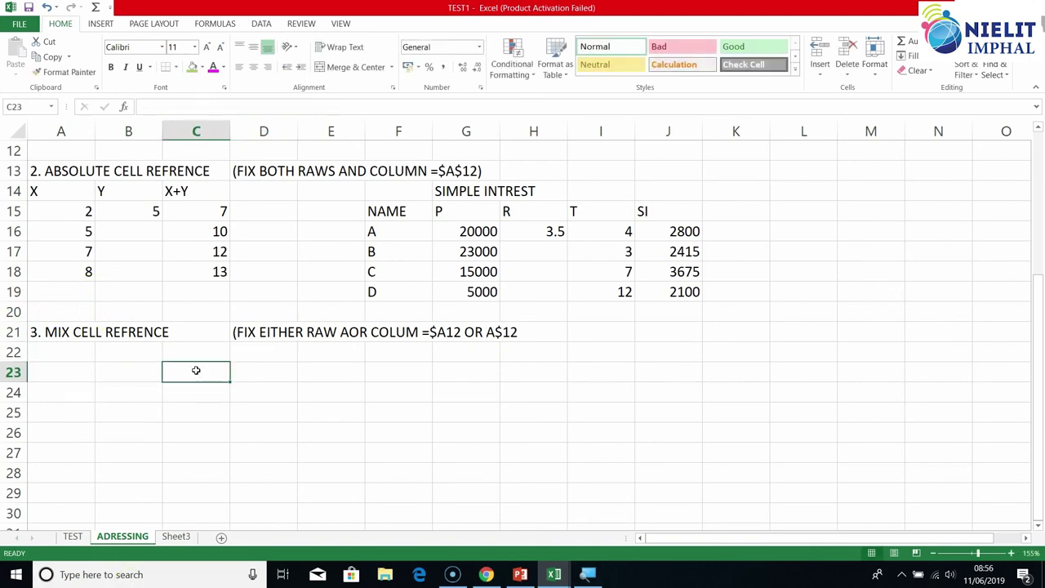
text(1)
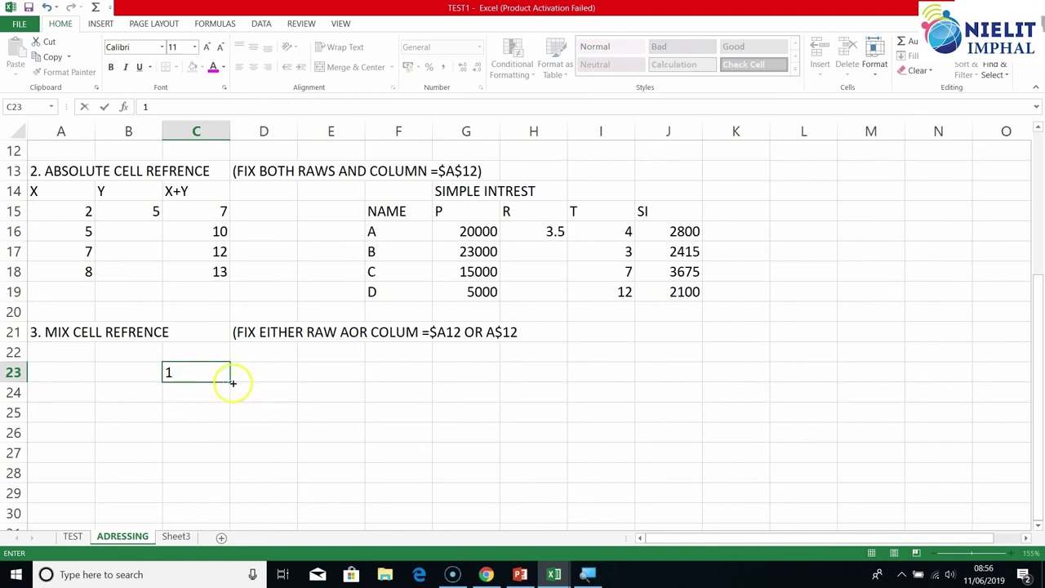
drag(231, 380, 854, 428)
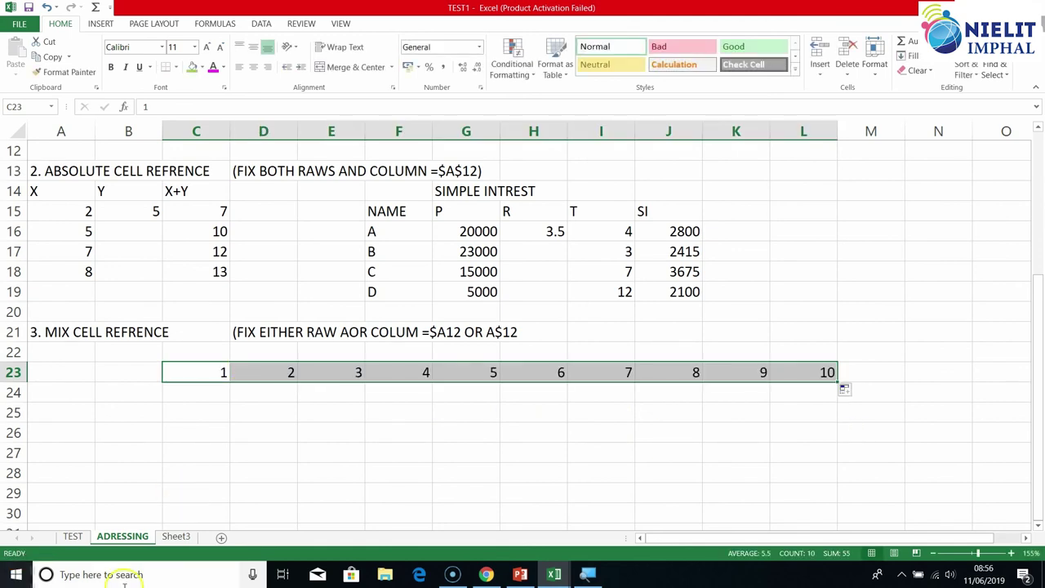
Fill B24:B33 with the series 1 to 10 as the table's row headers
click(126, 394)
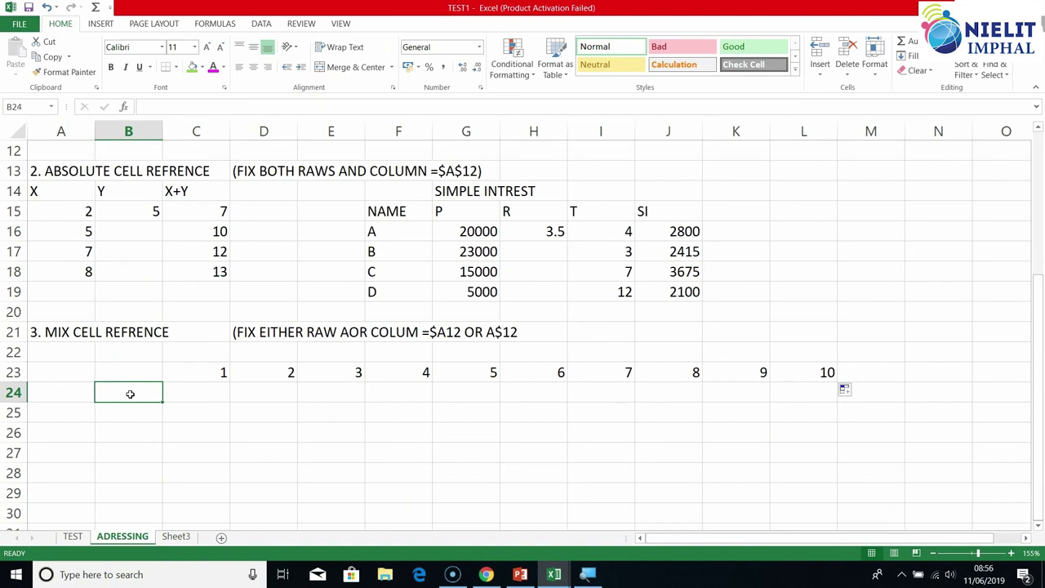
text(1)
scroll(116, 380, down, 2)
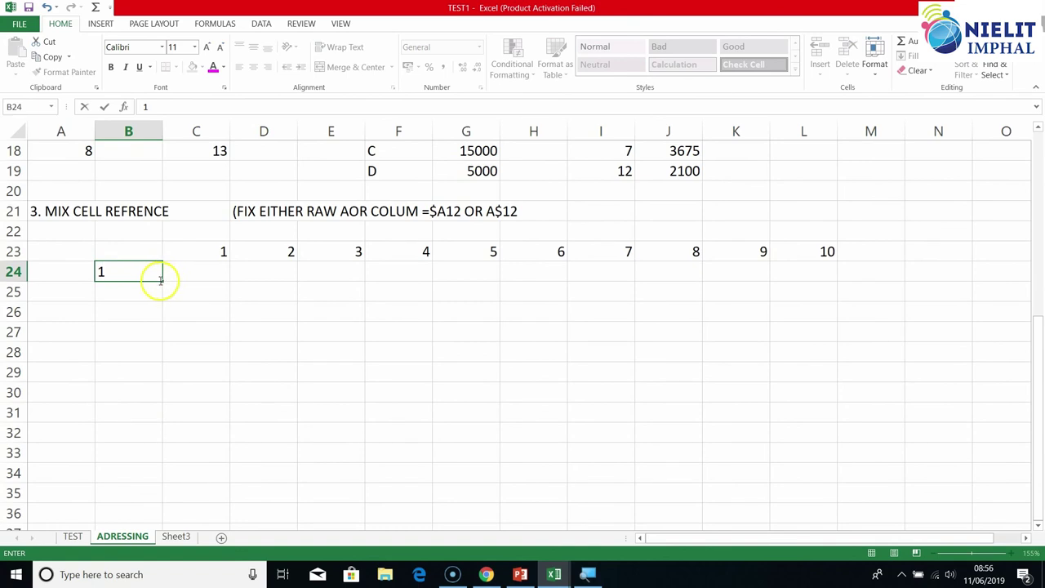
drag(164, 280, 163, 459)
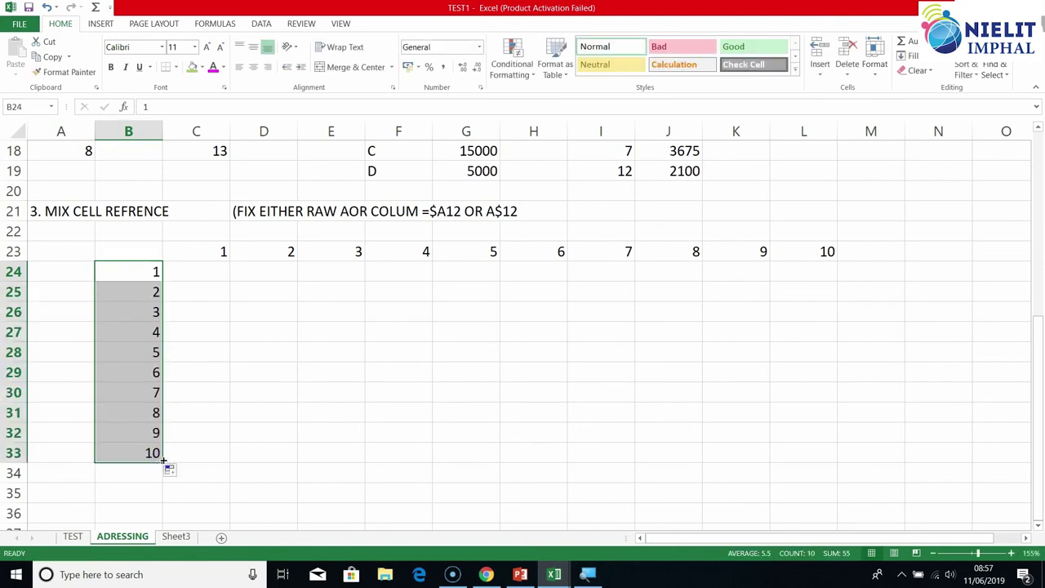
Enter the title "MULTIPLICATION TABLE" in D22 and color its text purple
click(273, 229)
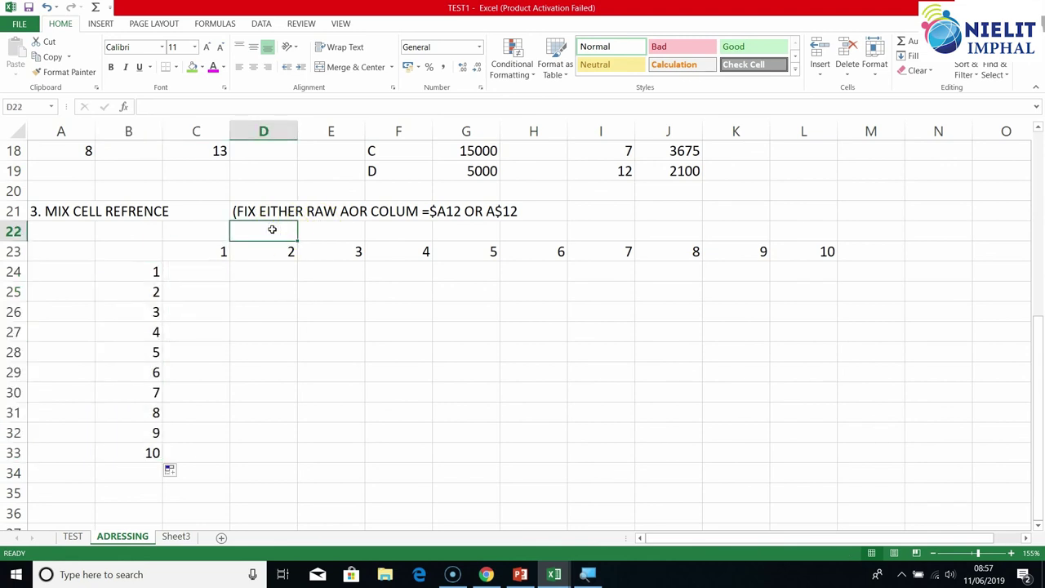
text(MU)
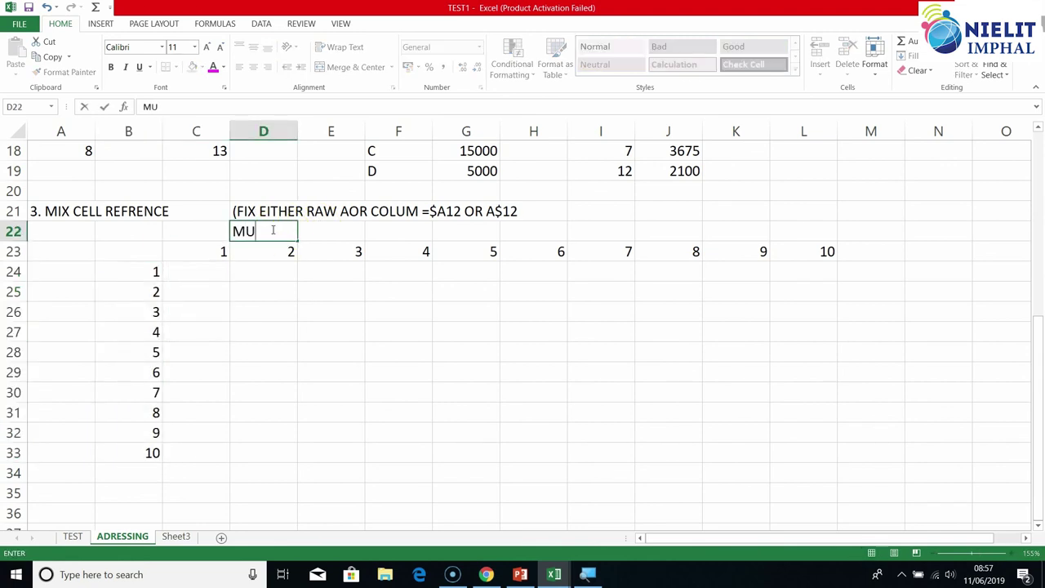
text(LTIPLICATION TABLE)
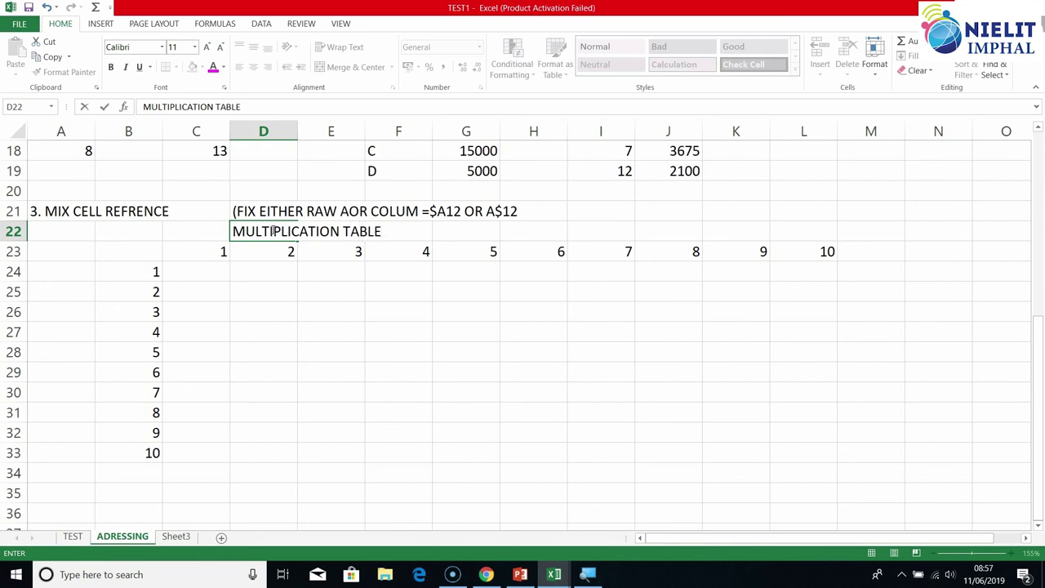
click(354, 330)
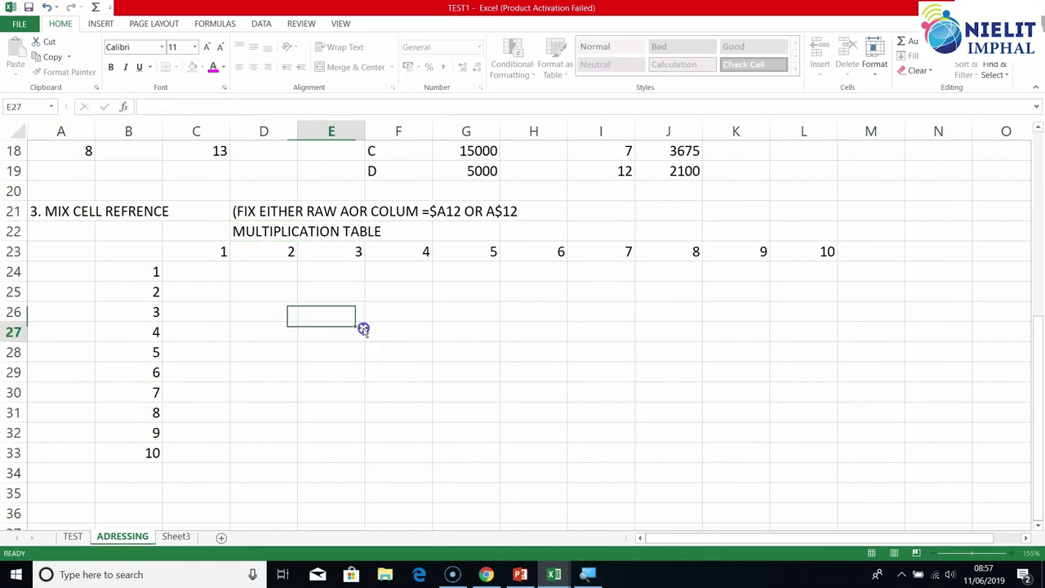
click(255, 231)
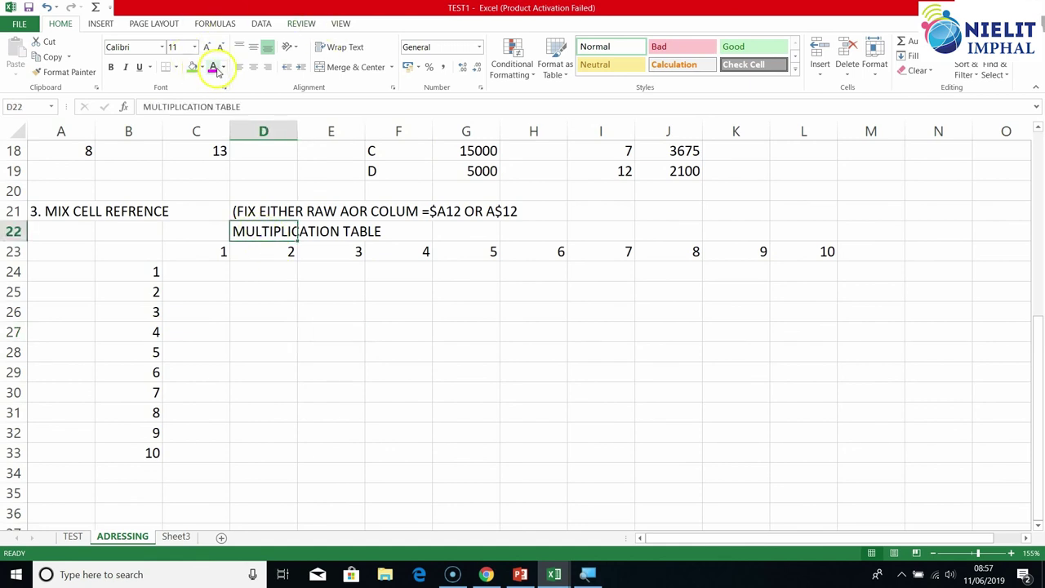
click(214, 67)
click(343, 333)
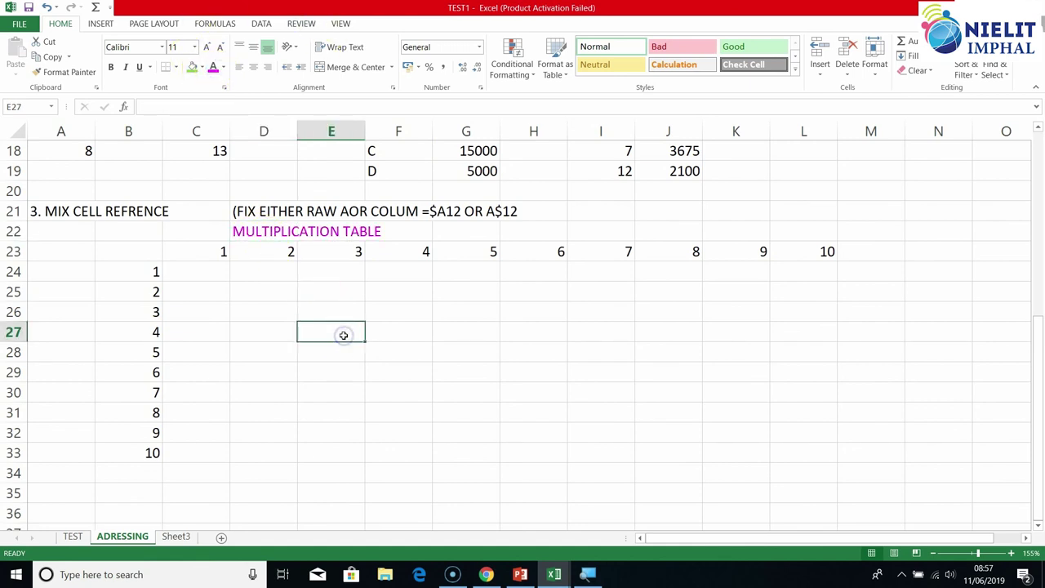
Examine how the headers in row 23 and column B pair up for the first product cells
click(195, 271)
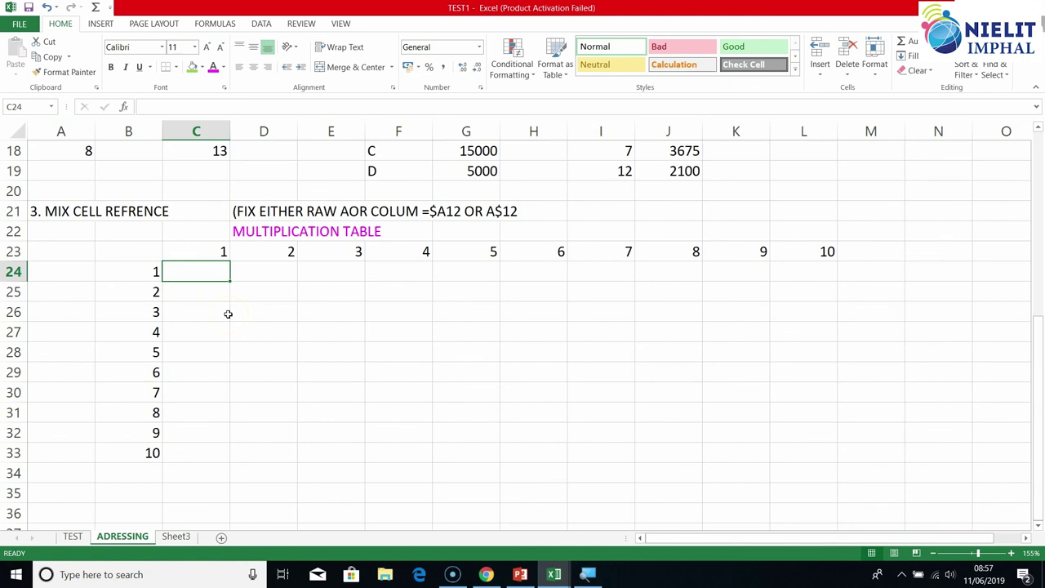
click(195, 271)
click(217, 251)
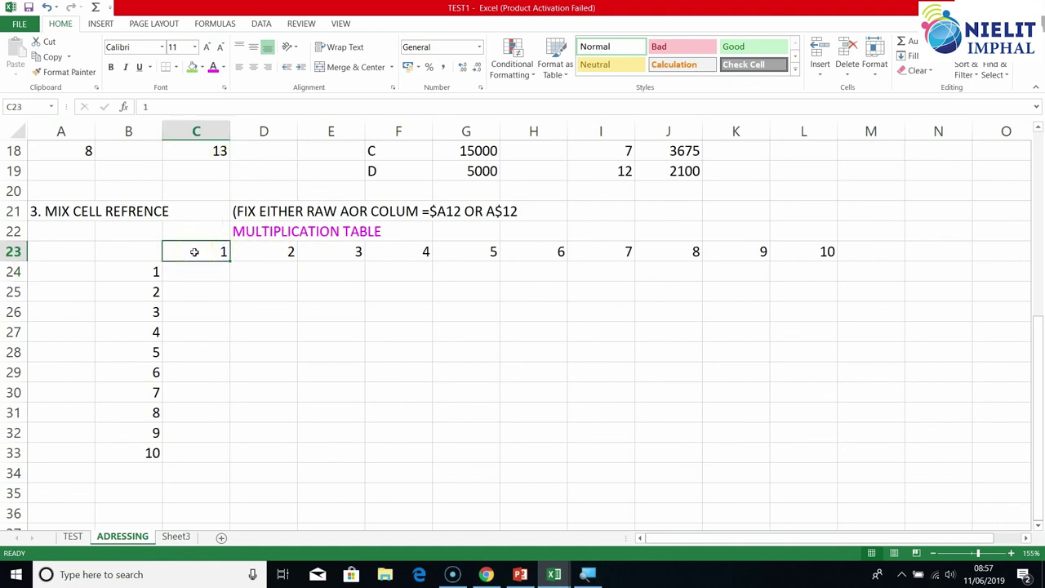
click(221, 253)
click(215, 252)
click(264, 249)
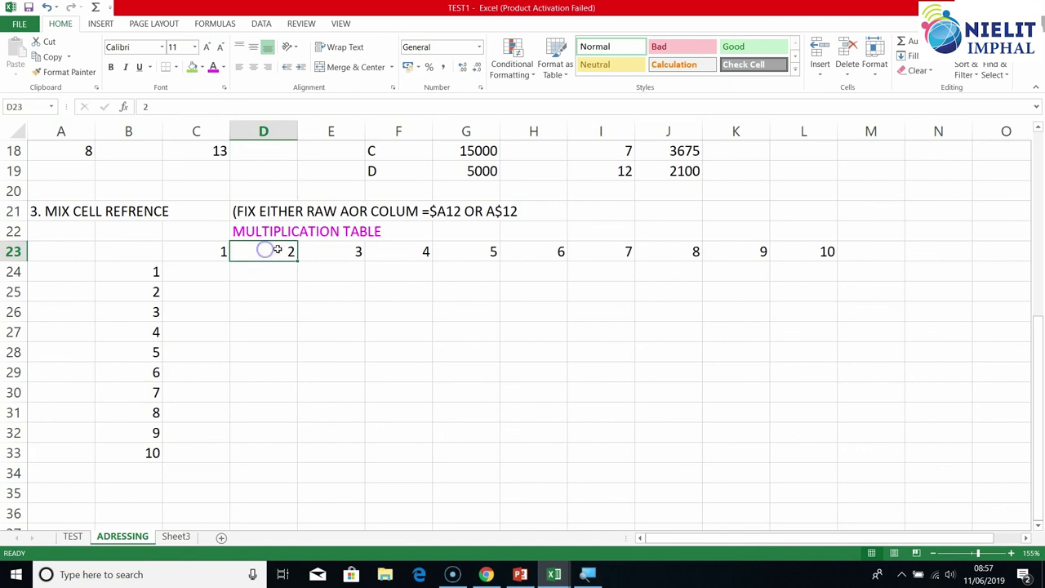
click(341, 249)
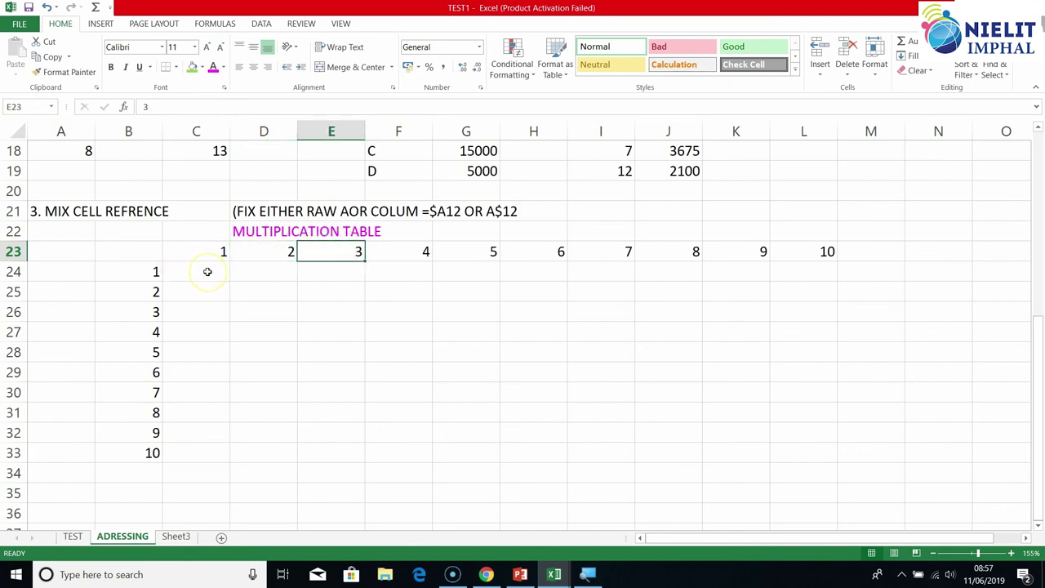
click(151, 270)
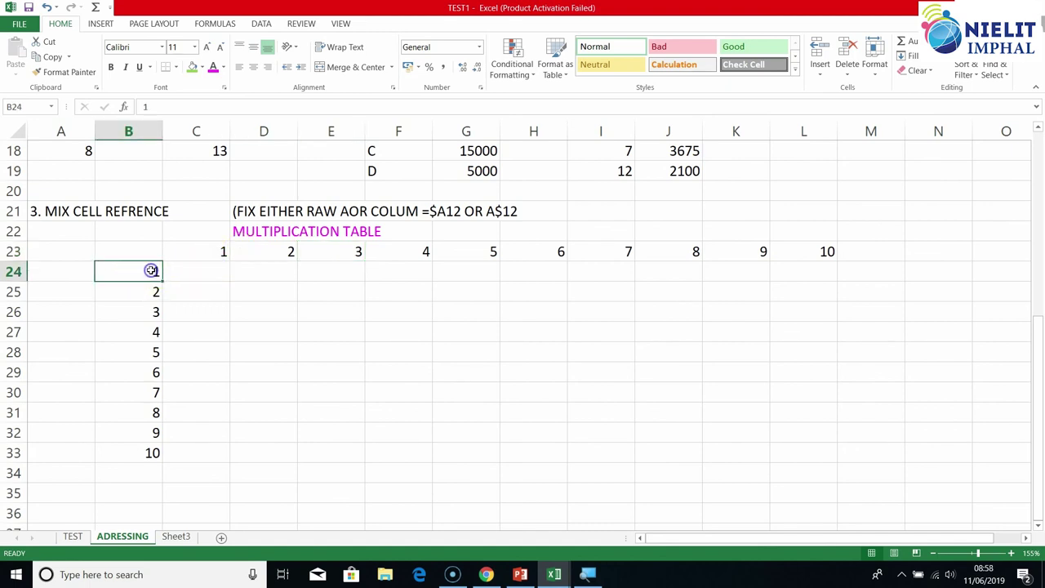
click(149, 290)
Begin a formula in C24 that multiplies the column header, with its row fixed as C$23, by the row header B24
click(204, 271)
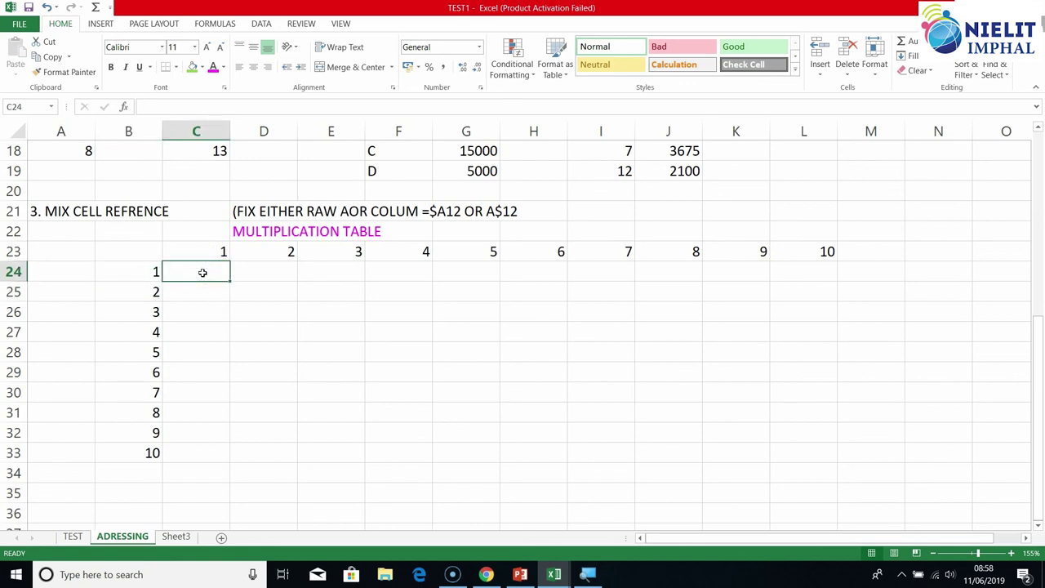
text(=)
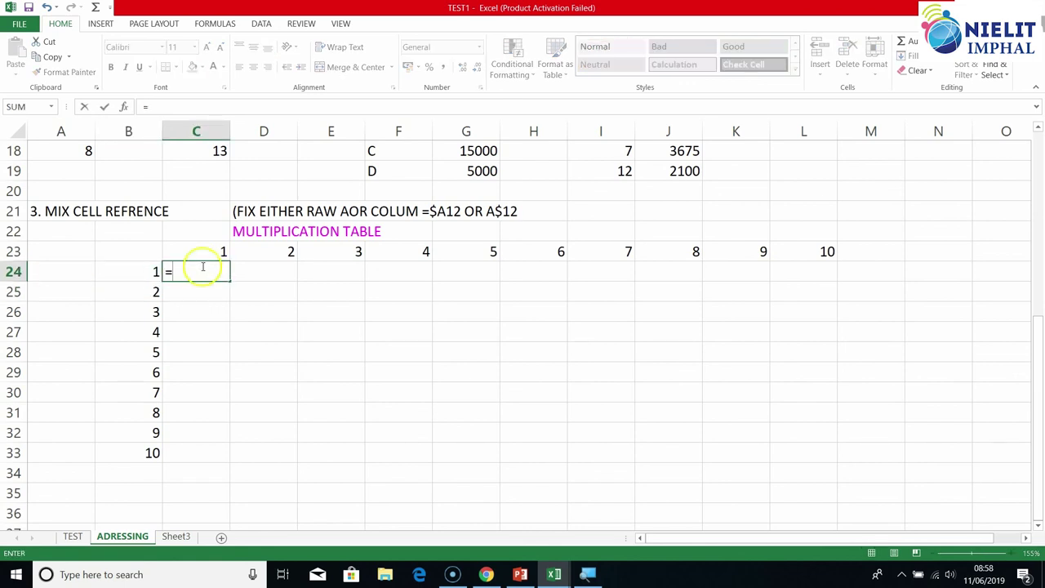
click(214, 251)
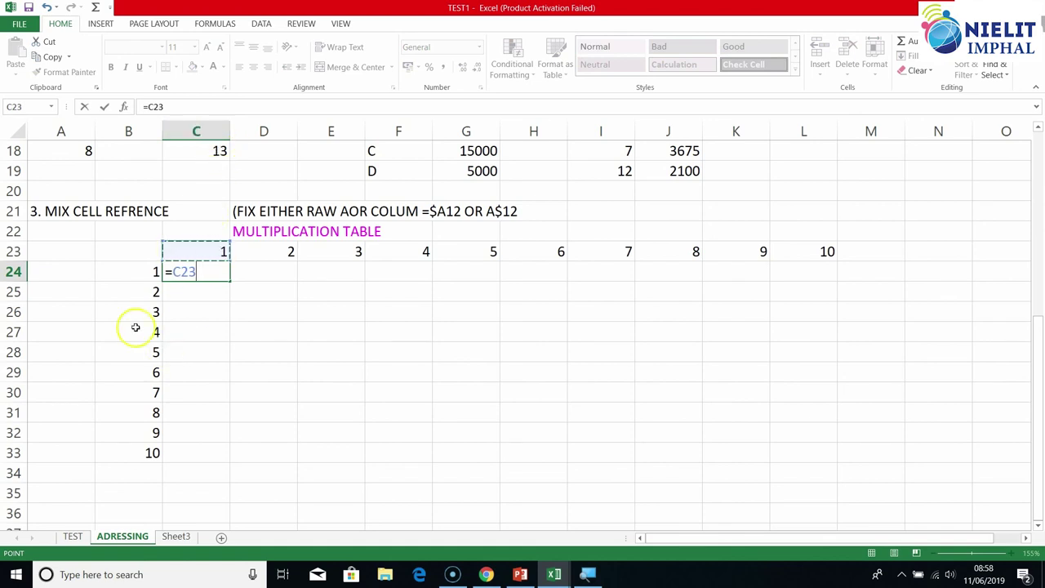
click(180, 271)
click(190, 271)
click(168, 274)
text($)
click(209, 271)
click(118, 272)
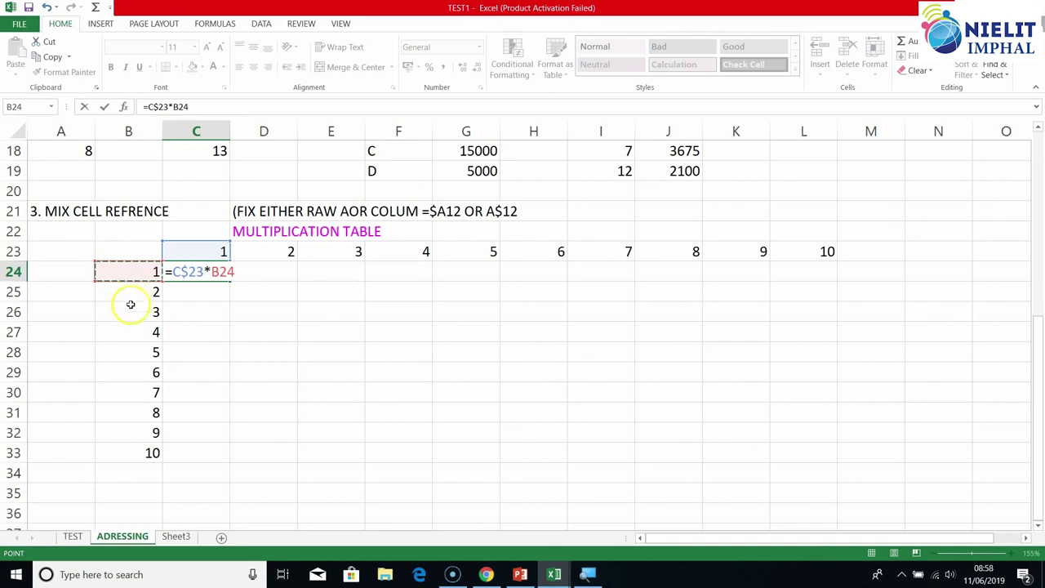
Fix column B in the second reference of C24's formula and enter it as =C$23*$B24
click(210, 272)
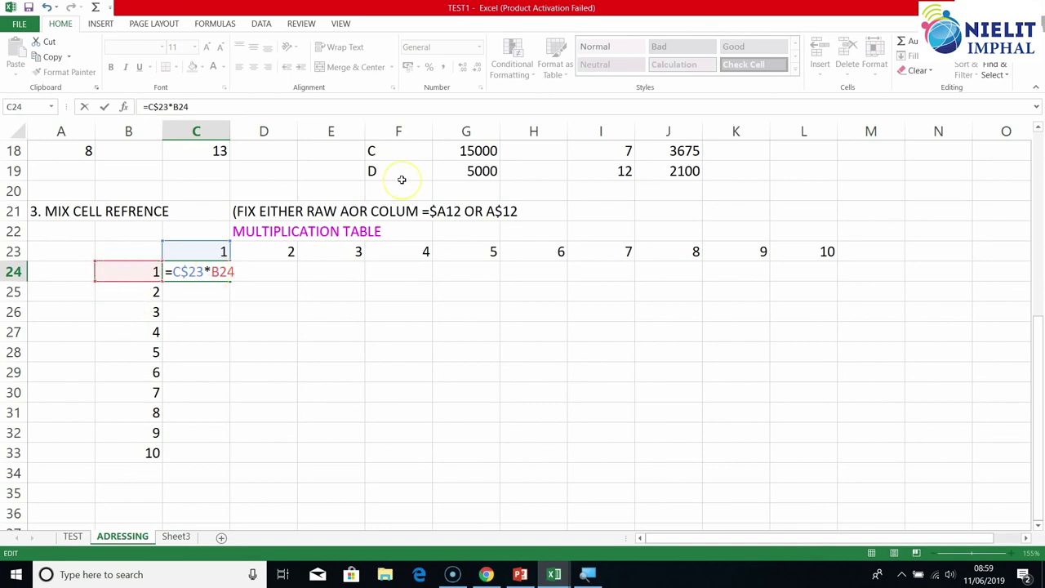
text($)
click(184, 272)
click(232, 272)
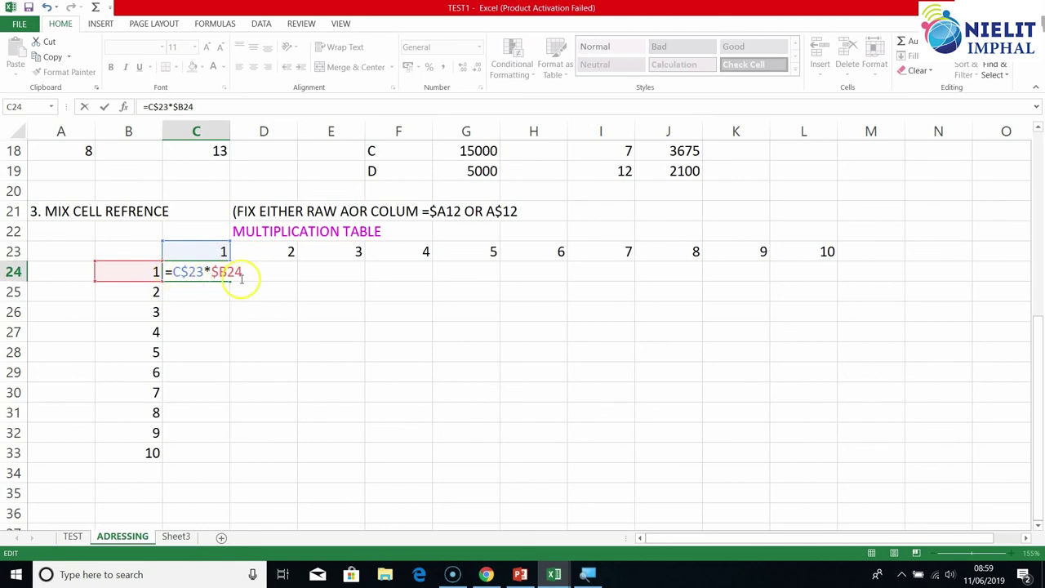
click(231, 272)
key(Left)
key(Left)
key(Left)
key(Return)
Fill the C24 formula down to row 33 and across to column L, covering the whole table C24:L33
click(201, 273)
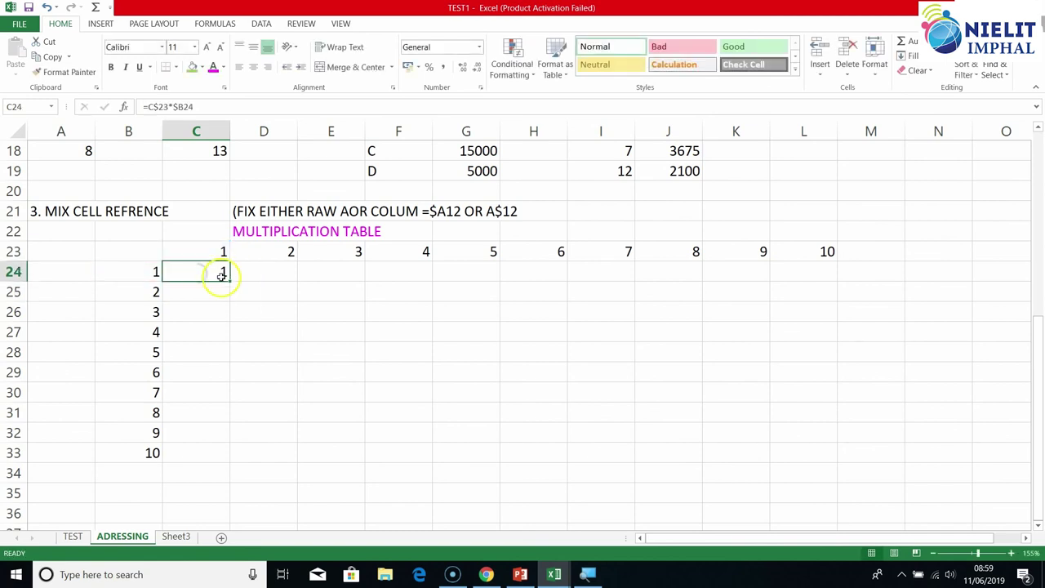
drag(231, 280, 216, 458)
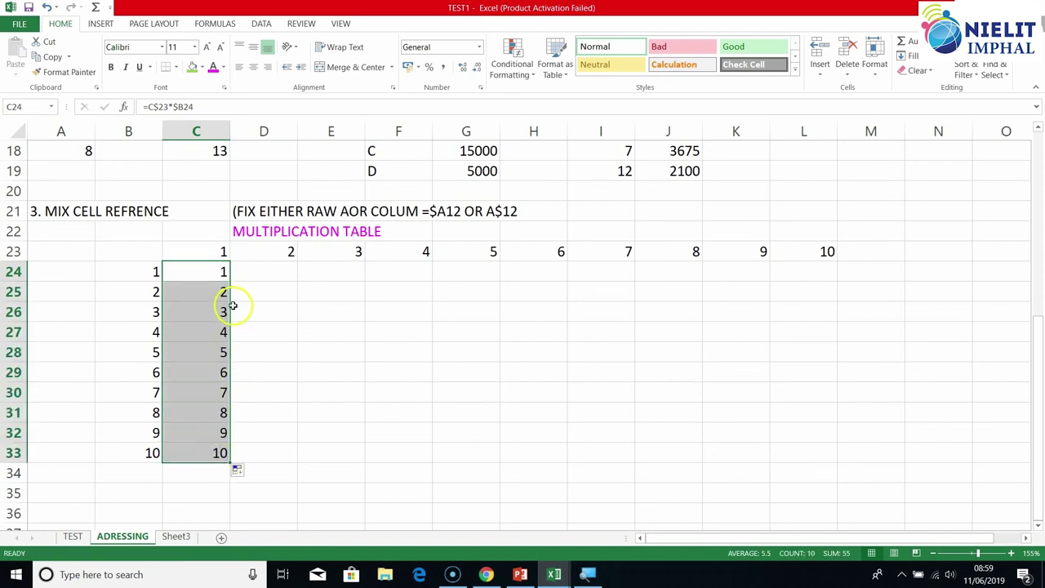
drag(234, 464, 811, 536)
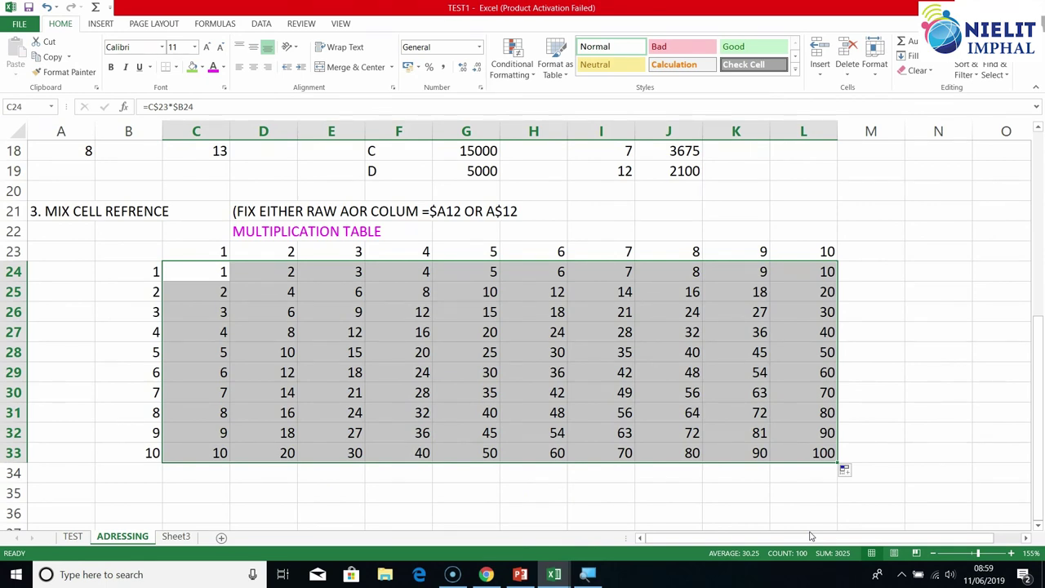
click(188, 271)
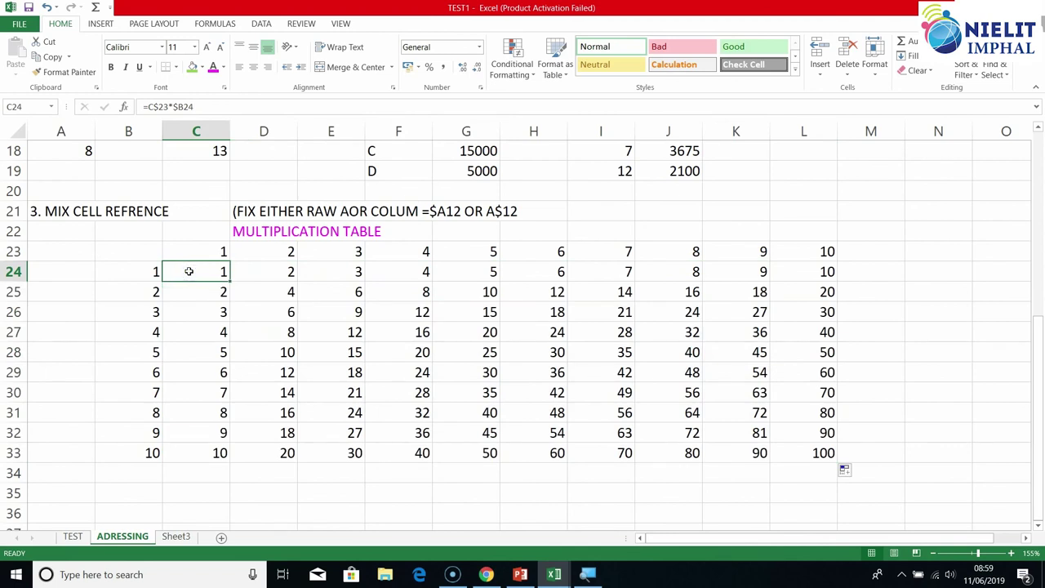